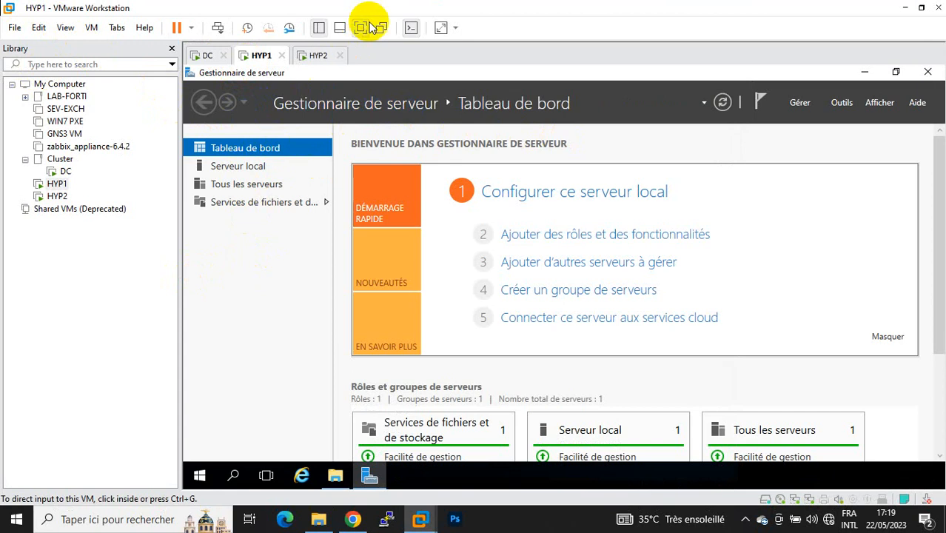
# Show the HYP1 virtual machine in full screen.
pyautogui.click(360, 27)
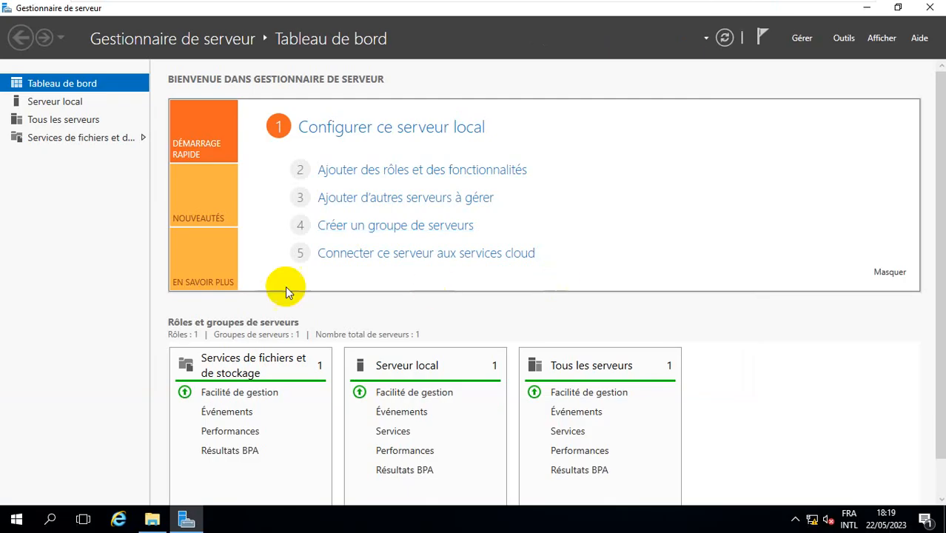
pyautogui.moveTo(318, 3)
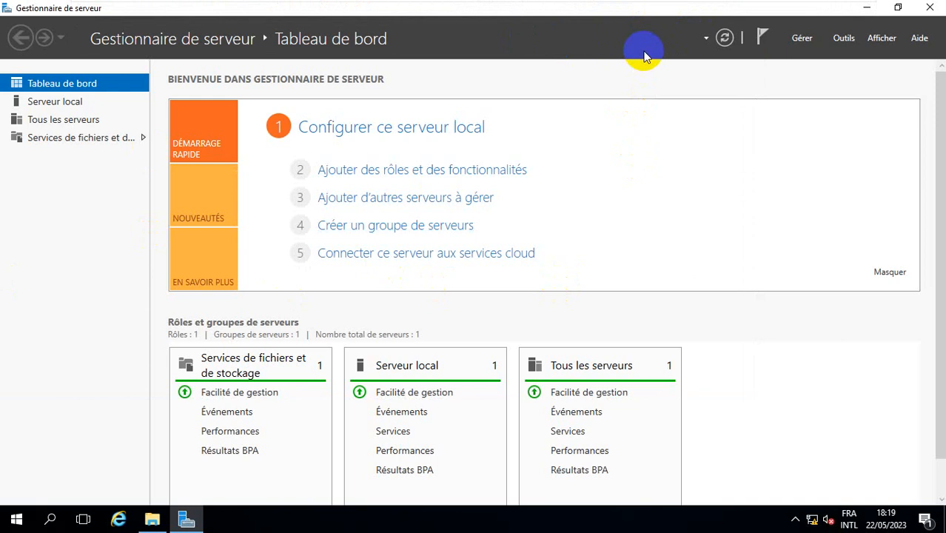
pyautogui.moveTo(679, 4)
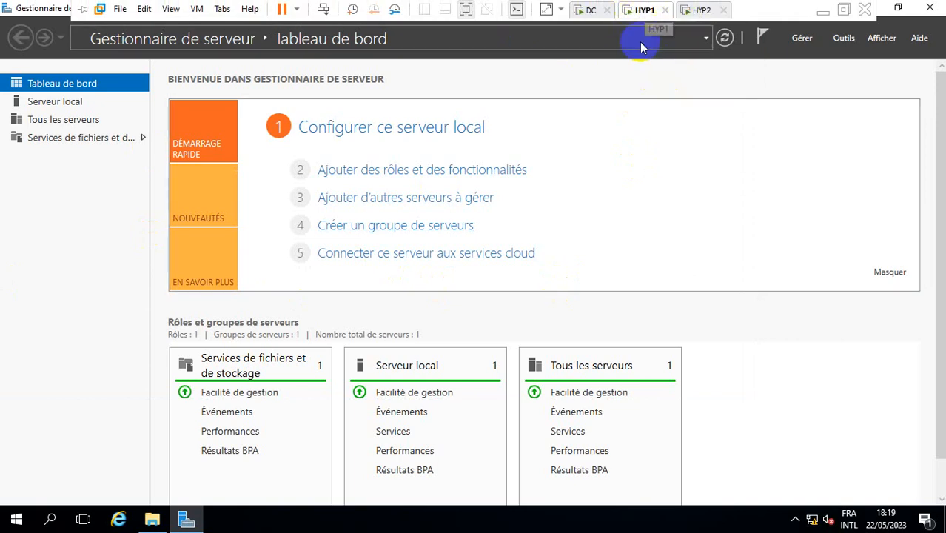
pyautogui.moveTo(640, 6)
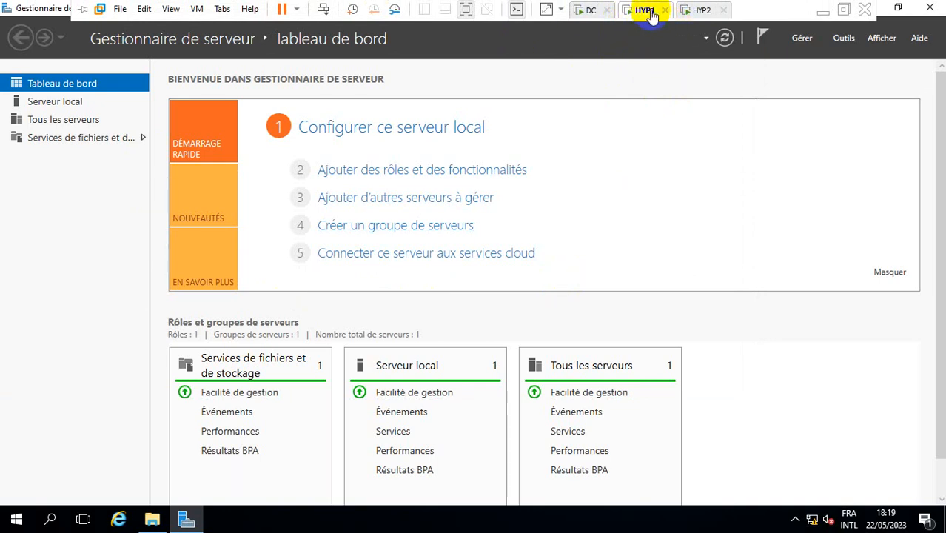
# Switch to the HYP2 virtual machine, maximize its server manager window and view the local server properties.
pyautogui.click(693, 9)
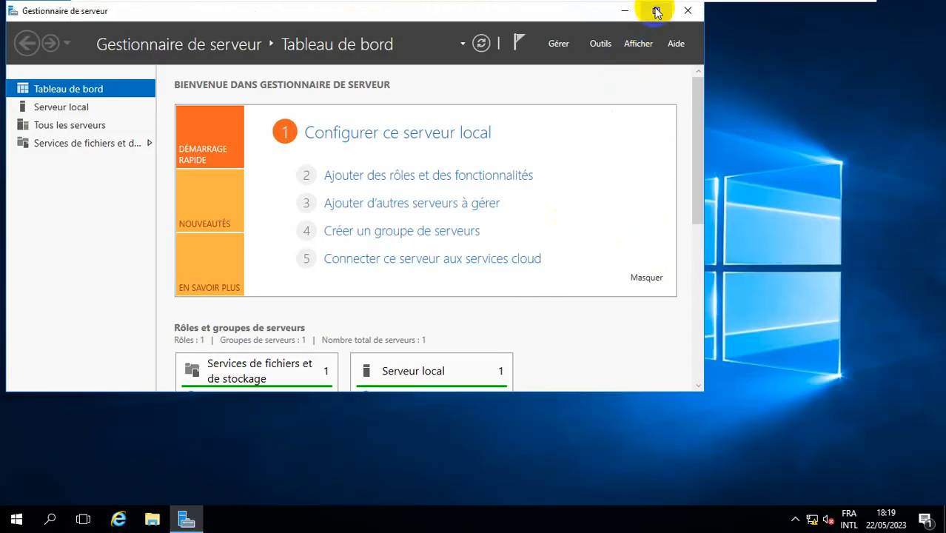
pyautogui.click(657, 11)
pyautogui.click(655, 53)
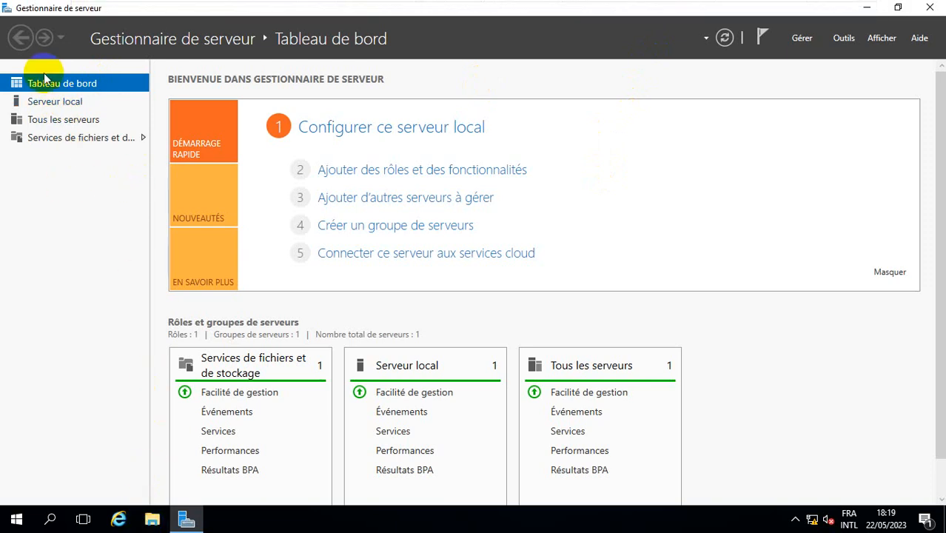
pyautogui.click(55, 104)
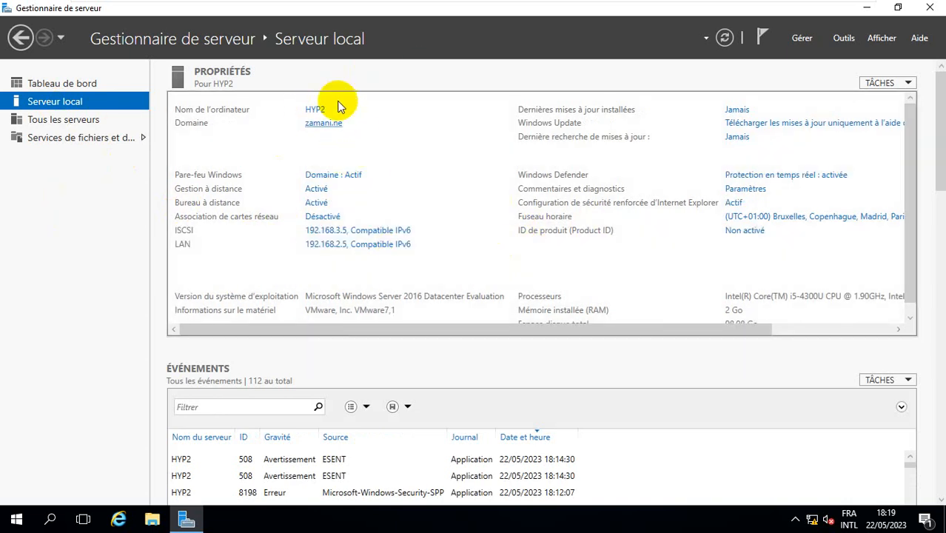
# Check the drives available on HYP2 in the file explorer's Ce PC view, including the shared disks, and close it.
pyautogui.click(160, 512)
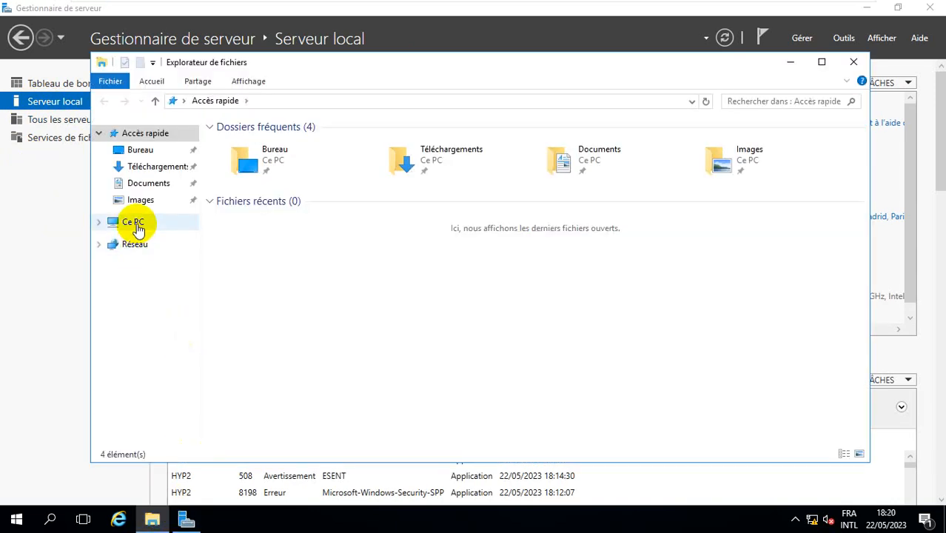
pyautogui.click(135, 223)
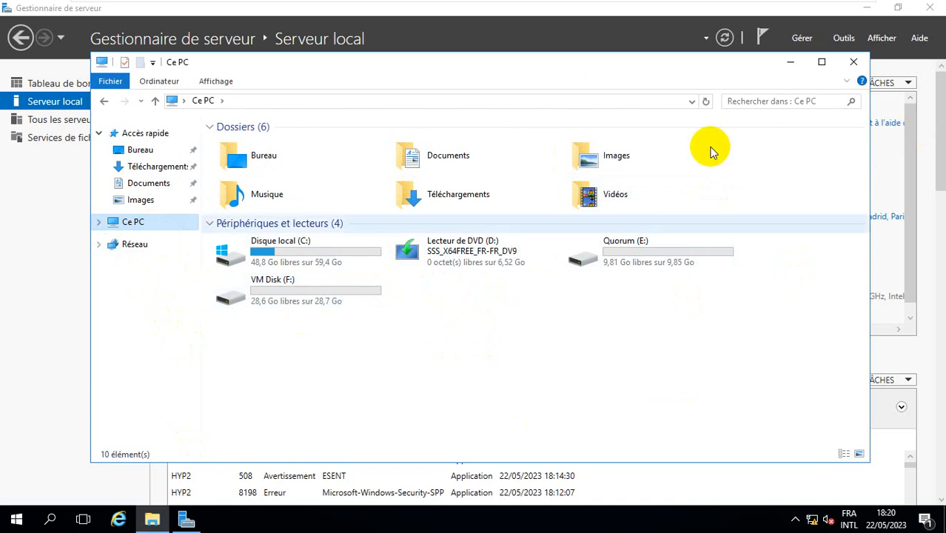
pyautogui.click(847, 63)
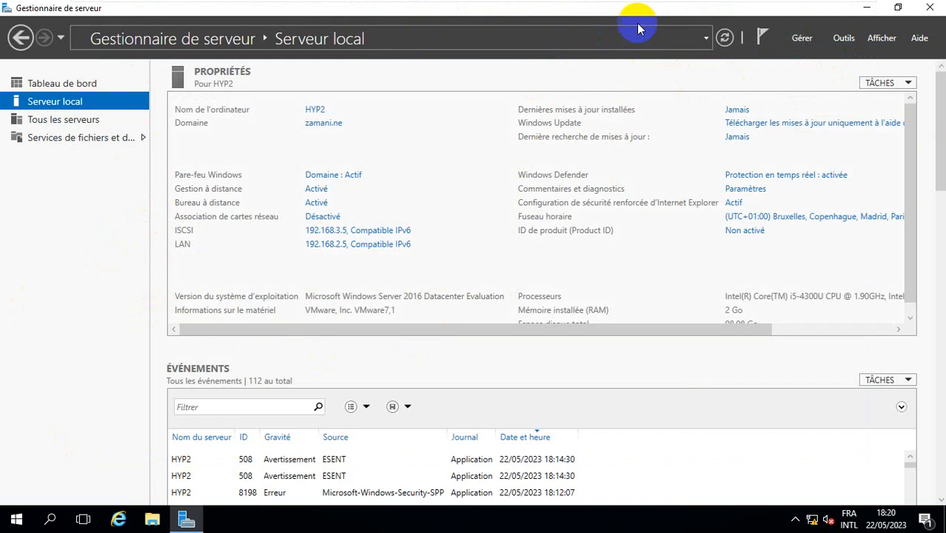
# Switch to HYP1 and add a third network adapter in its virtual machine hardware settings.
pyautogui.moveTo(690, 7)
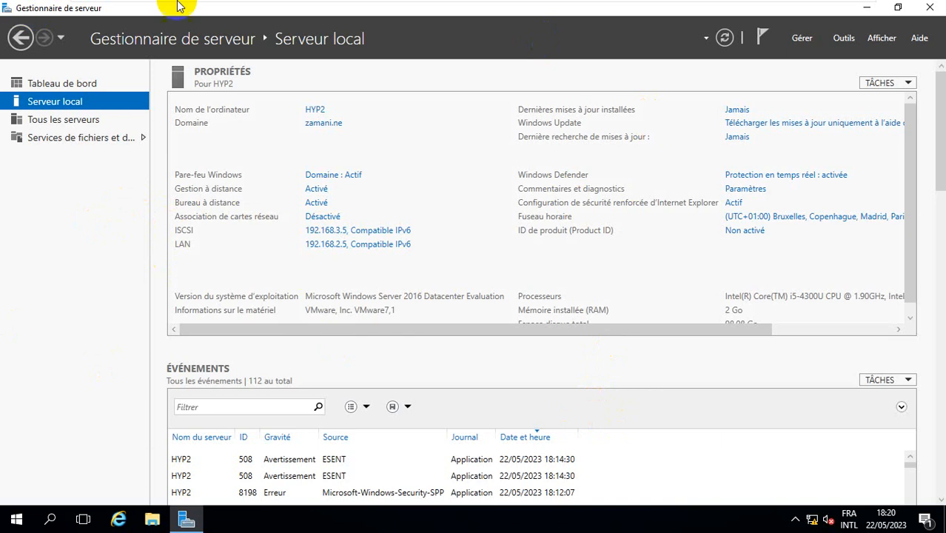
pyautogui.moveTo(543, 5)
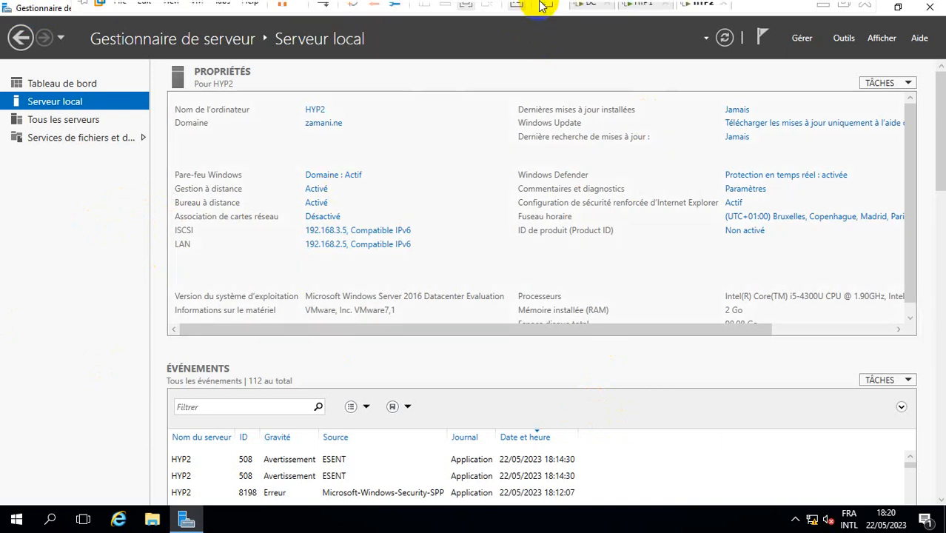
pyautogui.click(635, 9)
pyautogui.rightClick(638, 10)
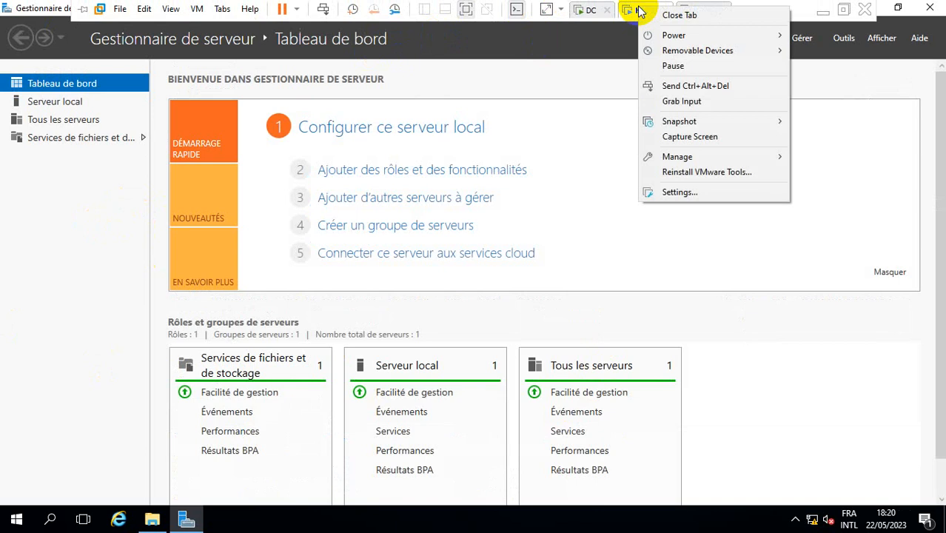
pyautogui.click(679, 193)
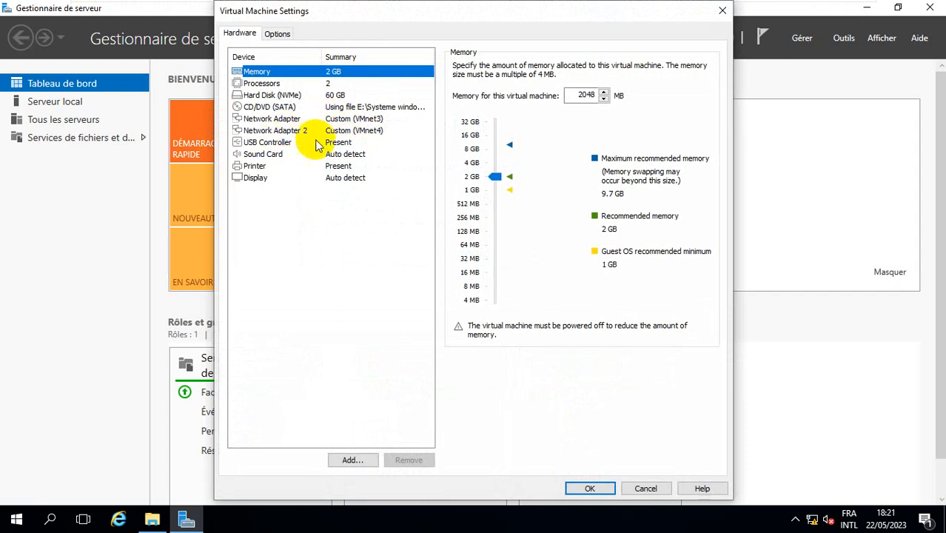
pyautogui.click(357, 460)
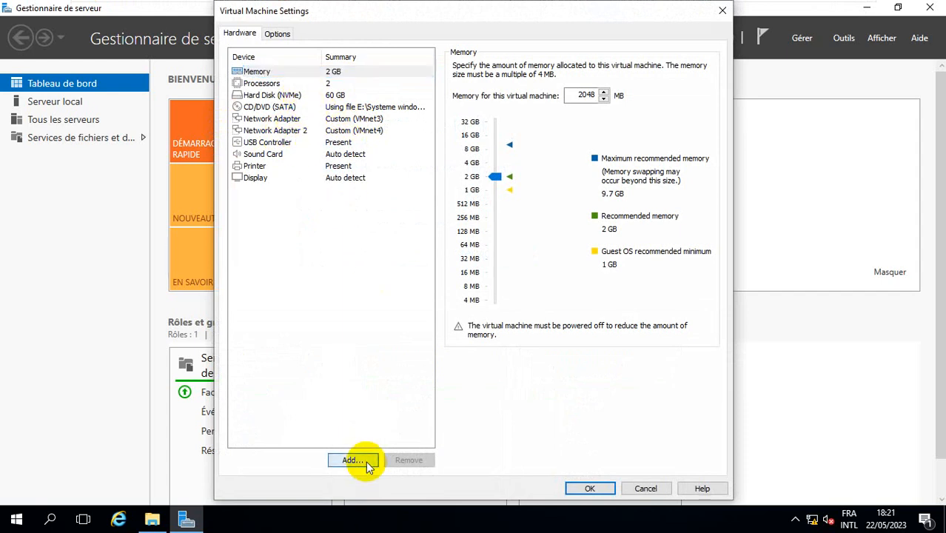
pyautogui.click(368, 228)
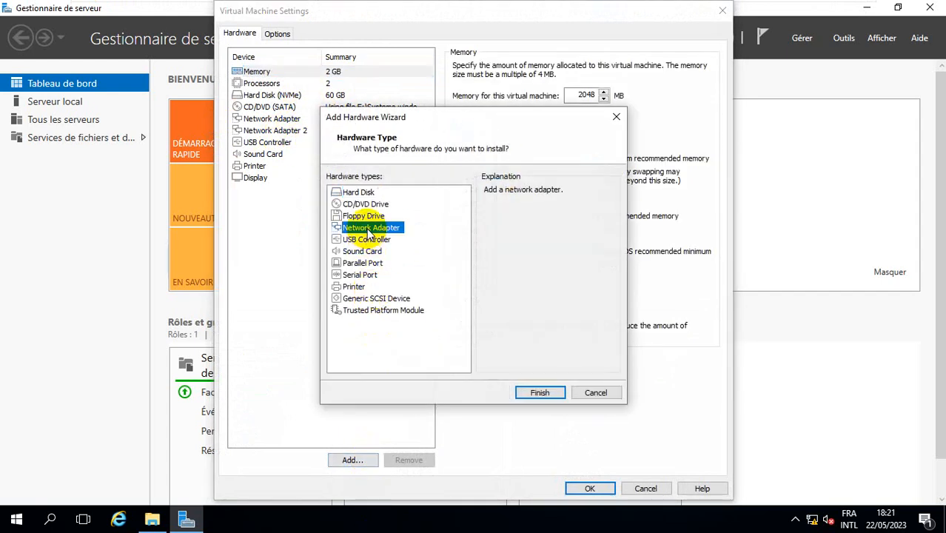
pyautogui.click(541, 392)
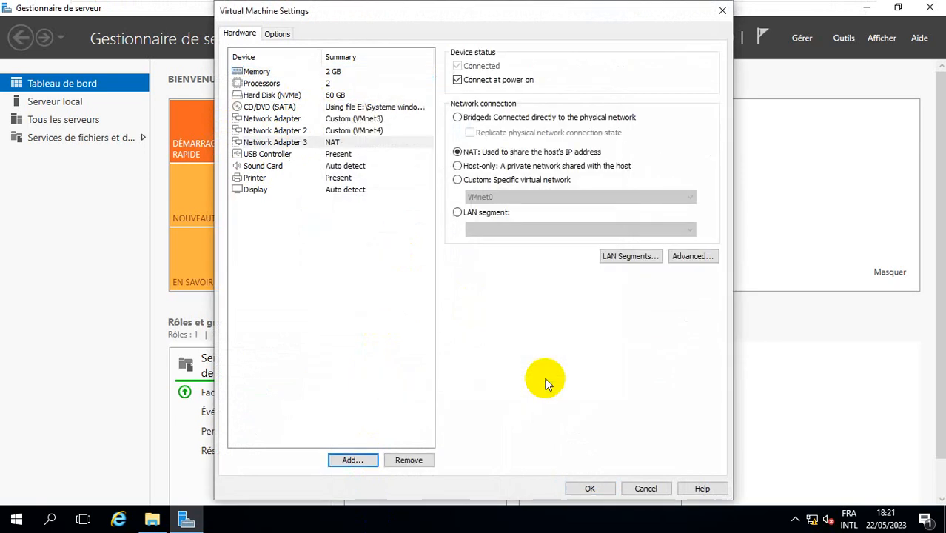
# Connect HYP1's new network adapter to the custom virtual network VMnet5 and apply the settings.
pyautogui.click(520, 180)
pyautogui.click(611, 196)
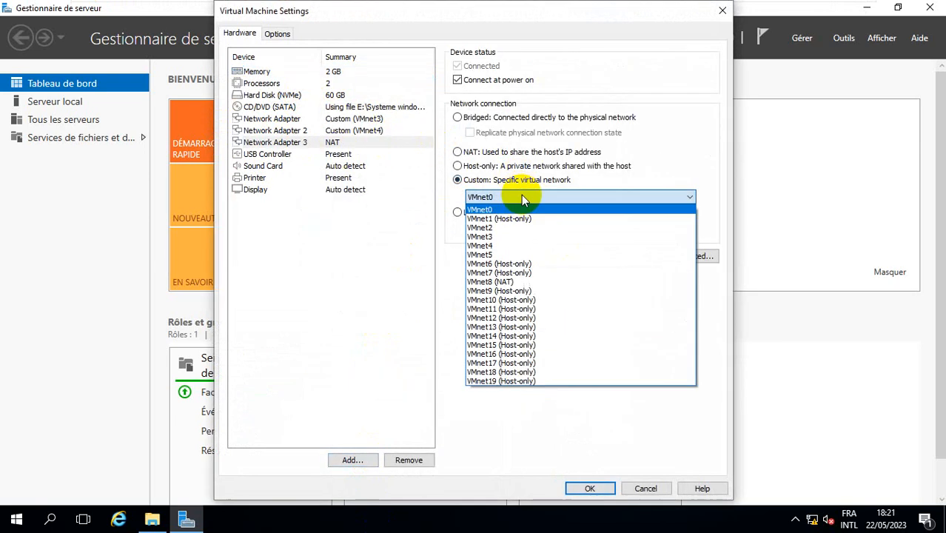
pyautogui.click(534, 255)
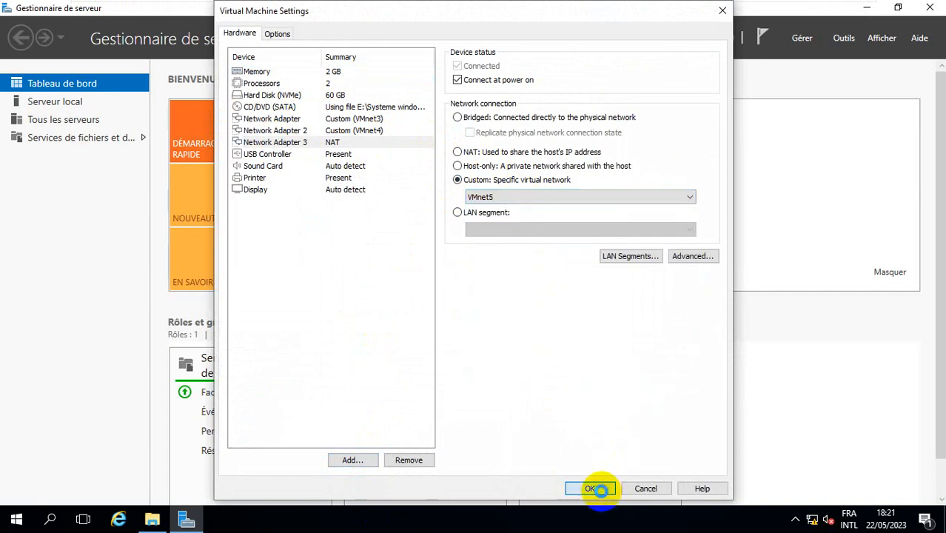
pyautogui.click(597, 489)
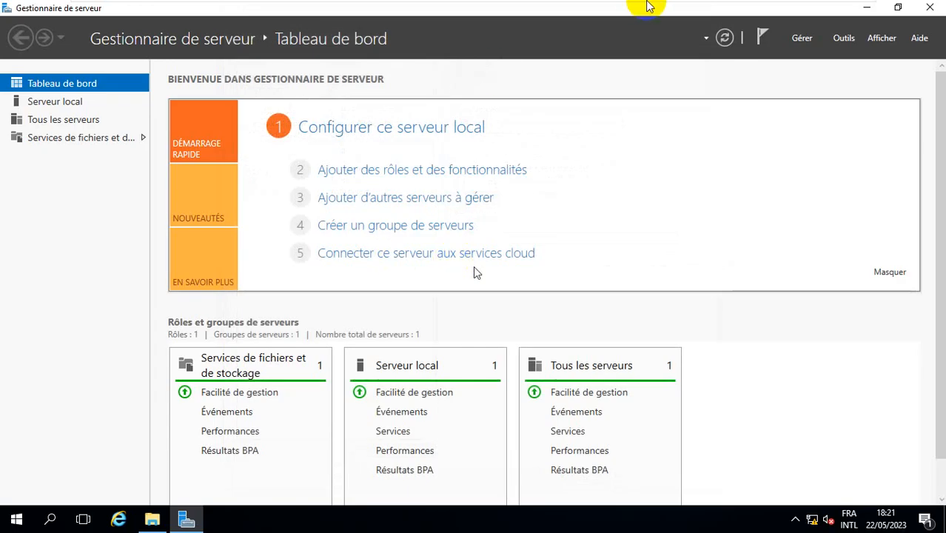
# Switch to HYP2 and add a third network adapter in its virtual machine hardware settings.
pyautogui.moveTo(644, 6)
pyautogui.click(690, 11)
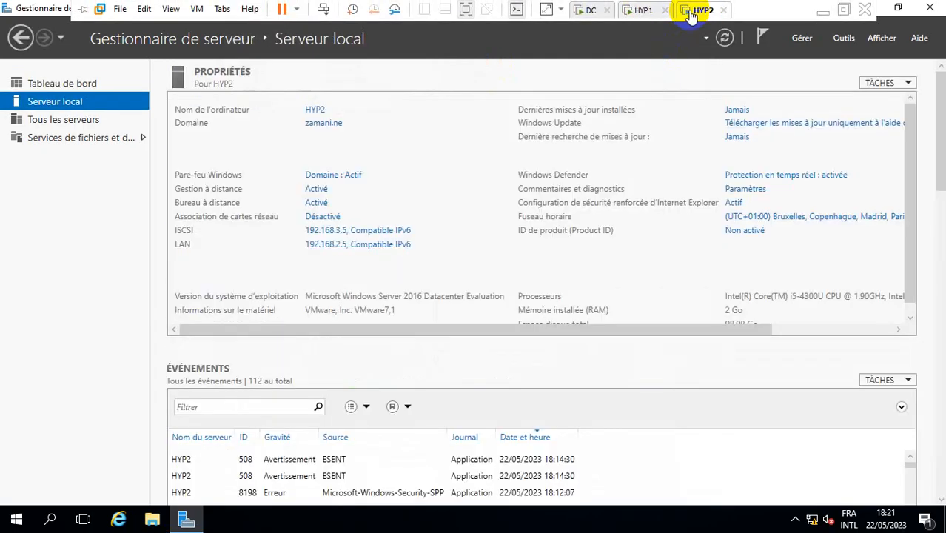
pyautogui.rightClick(697, 8)
pyautogui.click(742, 192)
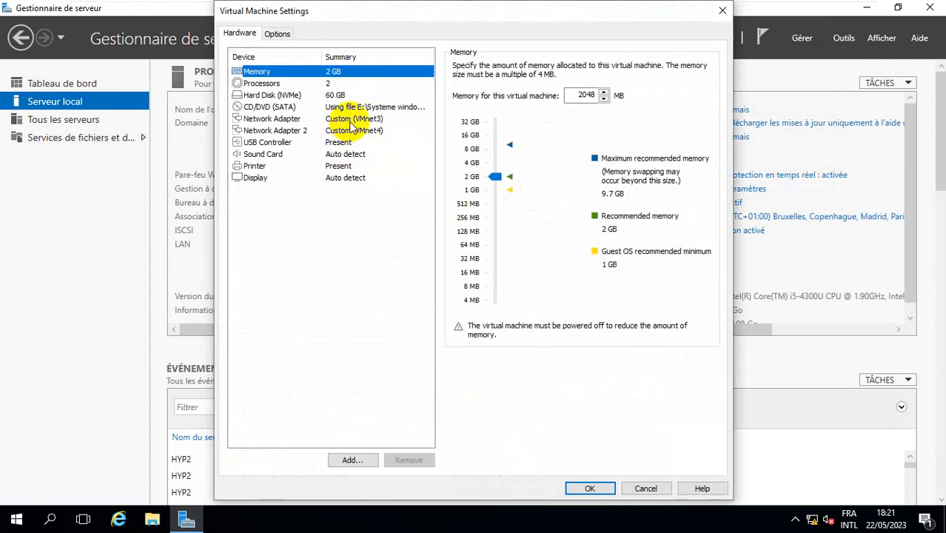
pyautogui.click(359, 457)
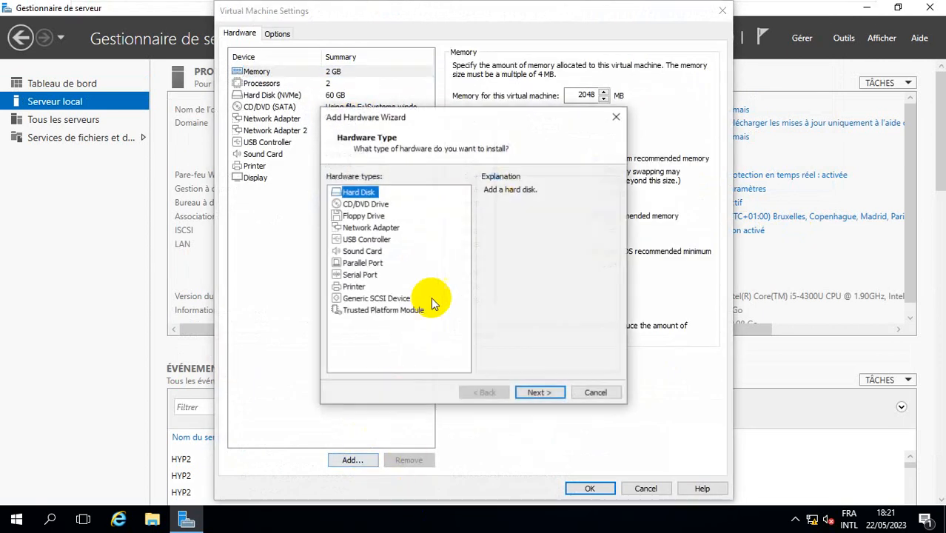
pyautogui.click(373, 228)
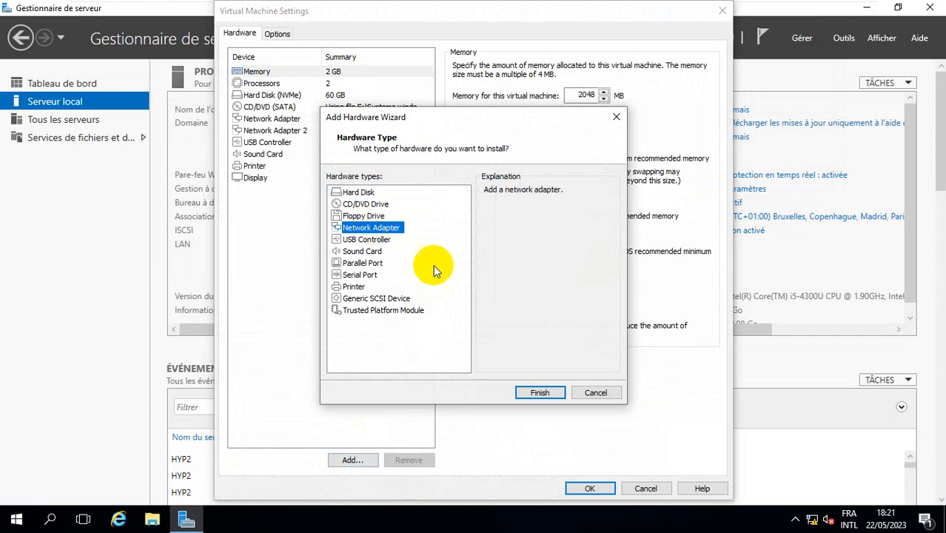
pyautogui.click(533, 395)
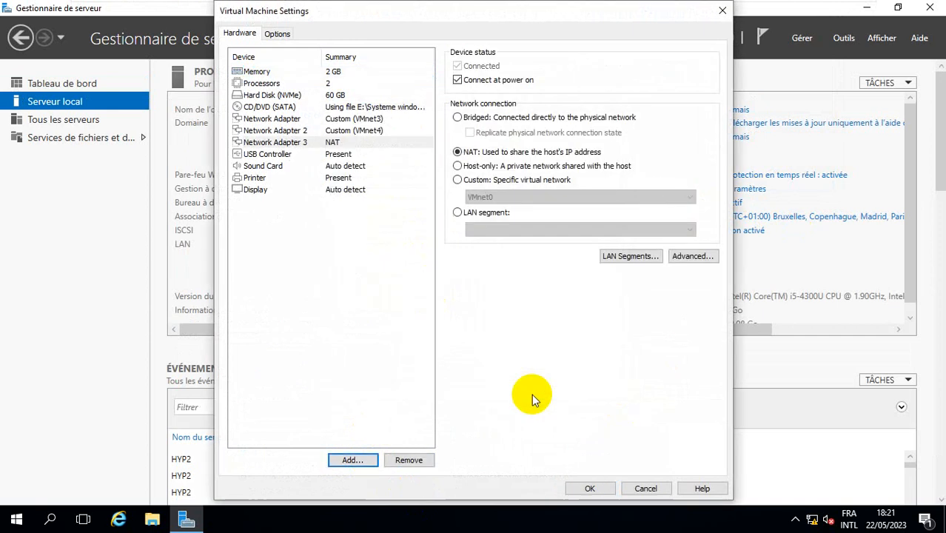
# Connect HYP2's new network adapter to the custom virtual network VMnet5 and apply the settings.
pyautogui.click(533, 182)
pyautogui.click(530, 195)
pyautogui.click(519, 252)
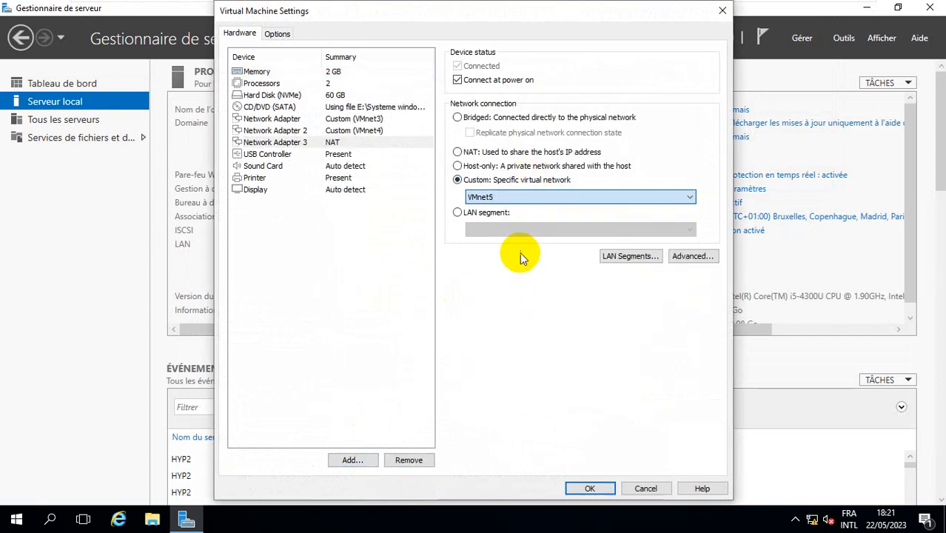
pyautogui.click(592, 488)
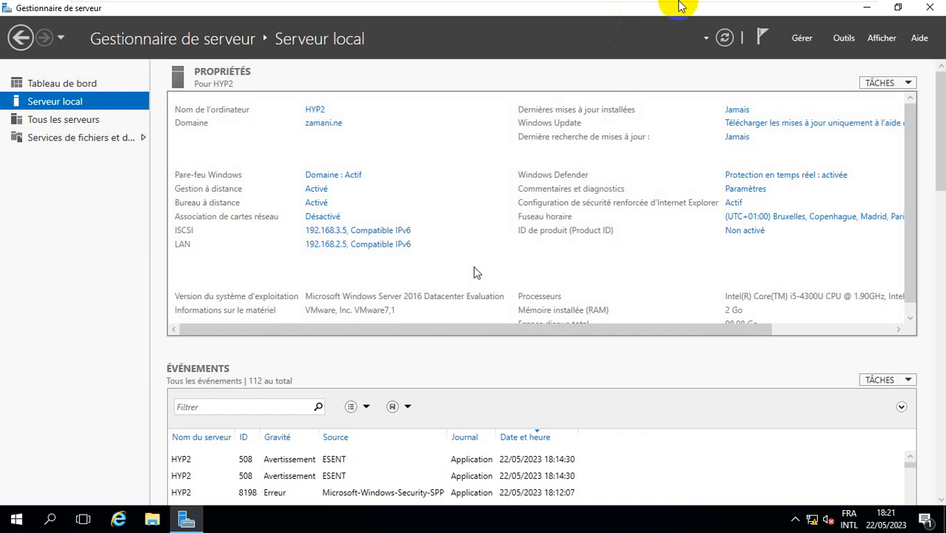
# Return to HYP1, open its network connections from the local server properties and rename the Ethernet2 connection as CLUSTER.
pyautogui.moveTo(738, 6)
pyautogui.click(656, 10)
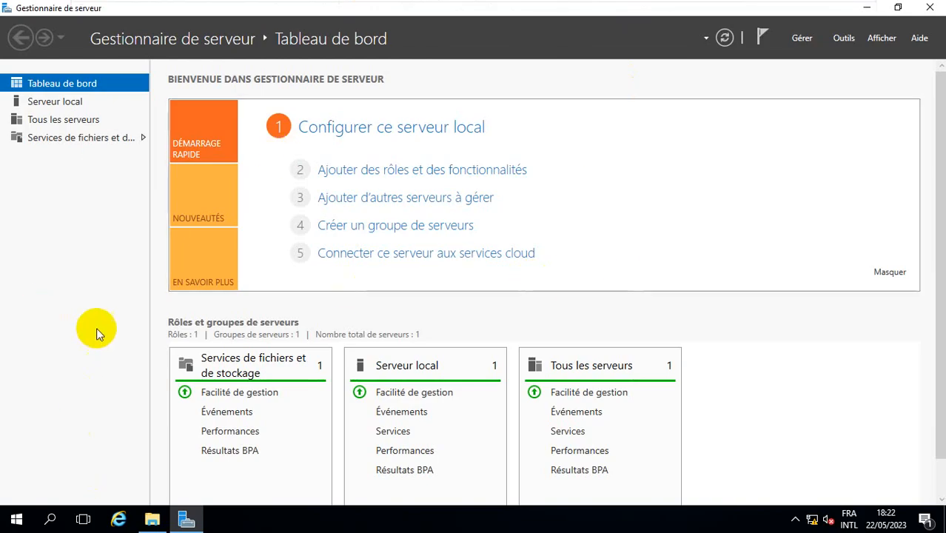
pyautogui.click(64, 102)
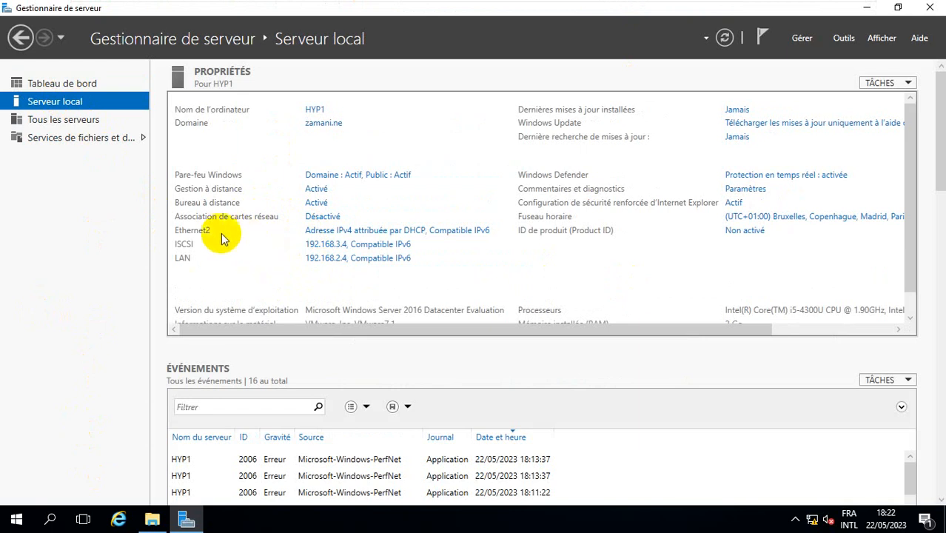
pyautogui.click(348, 233)
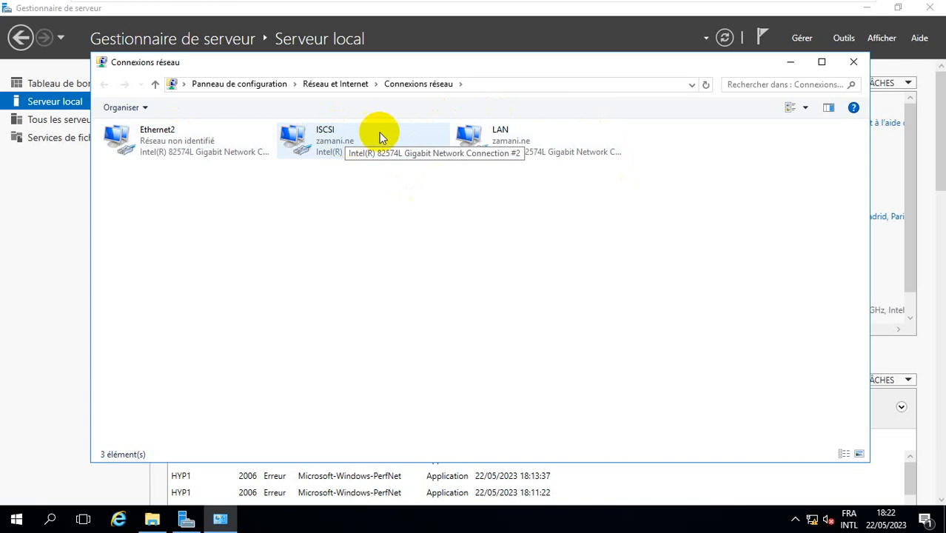
pyautogui.click(169, 131)
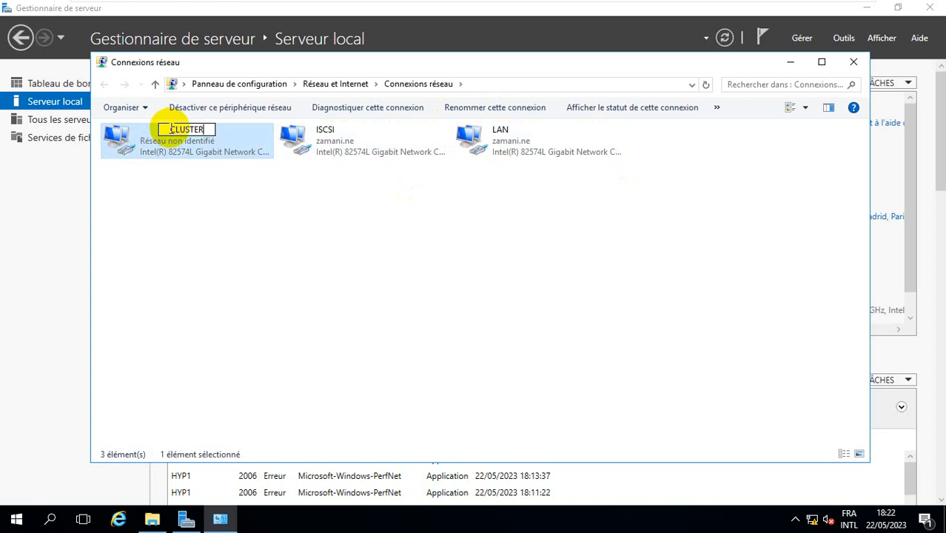
pyautogui.click(166, 180)
# Give HYP1's CLUSTER connection the static IPv4 address 192.168.4.4 with subnet mask 255.255.255.0 and close its dialogs.
pyautogui.doubleClick(180, 146)
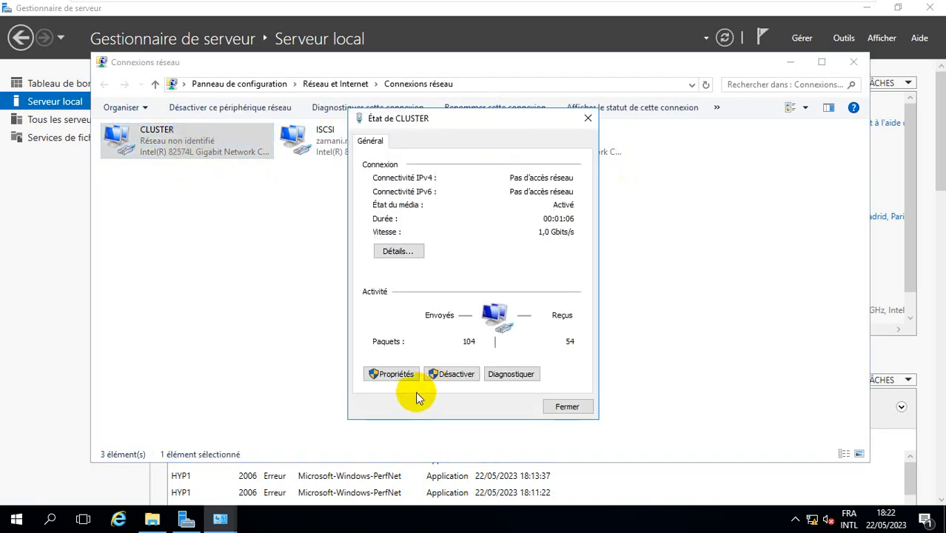
pyautogui.click(396, 373)
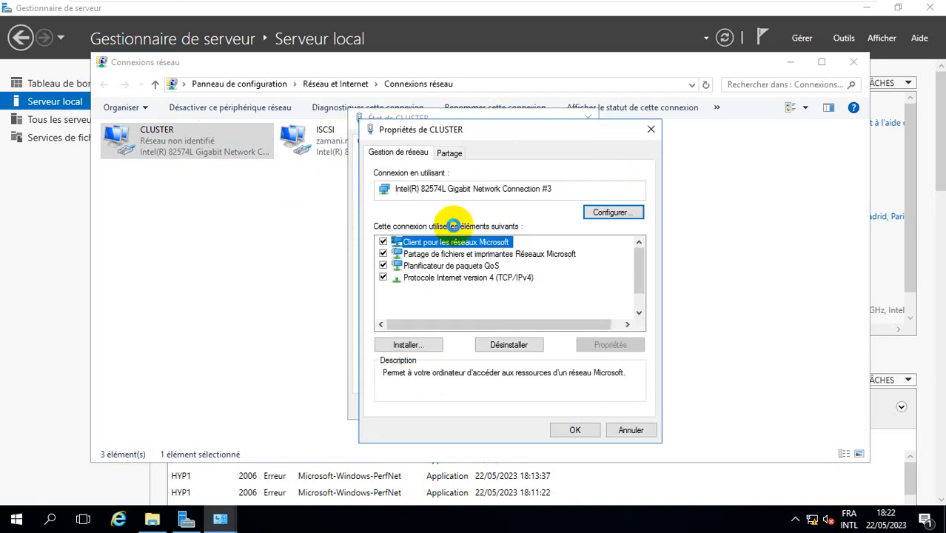
pyautogui.doubleClick(485, 278)
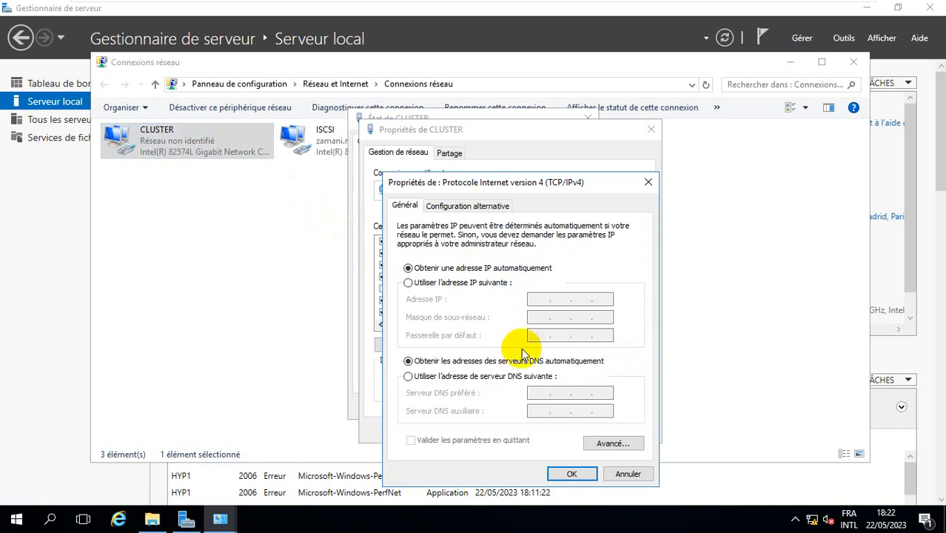
pyautogui.click(435, 282)
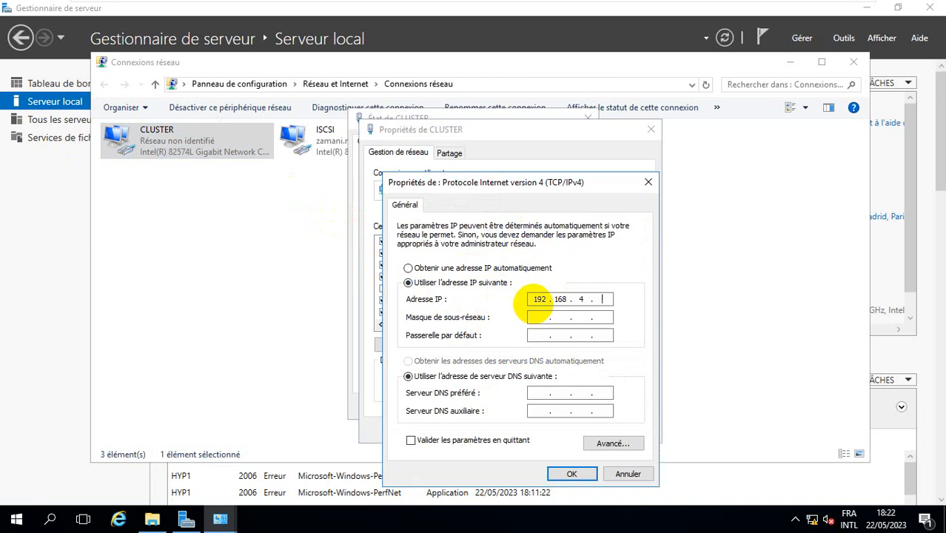
pyautogui.click(534, 303)
pyautogui.write('192.168.4.4')
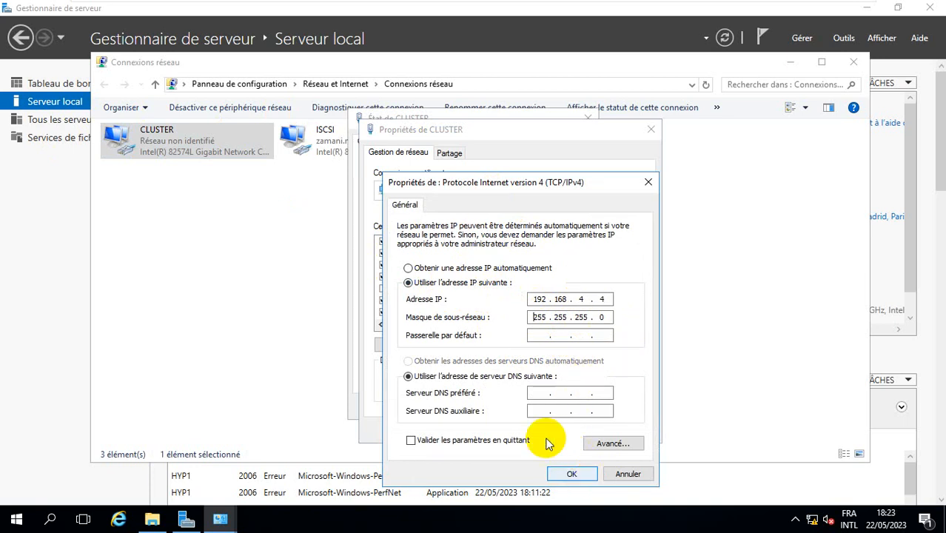
pyautogui.click(571, 475)
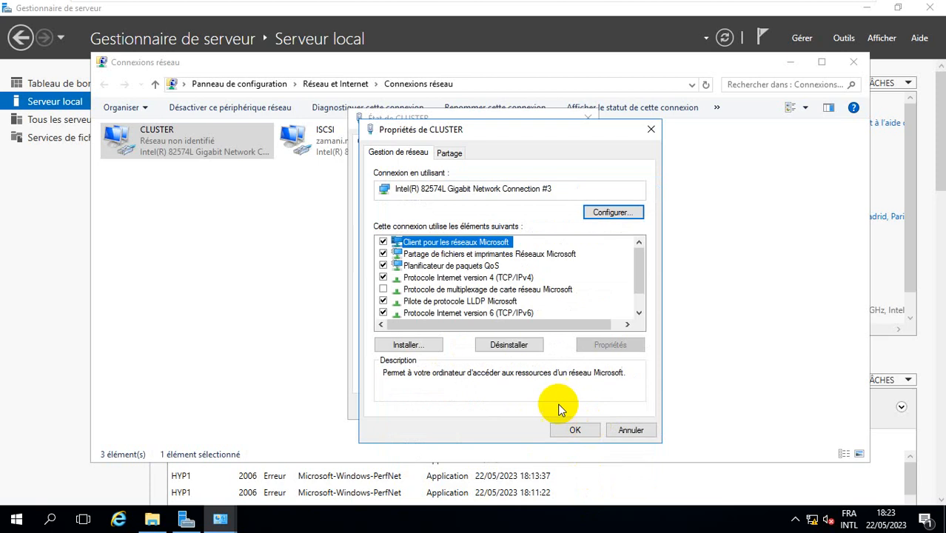
pyautogui.click(571, 429)
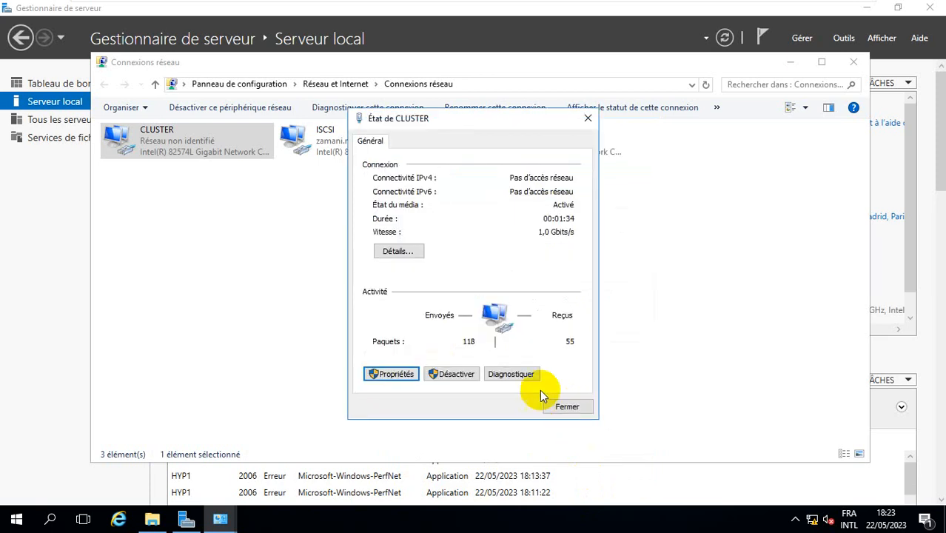
pyautogui.click(568, 403)
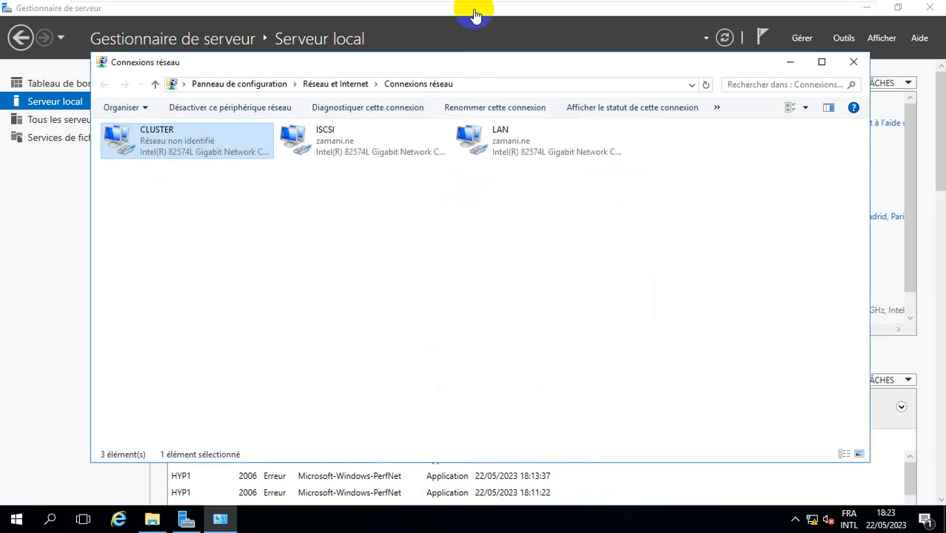
# Switch to HYP2, refresh its local server properties, open its network connections and rename Ethernet2 as CLUSTER.
pyautogui.moveTo(484, 6)
pyautogui.click(705, 7)
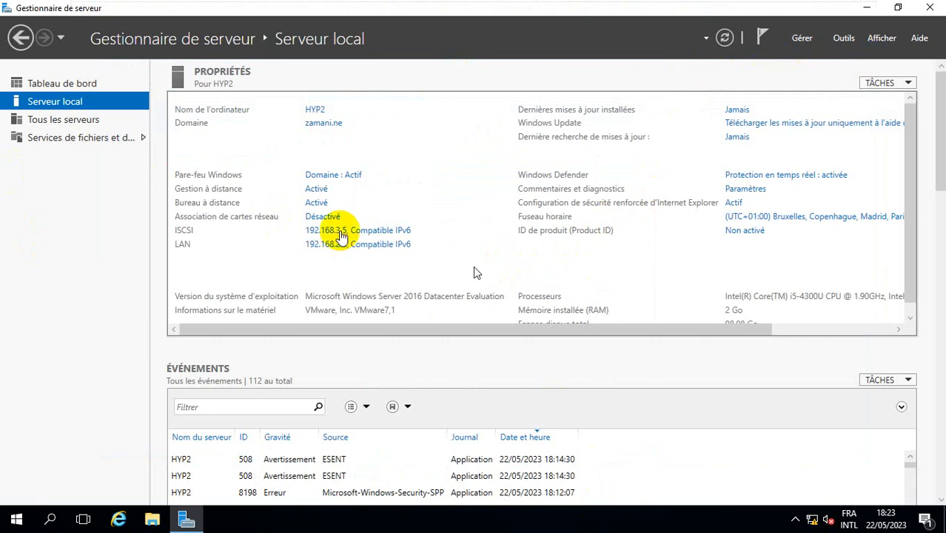
pyautogui.click(724, 39)
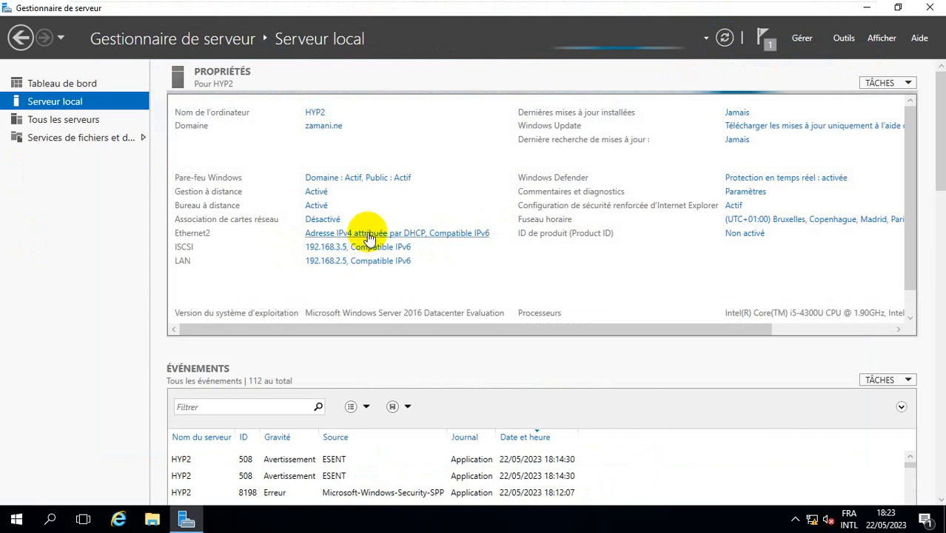
pyautogui.click(364, 234)
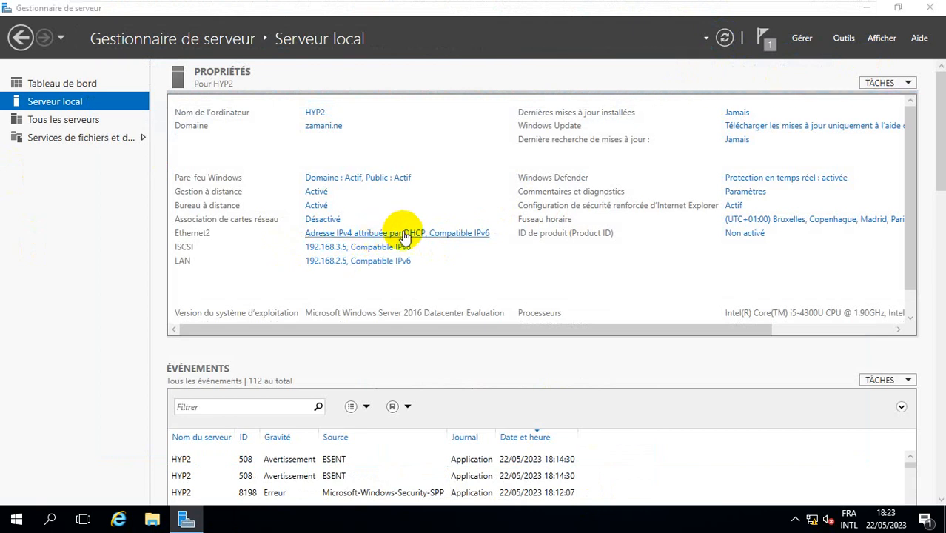
pyautogui.click(156, 129)
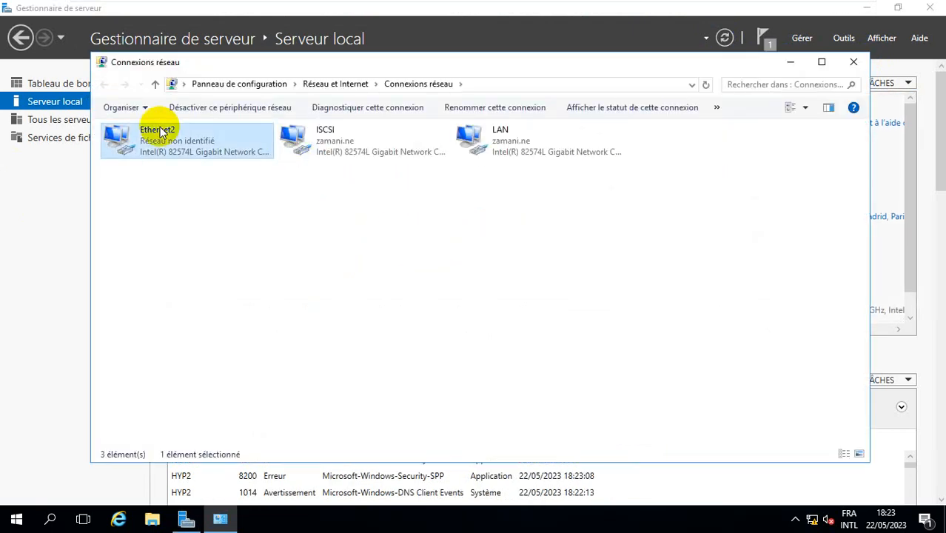
pyautogui.click(160, 131)
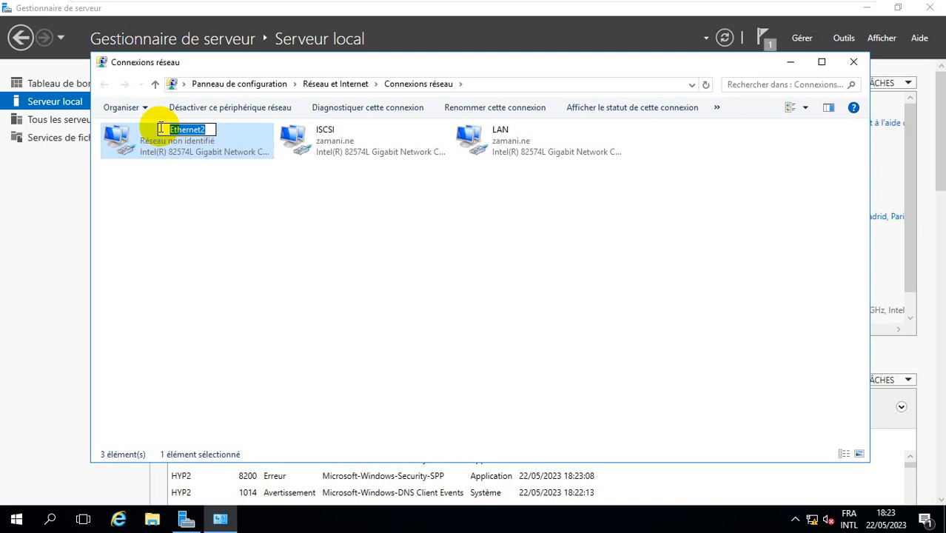
pyautogui.write('CLUST')
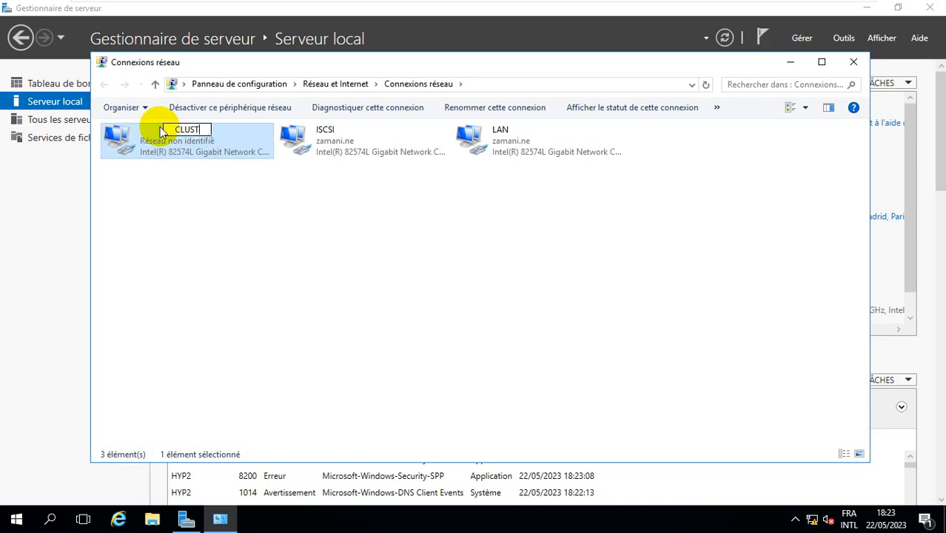
pyautogui.write('ER')
pyautogui.press('Return')
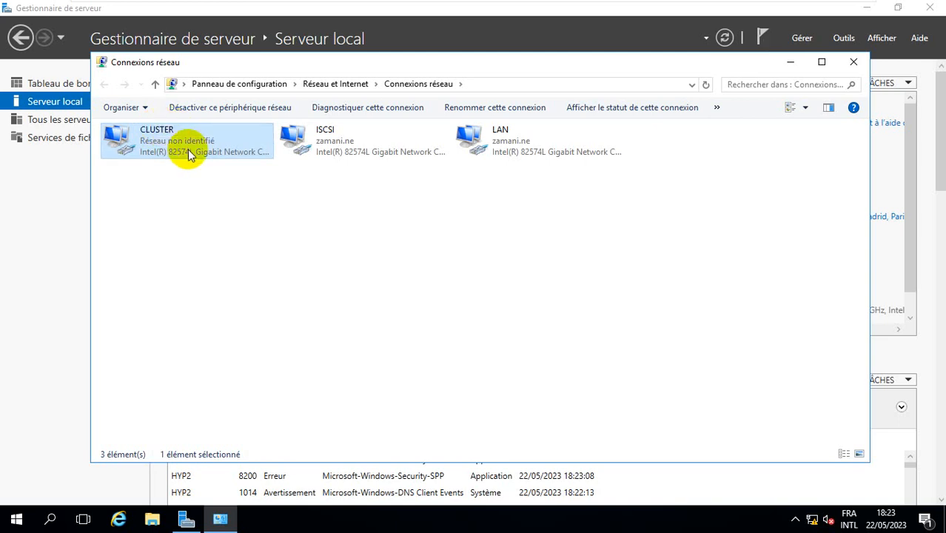
# Give HYP2's CLUSTER connection the static IPv4 address 192.168.4.5 and close its dialogs.
pyautogui.doubleClick(222, 148)
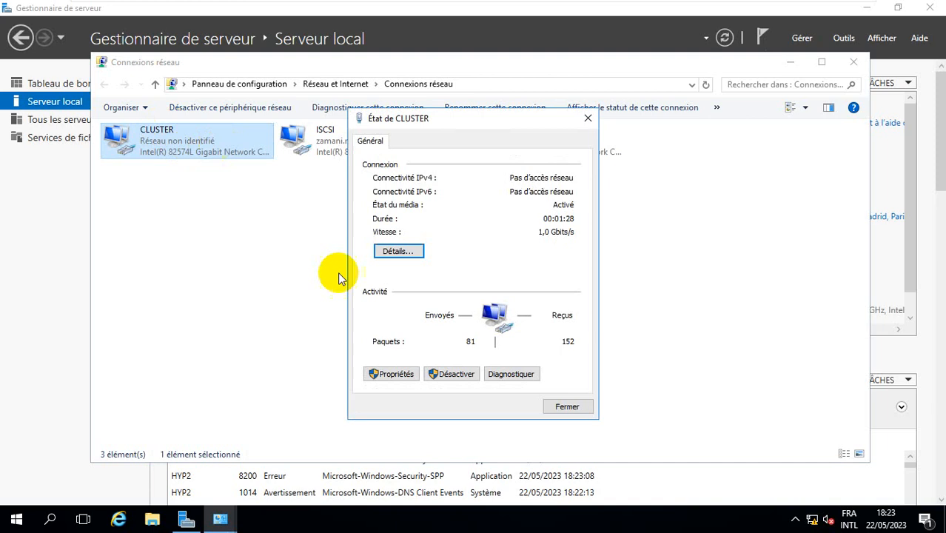
pyautogui.click(394, 373)
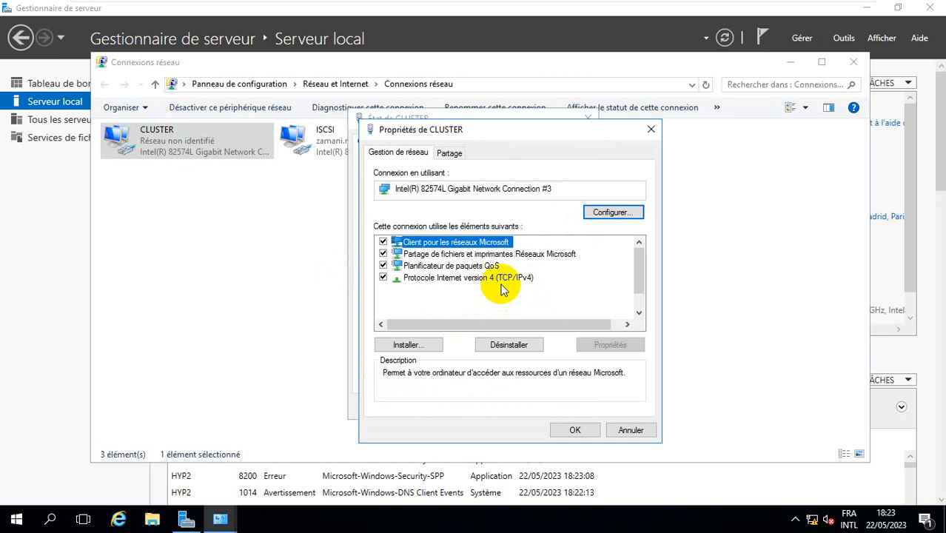
pyautogui.doubleClick(510, 276)
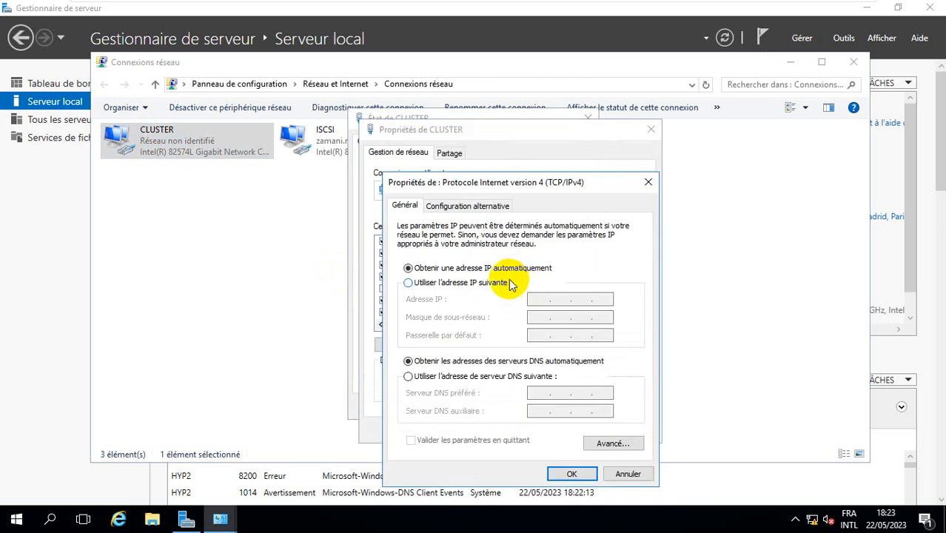
pyautogui.click(510, 284)
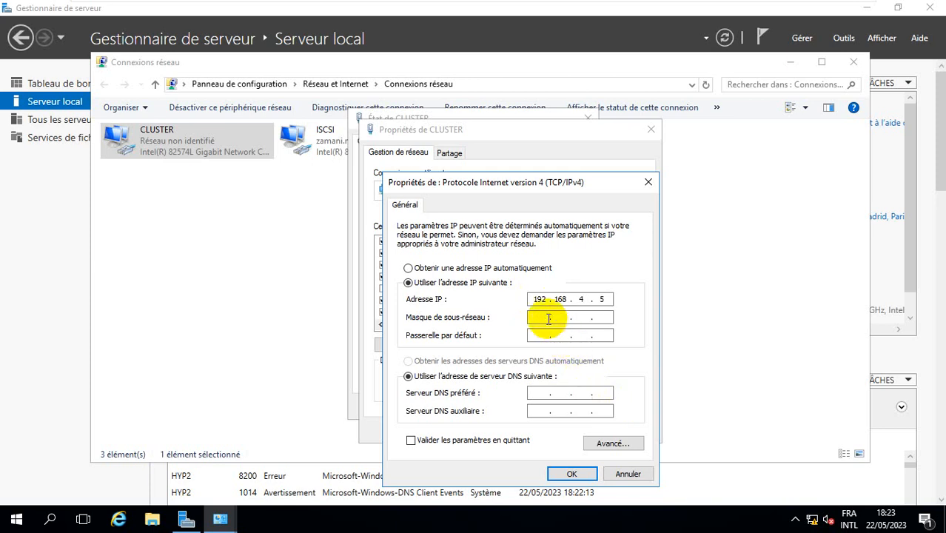
pyautogui.click(571, 474)
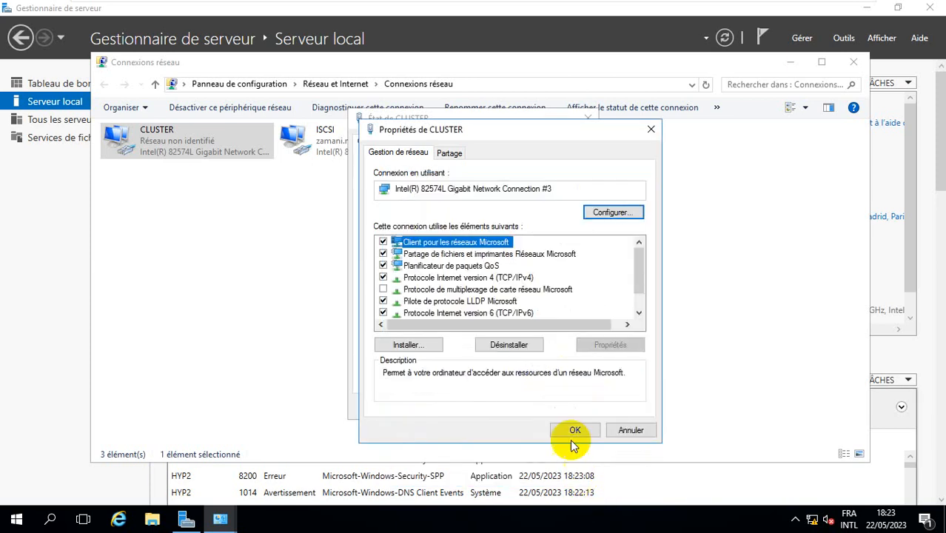
pyautogui.click(573, 430)
pyautogui.click(569, 409)
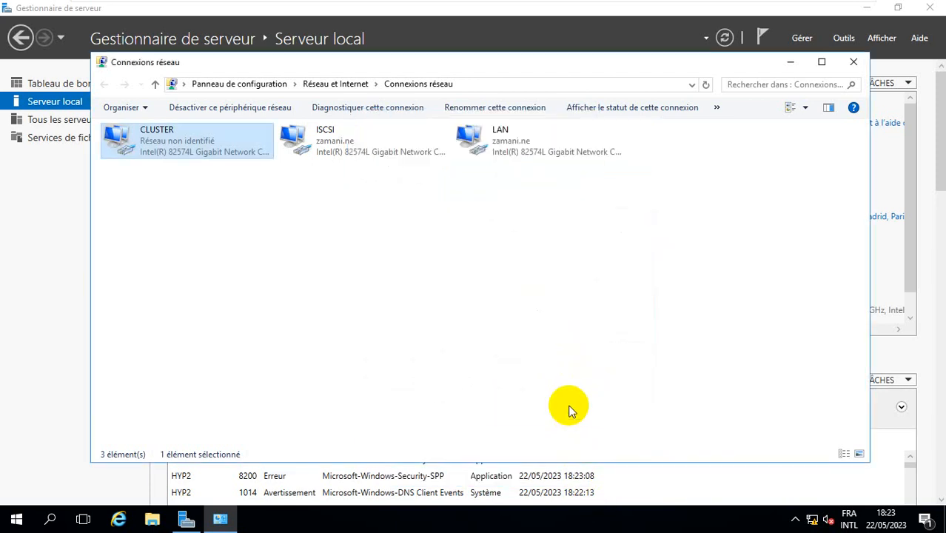
# Open a command prompt on HYP2 and test the cluster link to HYP1 by pinging 192.168.4.4 twice.
pyautogui.press('super+r')
pyautogui.write('CD')
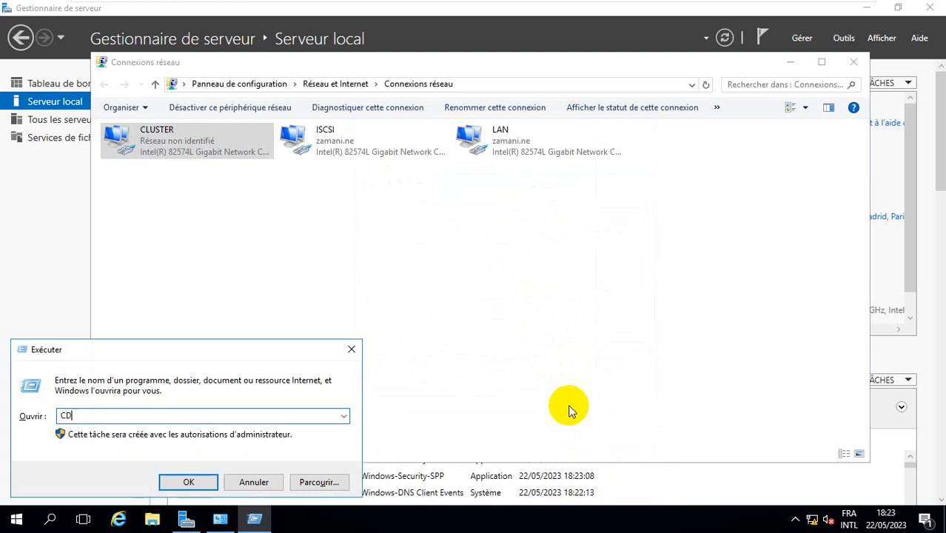
pyautogui.write('D')
pyautogui.press('Return')
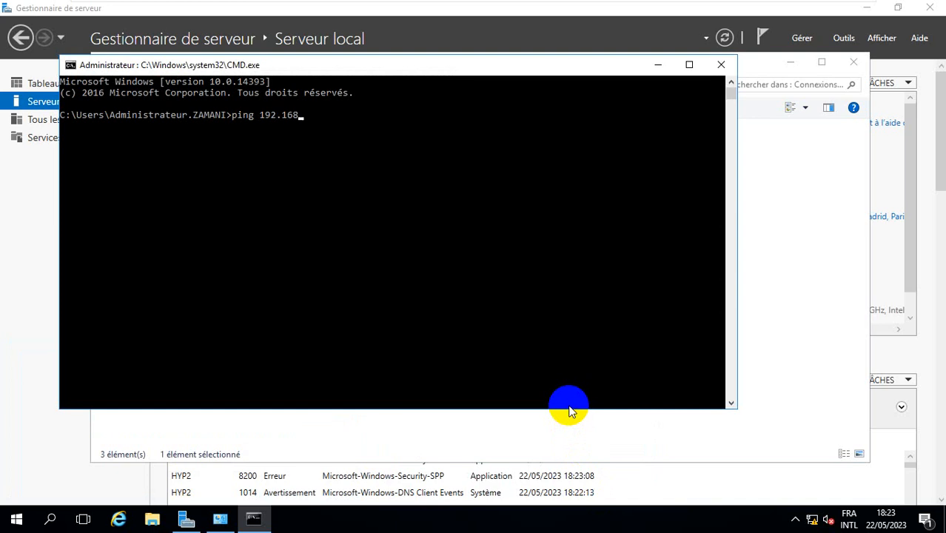
pyautogui.press('Return')
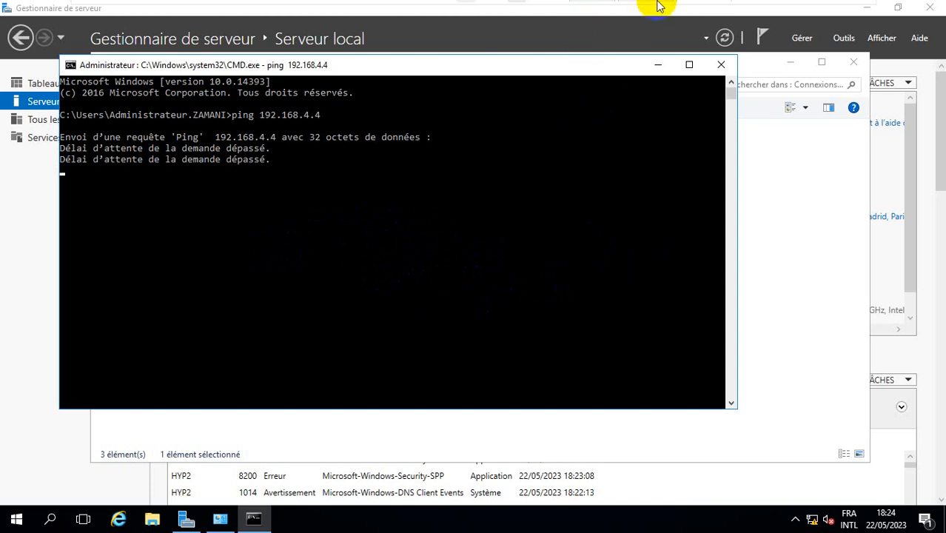
pyautogui.moveTo(660, 8)
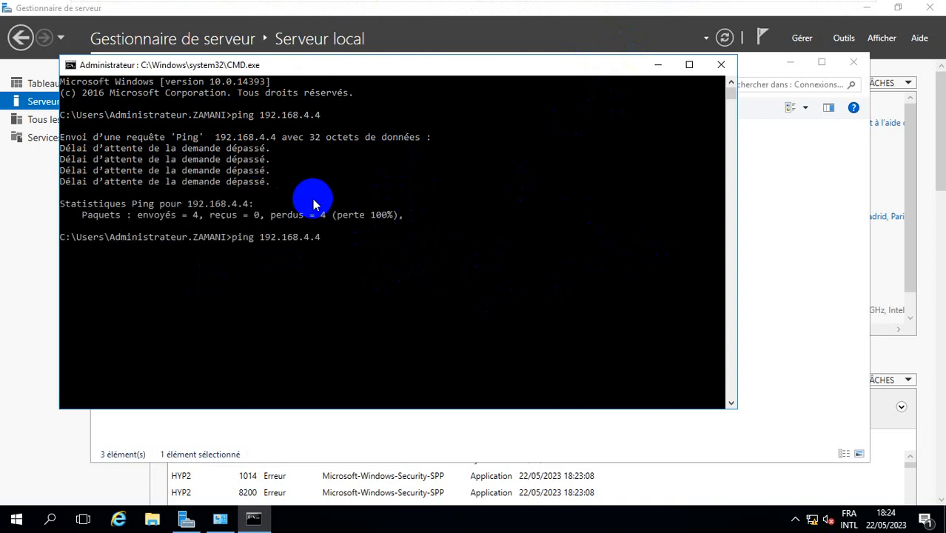
pyautogui.press('Return')
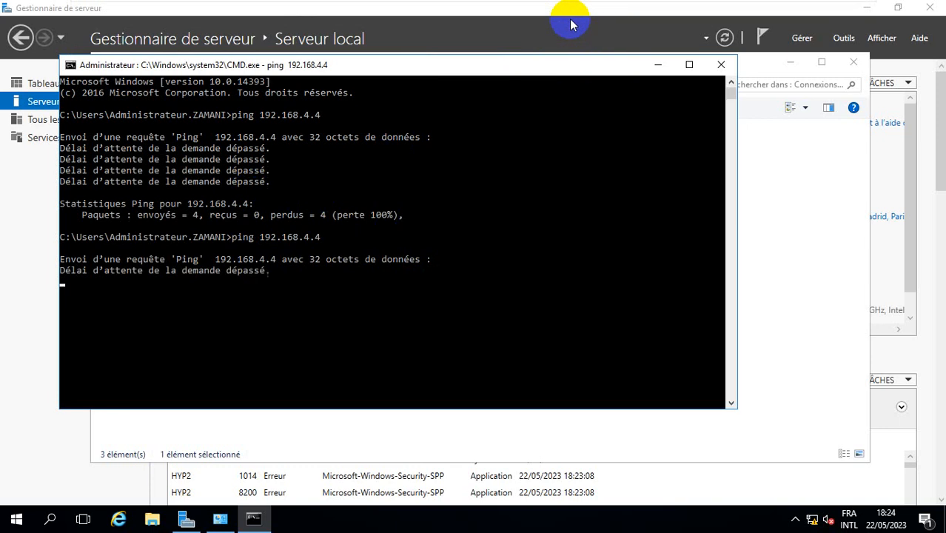
# Switch to HYP1, open a command prompt and test the cluster link to HYP2 by pinging 192.168.4.5.
pyautogui.click(654, 8)
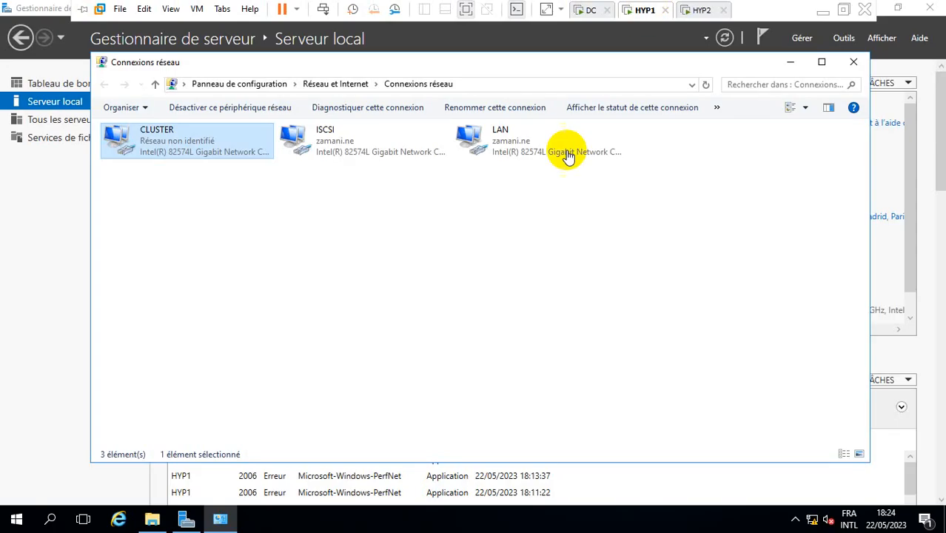
pyautogui.press('super+r')
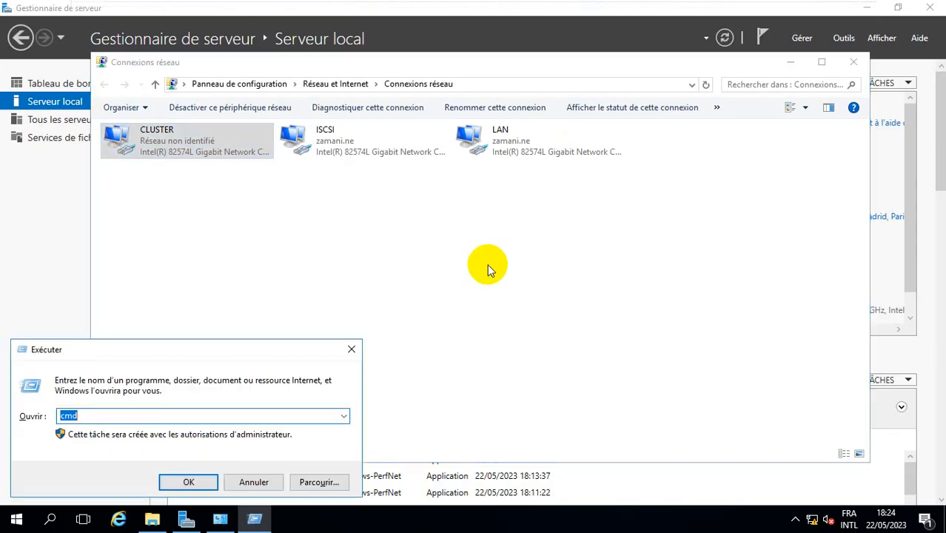
pyautogui.press('Return')
pyautogui.write('pi')
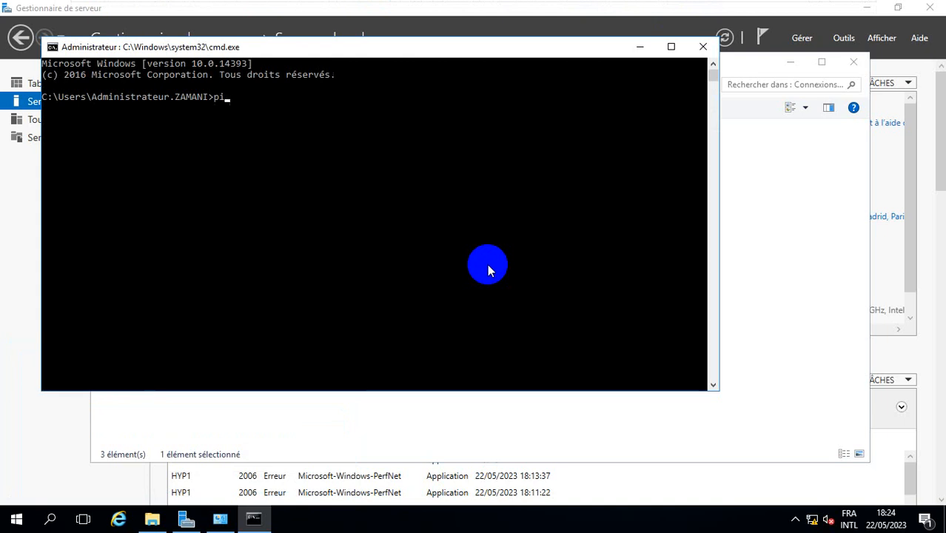
pyautogui.write('mg 192.168')
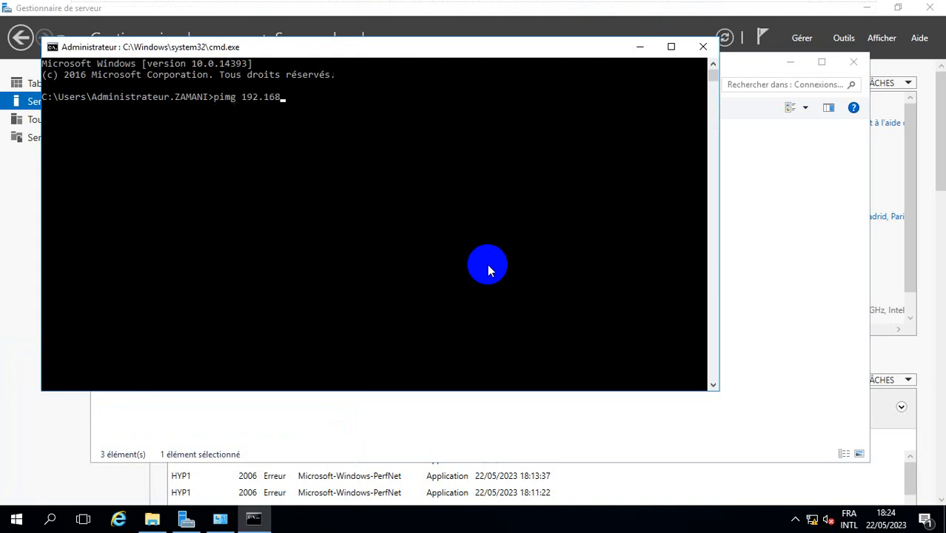
pyautogui.write('.4.5')
pyautogui.press('Return')
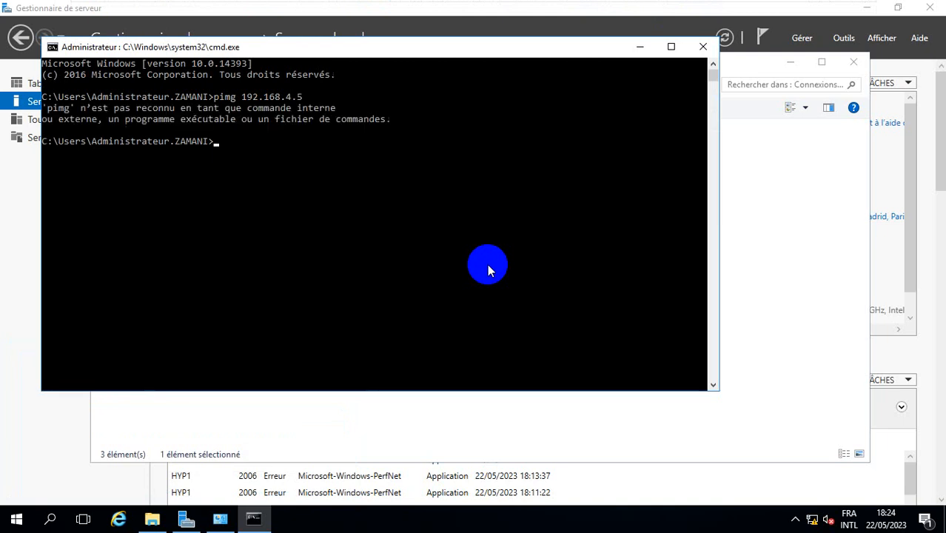
pyautogui.press('Up')
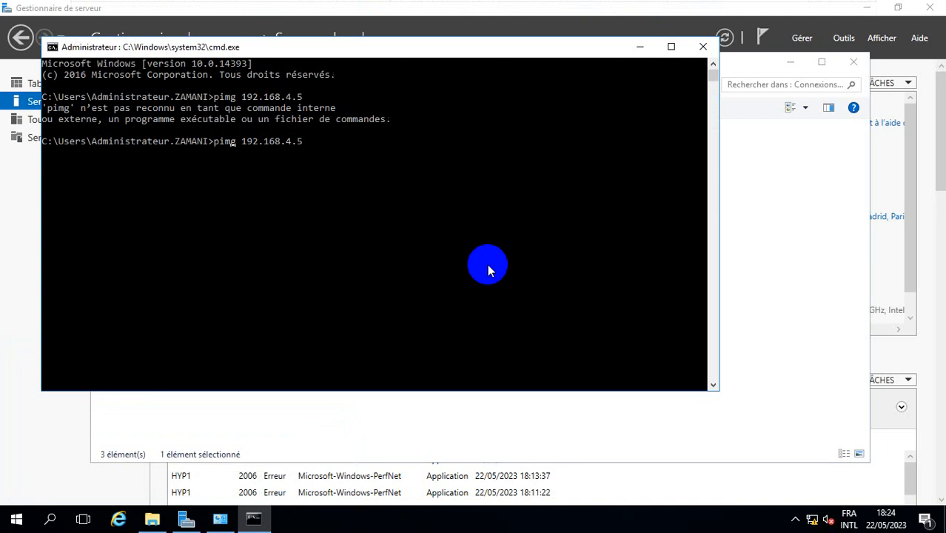
pyautogui.press('BackSpace')
pyautogui.write('n')
pyautogui.press('Return')
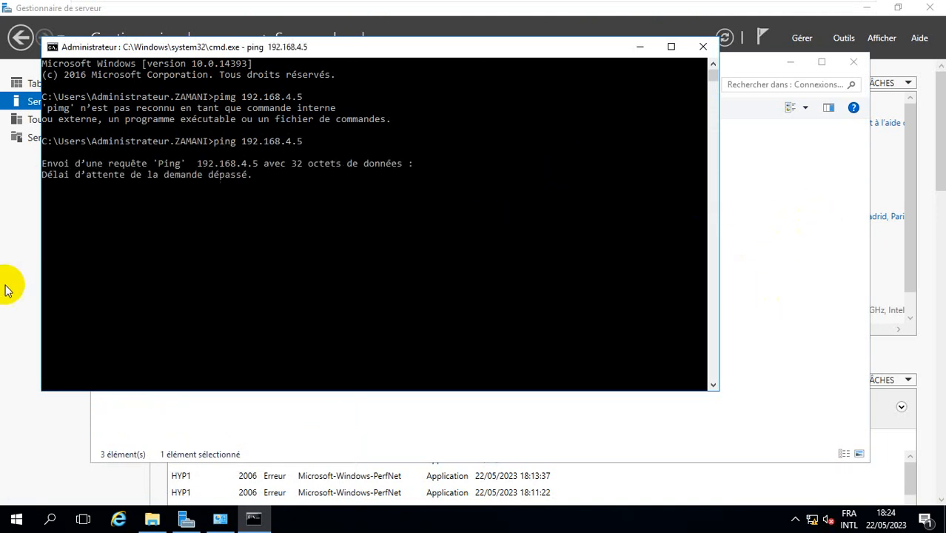
# Check the network addresses in HYP1's local server properties and return to HYP2's command prompt.
pyautogui.click(11, 229)
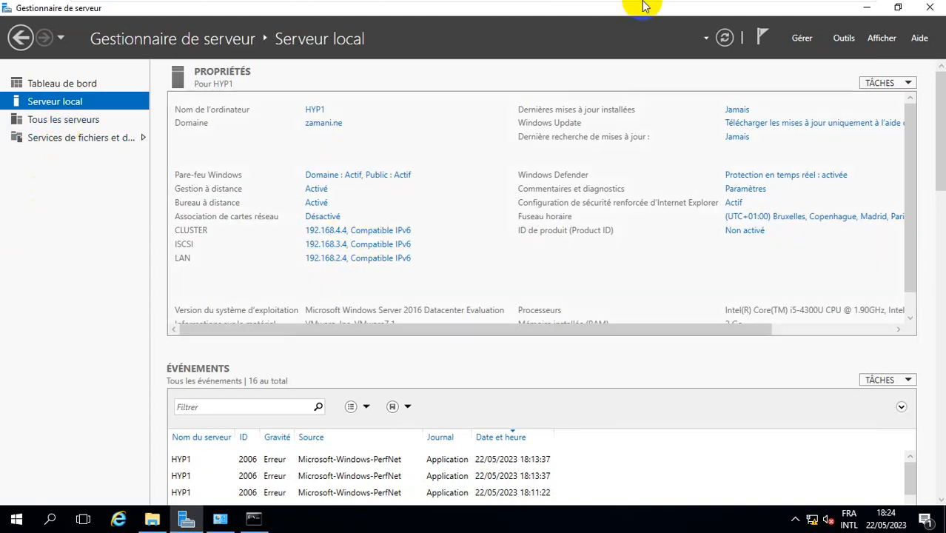
pyautogui.moveTo(646, 7)
pyautogui.click(697, 9)
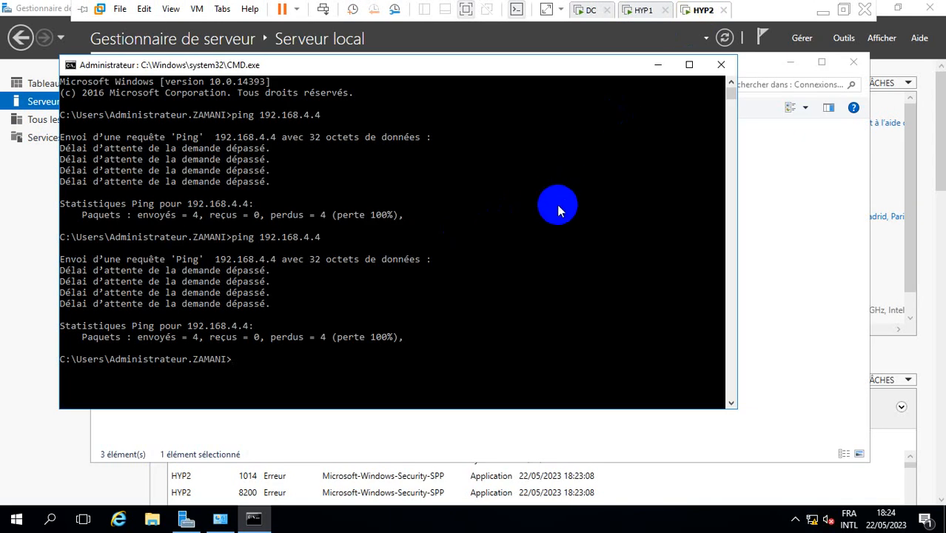
# Ping 192.168.4.4 again from HYP2, then close the command prompt and return to the local server properties.
pyautogui.press('Up')
pyautogui.press('Return')
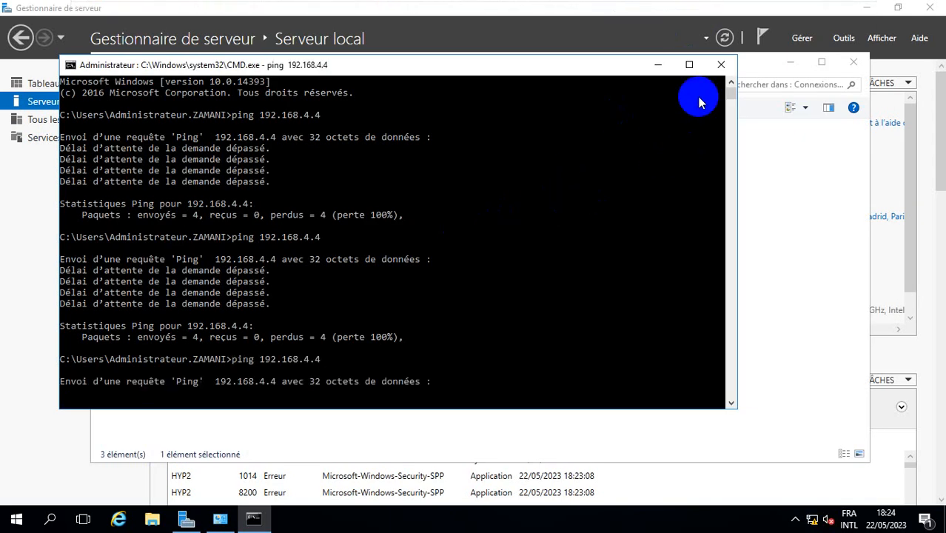
pyautogui.click(721, 66)
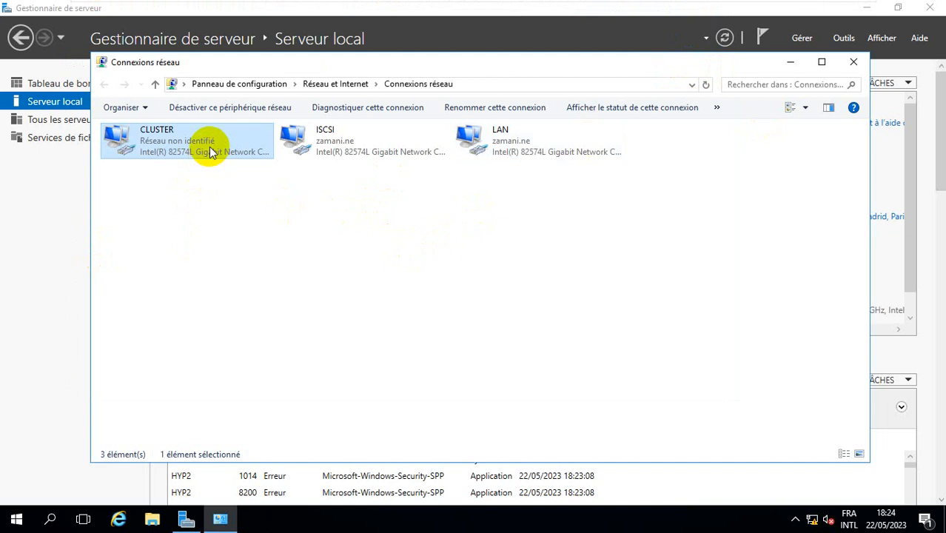
pyautogui.click(20, 206)
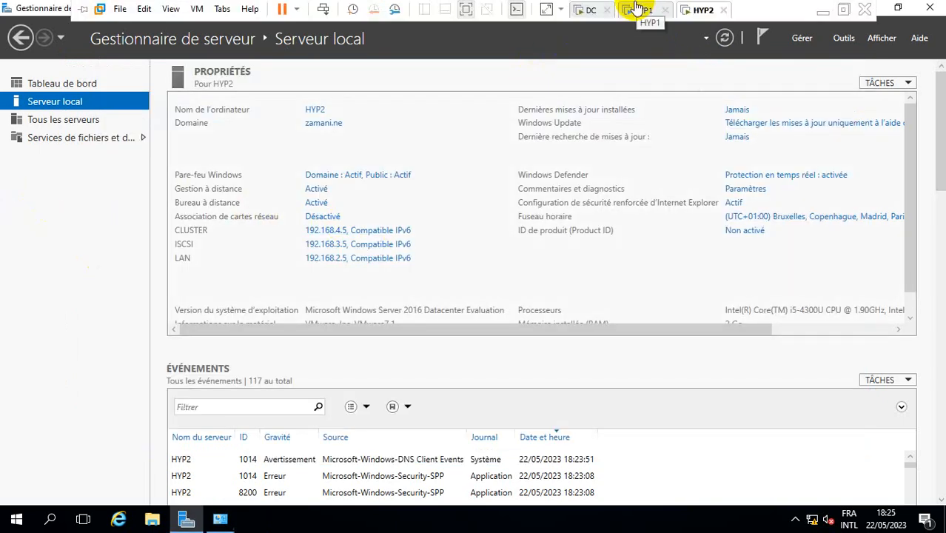
# Switch to HYP1, check the network connection details of its CLUSTER adapter, and close the network connections window.
pyautogui.click(636, 9)
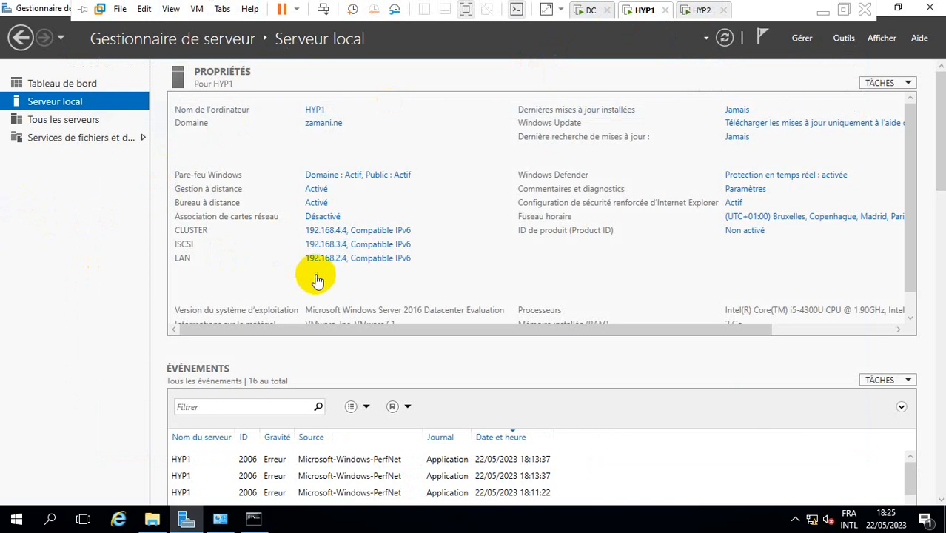
pyautogui.click(219, 518)
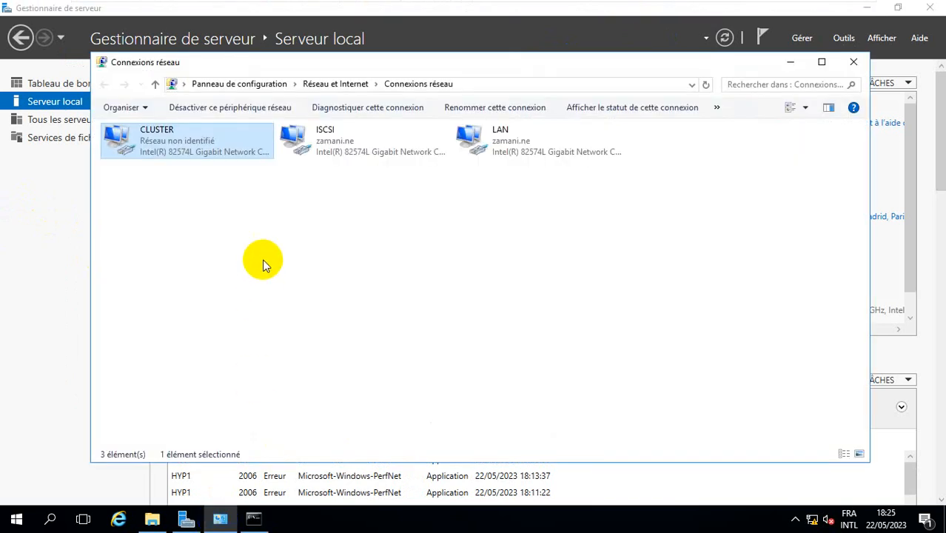
pyautogui.doubleClick(213, 138)
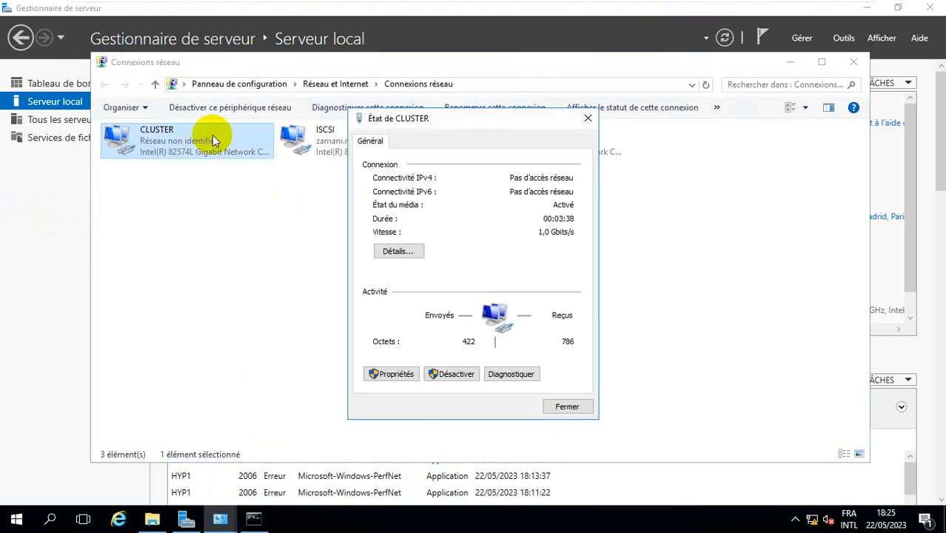
pyautogui.click(406, 252)
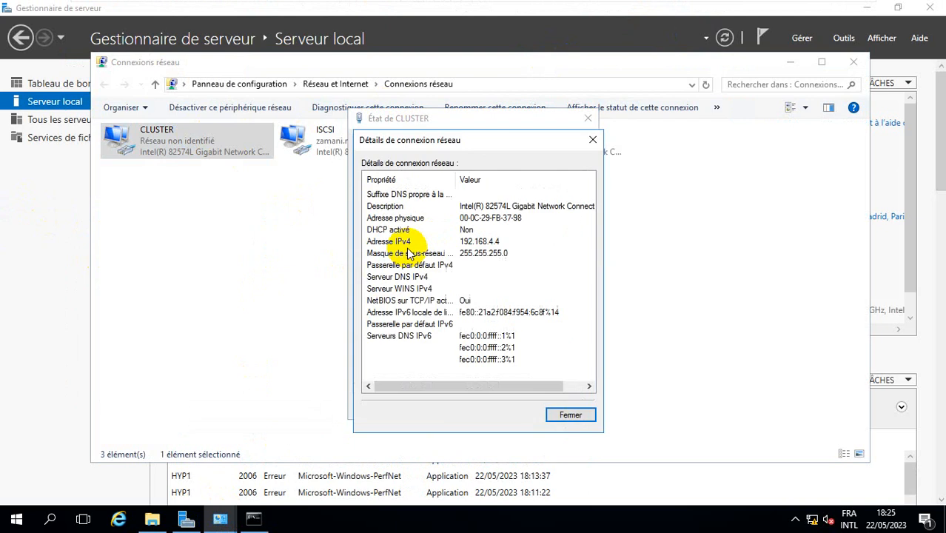
pyautogui.click(571, 416)
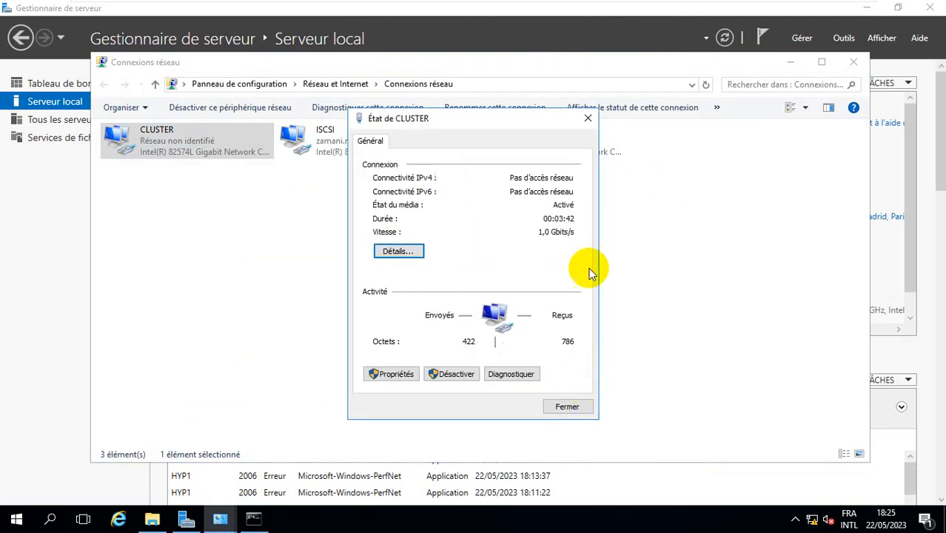
pyautogui.click(588, 118)
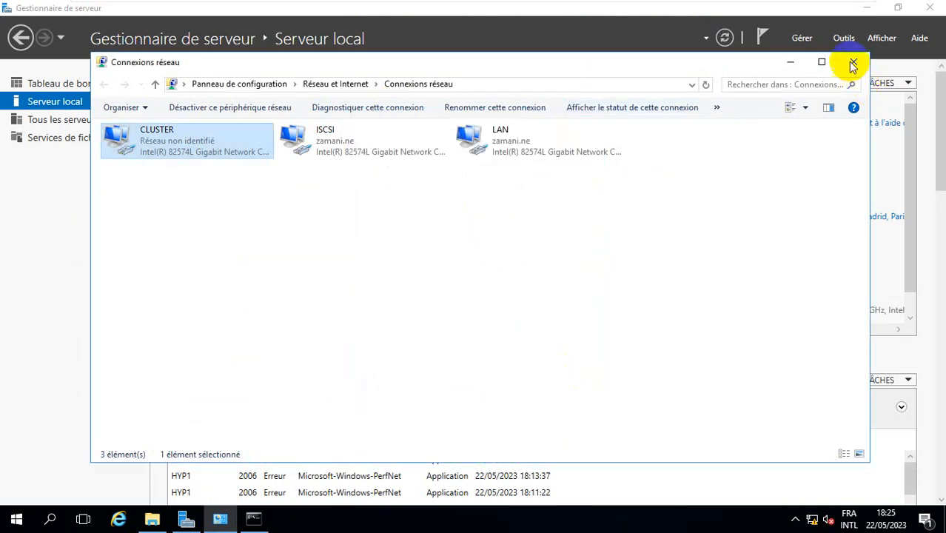
pyautogui.click(853, 63)
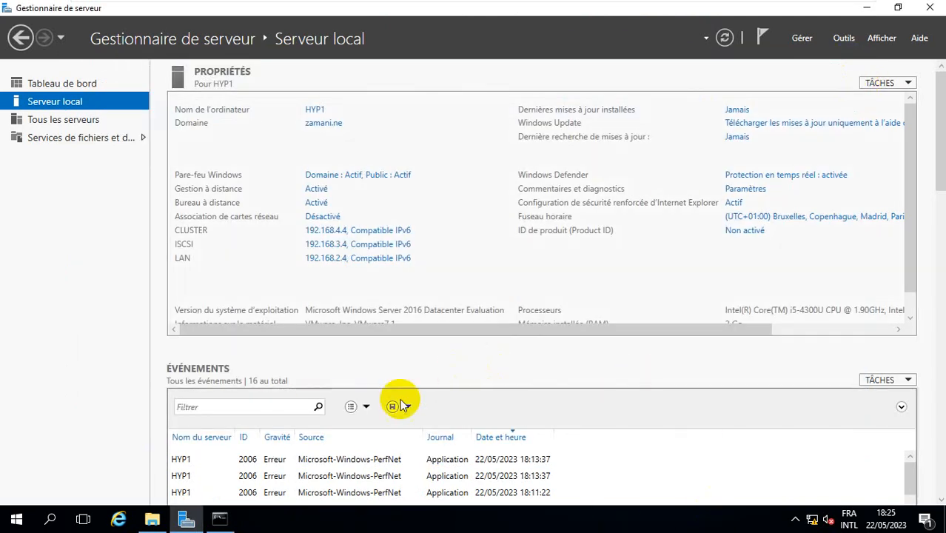
pyautogui.click(792, 520)
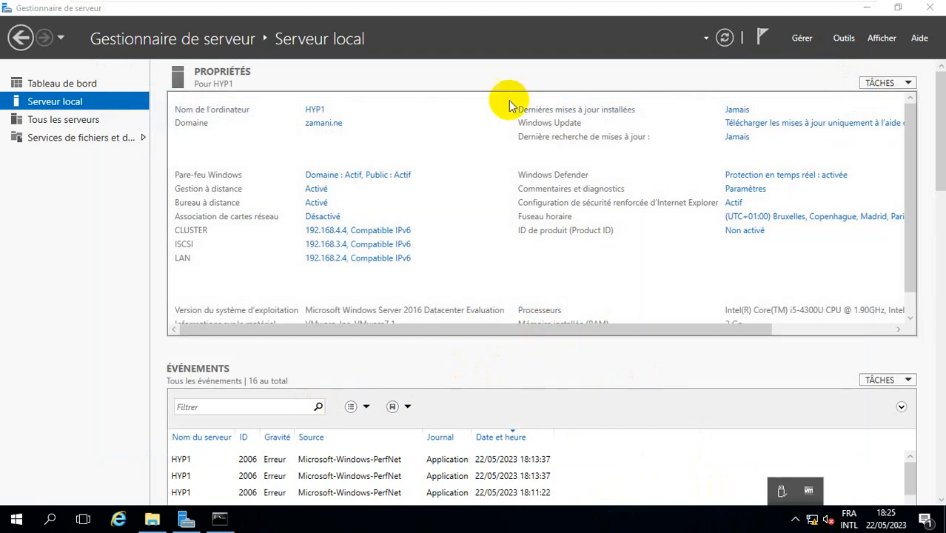
pyautogui.click(6, 272)
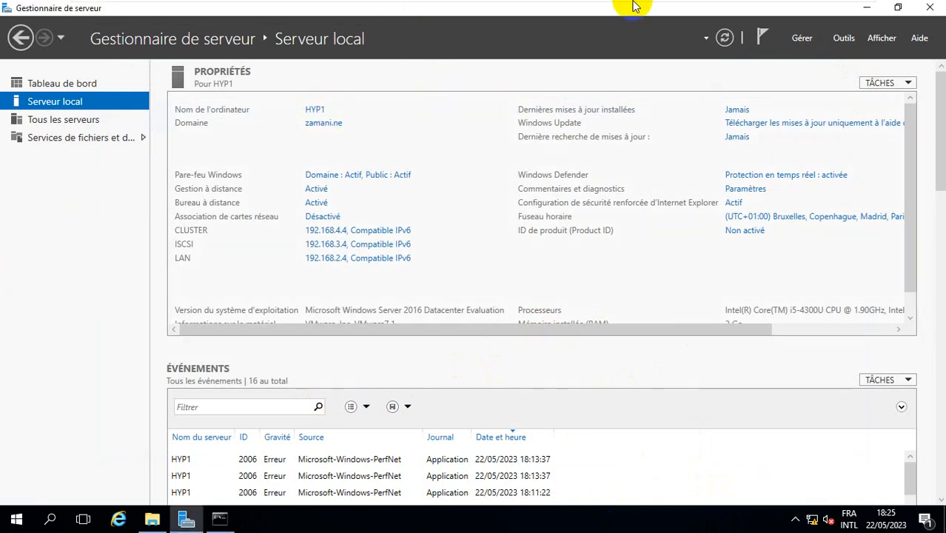
pyautogui.moveTo(598, 6)
pyautogui.click(466, 10)
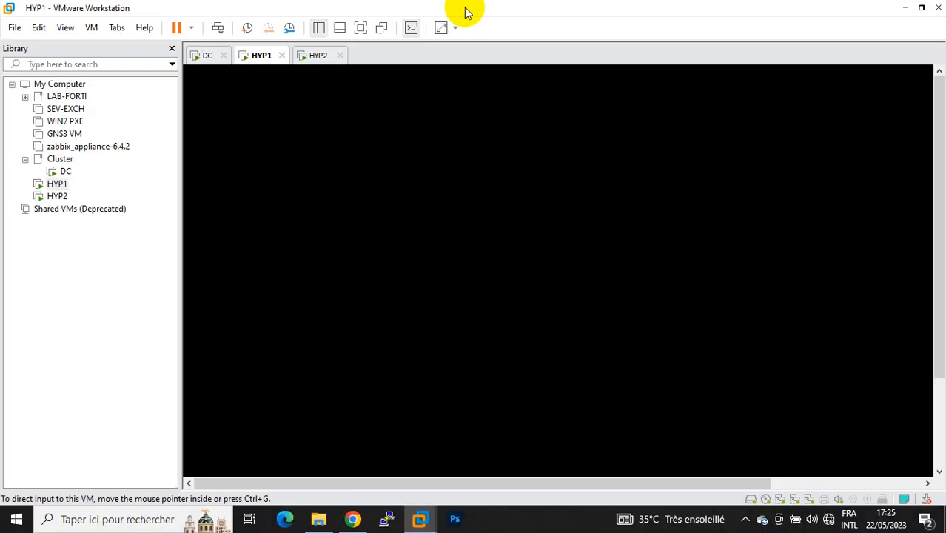
pyautogui.click(745, 520)
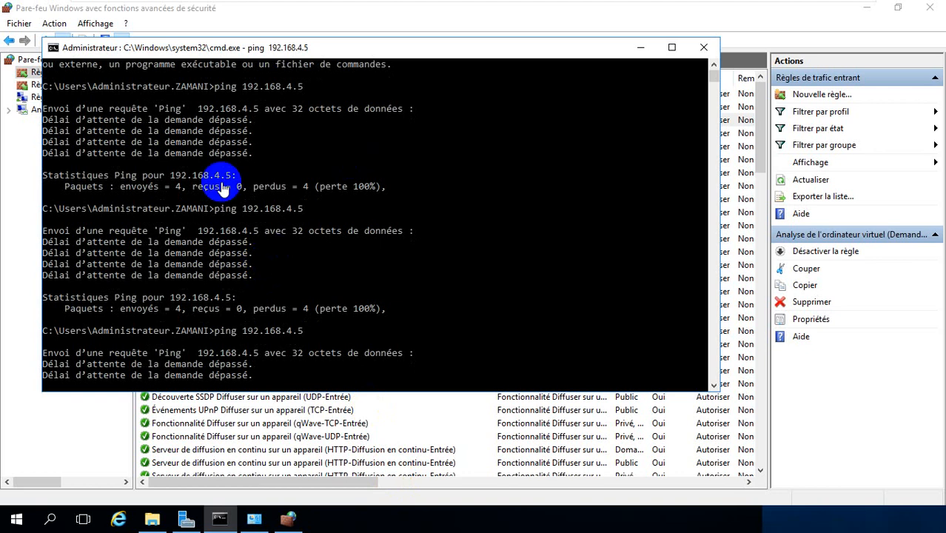
# Minimize HYP1's command prompt to check the inbound ICMPv4 echo request firewall rule, then switch to HYP2.
pyautogui.click(644, 55)
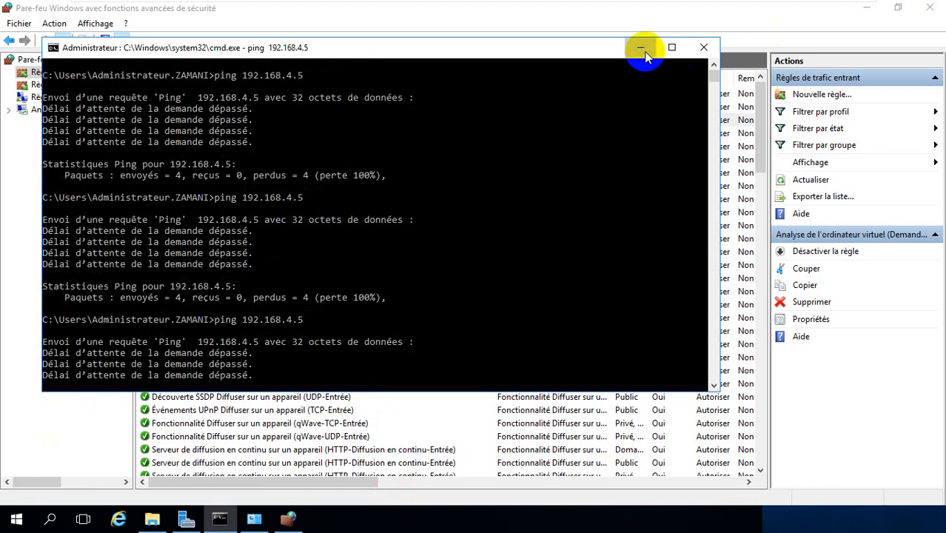
pyautogui.click(644, 55)
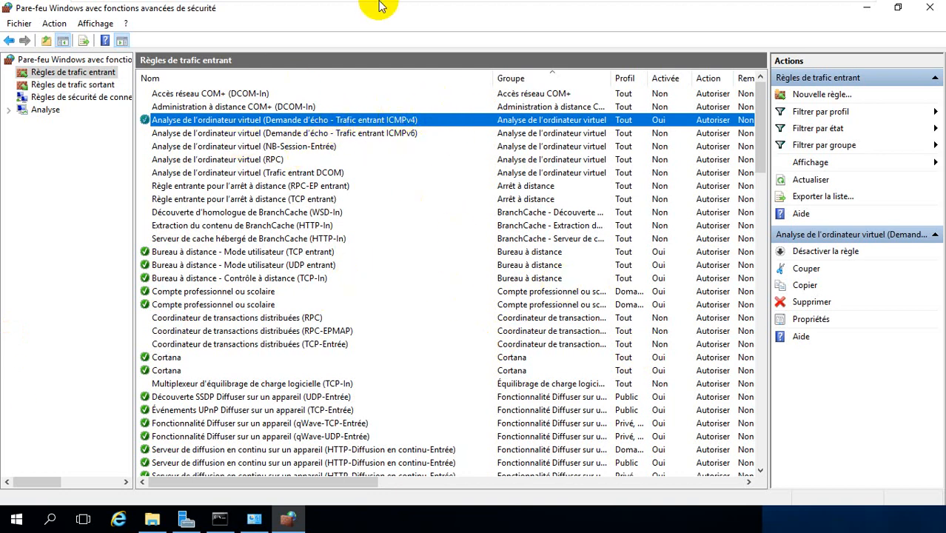
pyautogui.moveTo(381, 4)
pyautogui.click(700, 10)
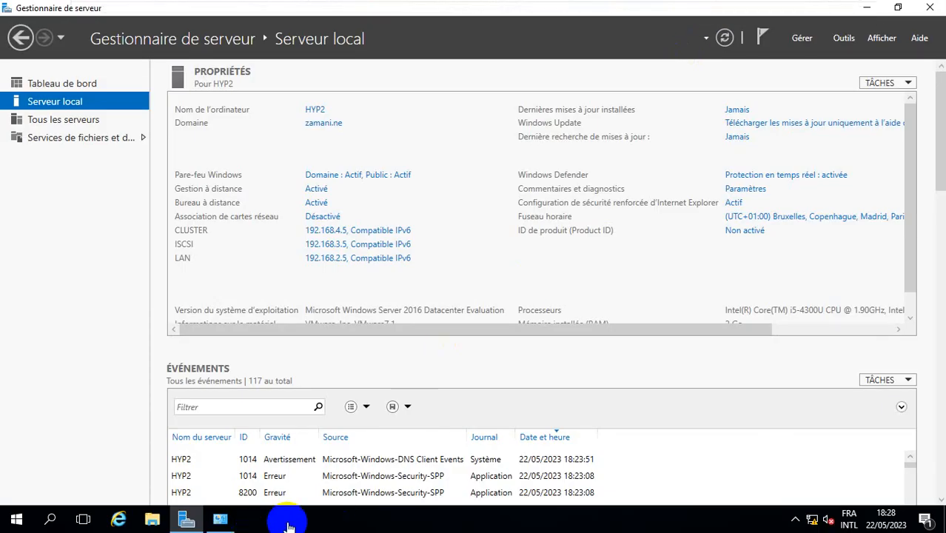
# Open a command prompt on the host computer, try to ping 192.168.4.4 twice, and return to HYP2.
pyautogui.press('super+r')
pyautogui.write('cmd')
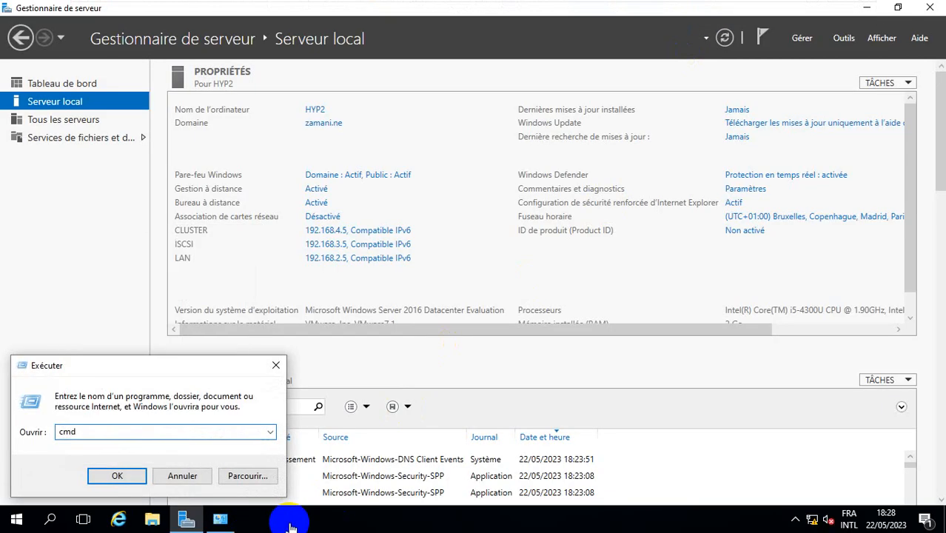
pyautogui.press('Return')
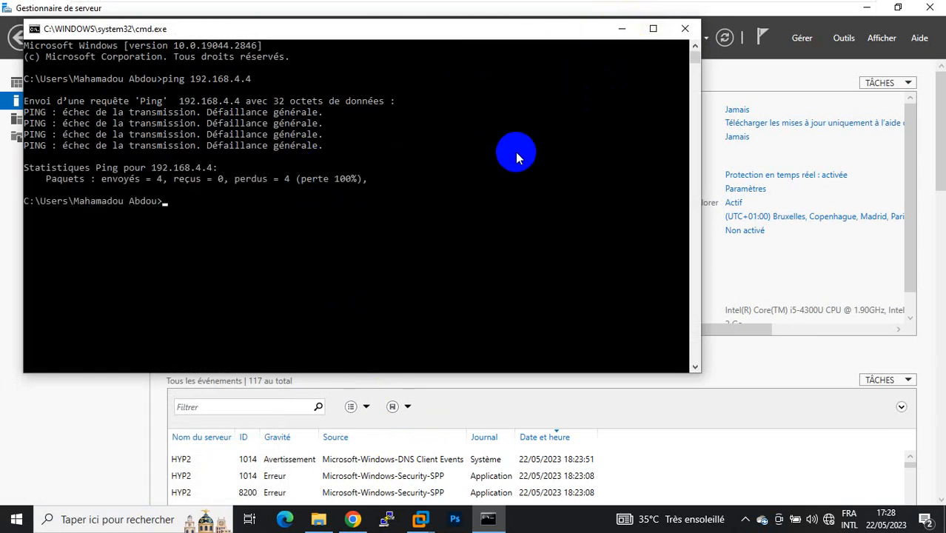
pyautogui.press('Up')
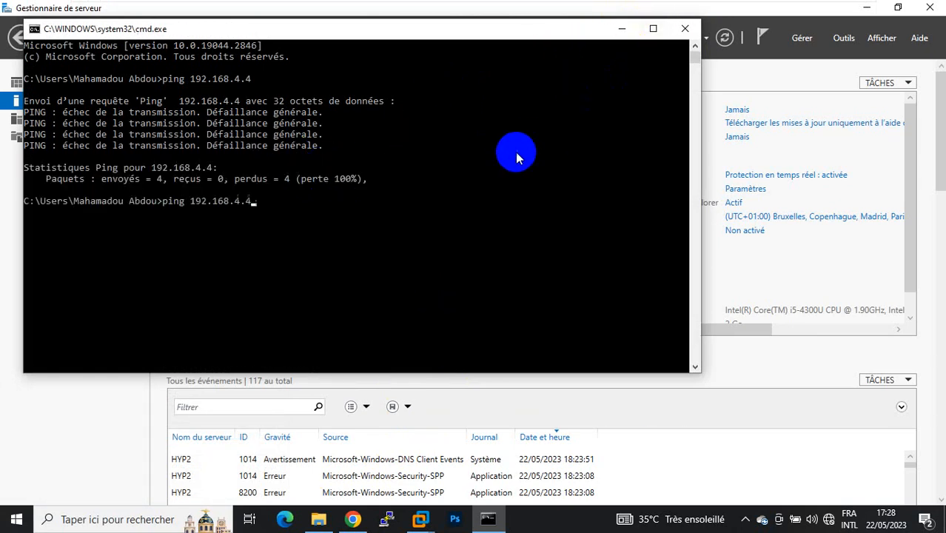
pyautogui.press('Return')
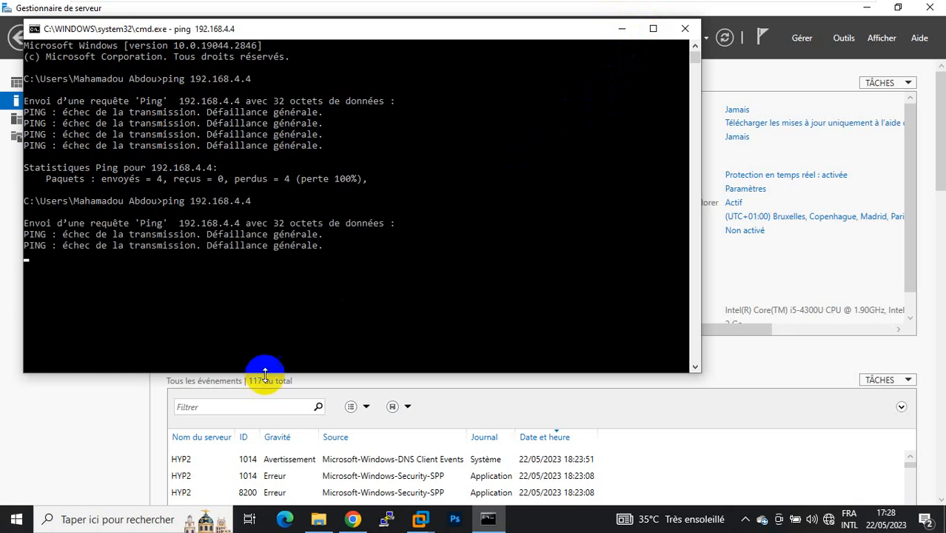
pyautogui.click(86, 411)
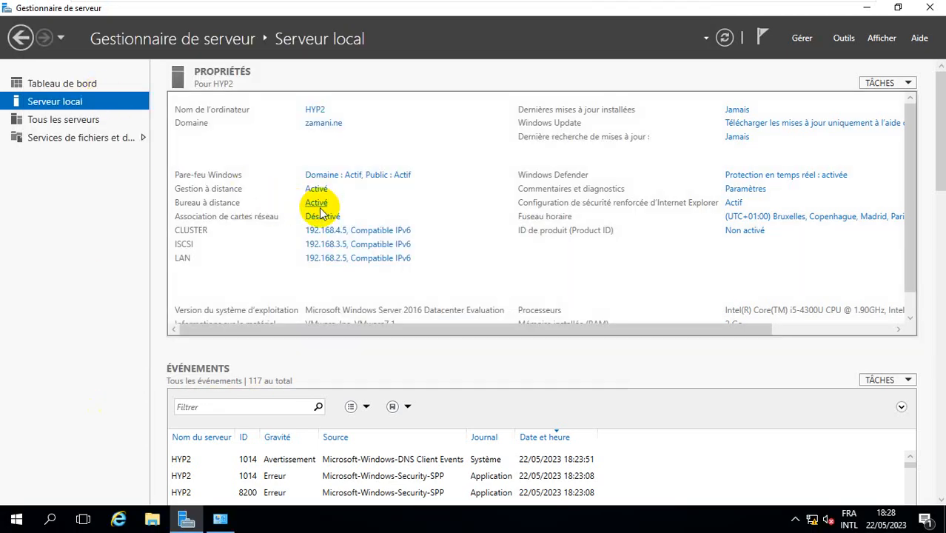
# Switch to HYP1, refresh its local server properties in Server Manager to check the network addresses, and return to HYP2.
pyautogui.click(651, 8)
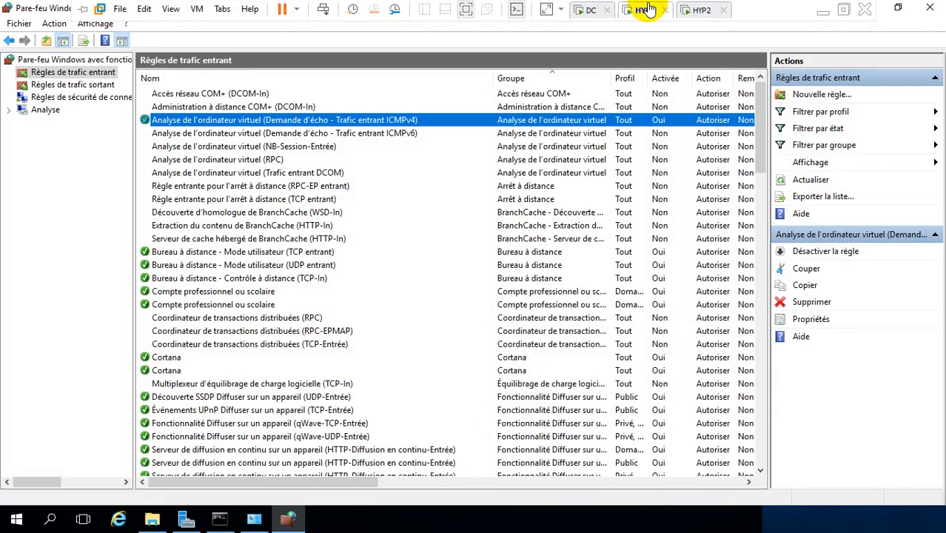
pyautogui.click(191, 518)
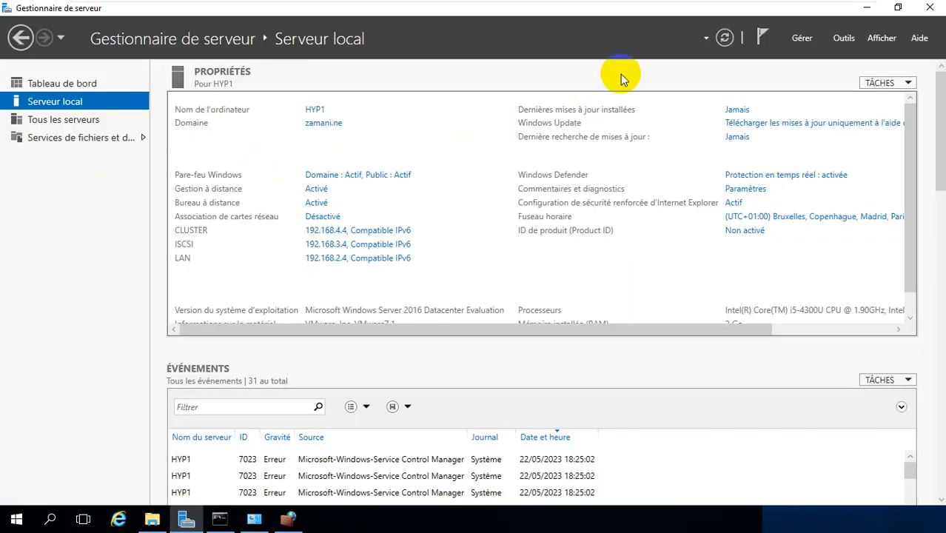
pyautogui.click(725, 37)
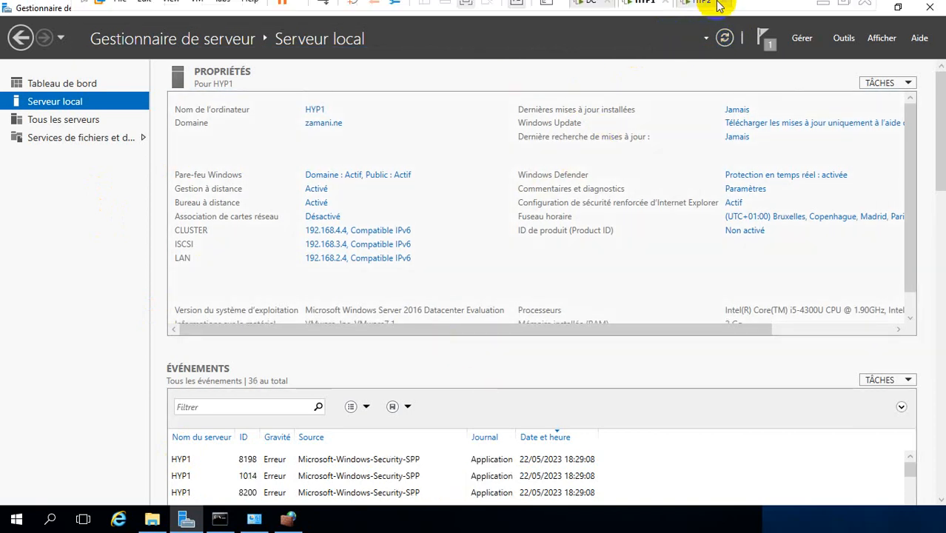
pyautogui.click(706, 11)
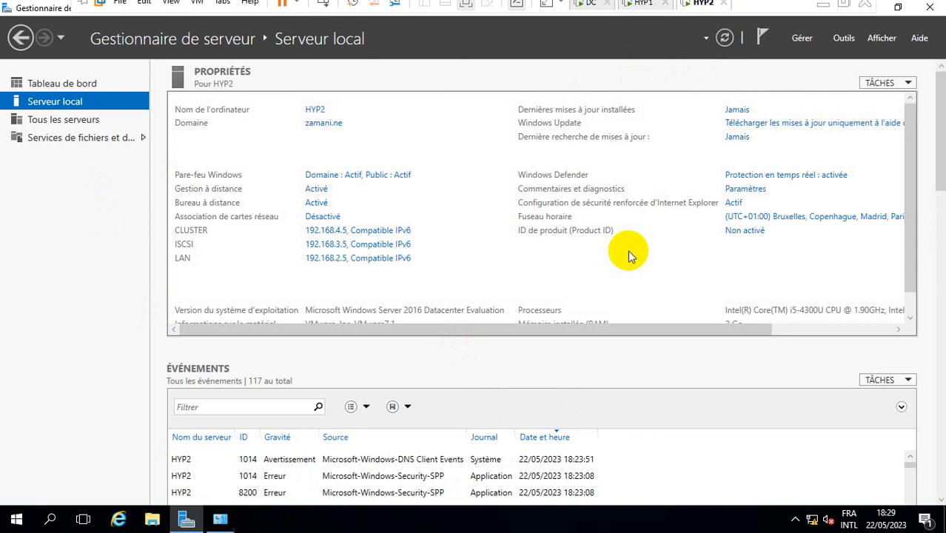
# Open a command prompt on HYP2 and test the cluster link to HYP1 by pinging 192.168.4.4 twice.
pyautogui.press('super+r')
pyautogui.write('cm')
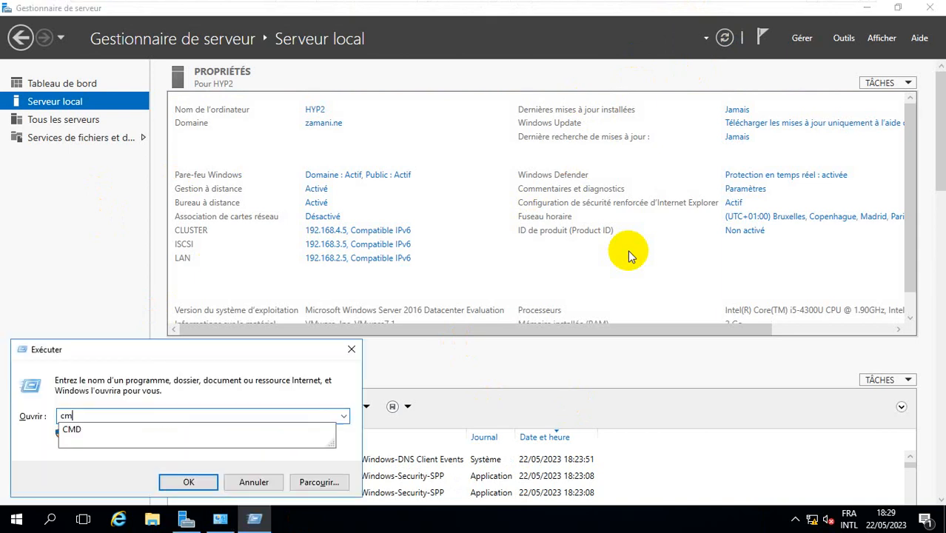
pyautogui.write('d')
pyautogui.press('Return')
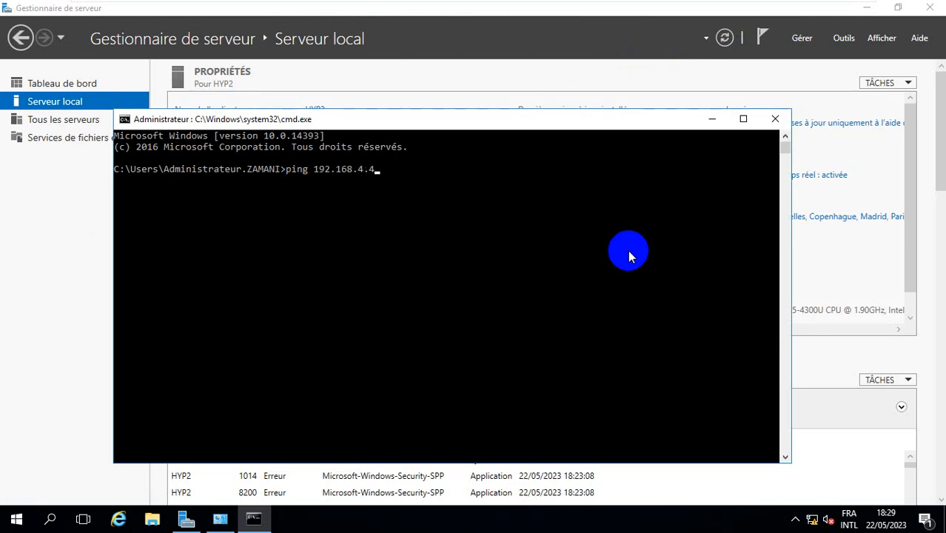
pyautogui.press('Return')
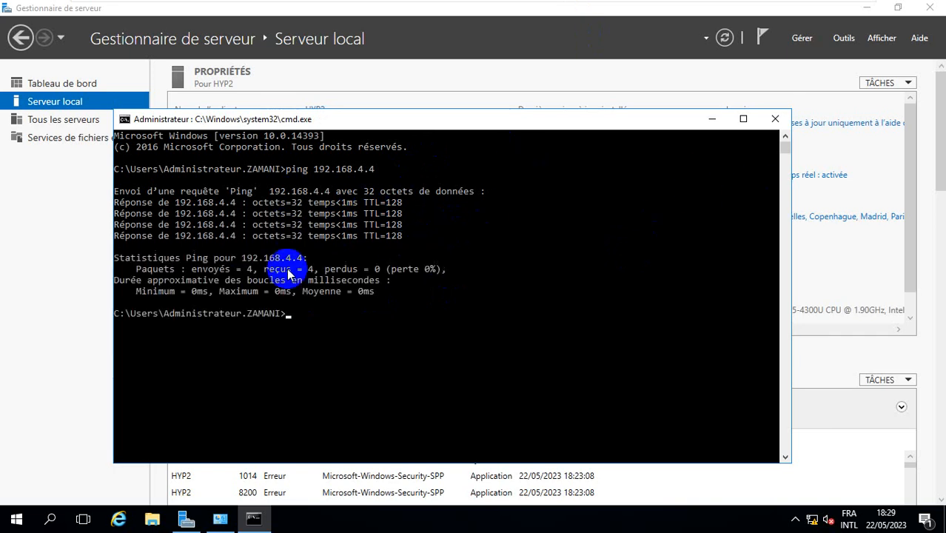
pyautogui.press('Return')
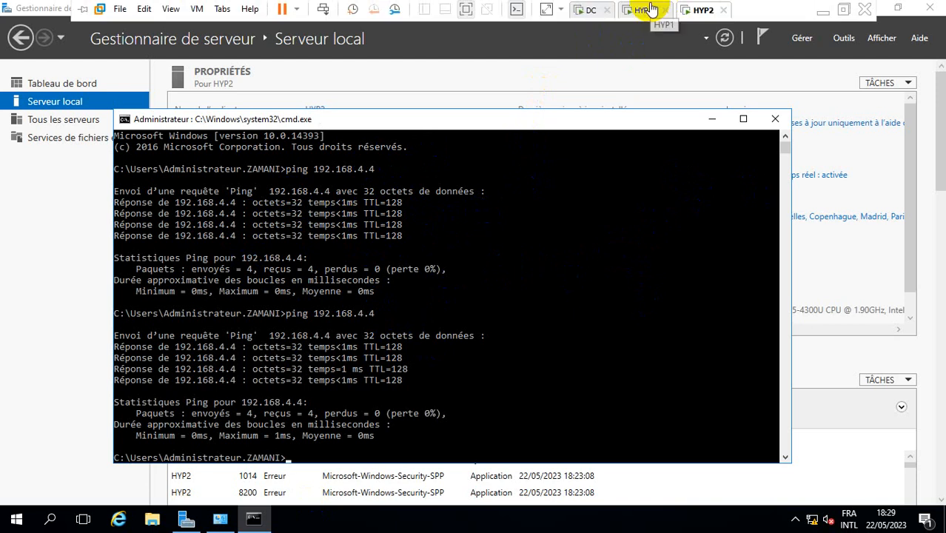
pyautogui.click(649, 9)
pyautogui.click(699, 10)
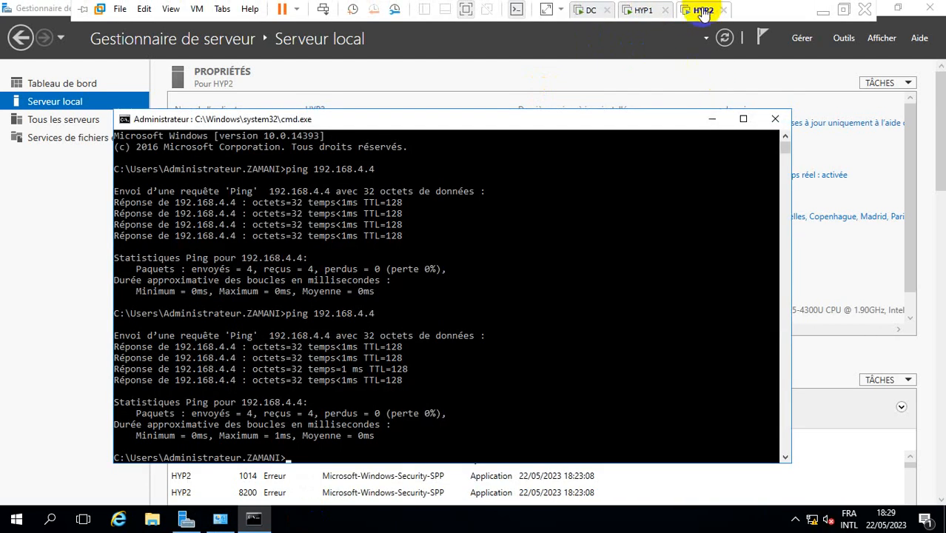
pyautogui.moveTo(676, 8)
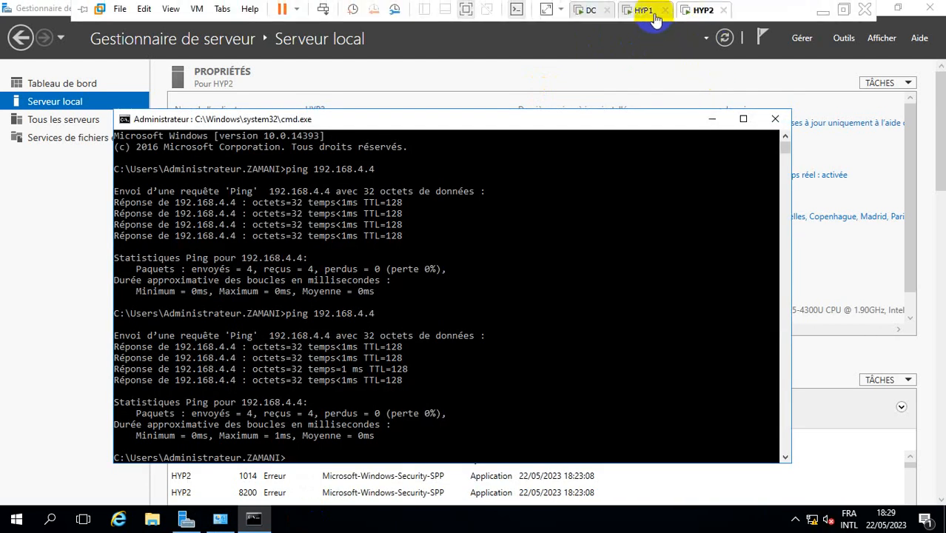
pyautogui.click(644, 10)
pyautogui.click(698, 9)
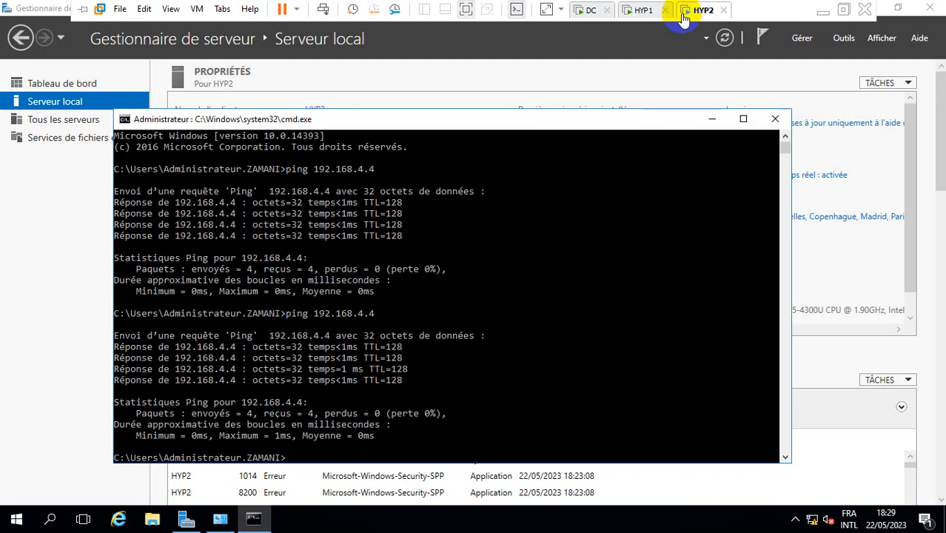
# From HYP1's command prompt, ping 192.168.4.5 after checking the cluster address in HYP2's local server properties.
pyautogui.click(641, 8)
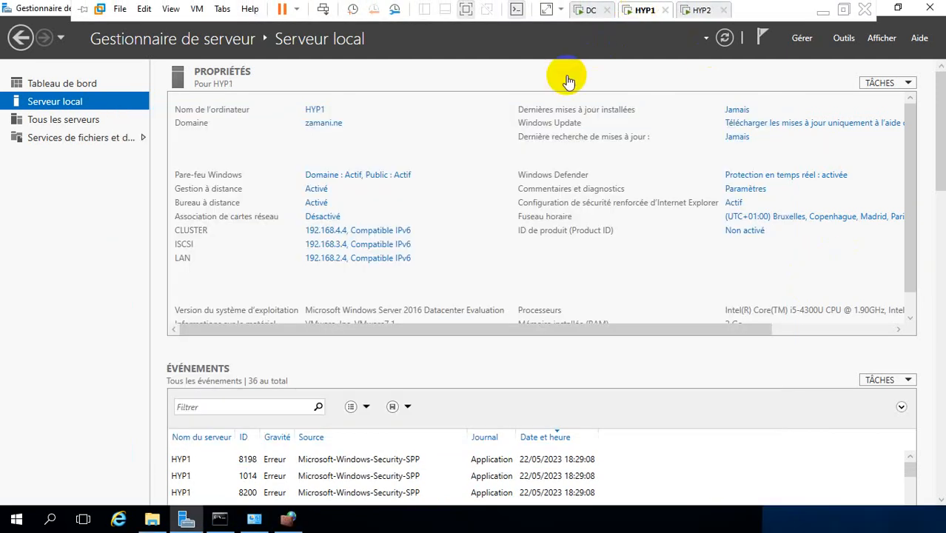
pyautogui.click(221, 520)
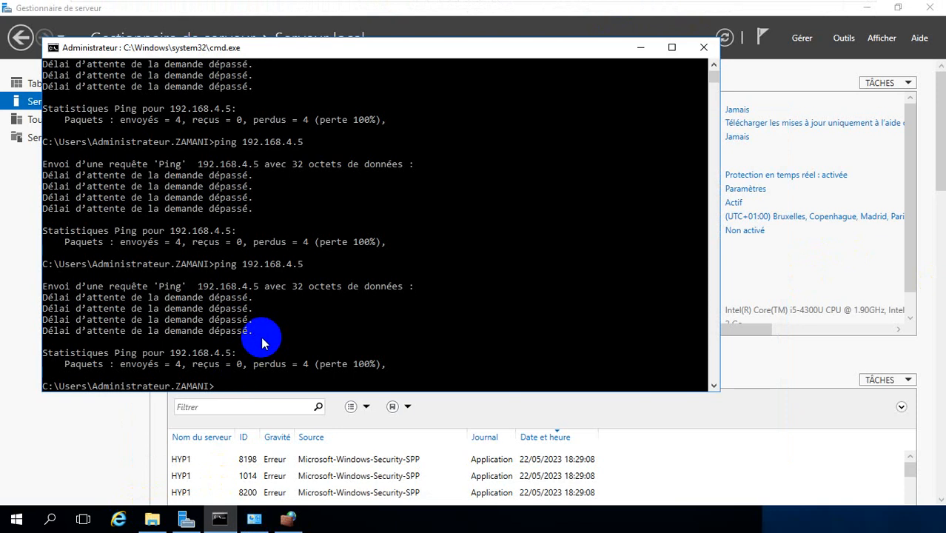
pyautogui.press('Up')
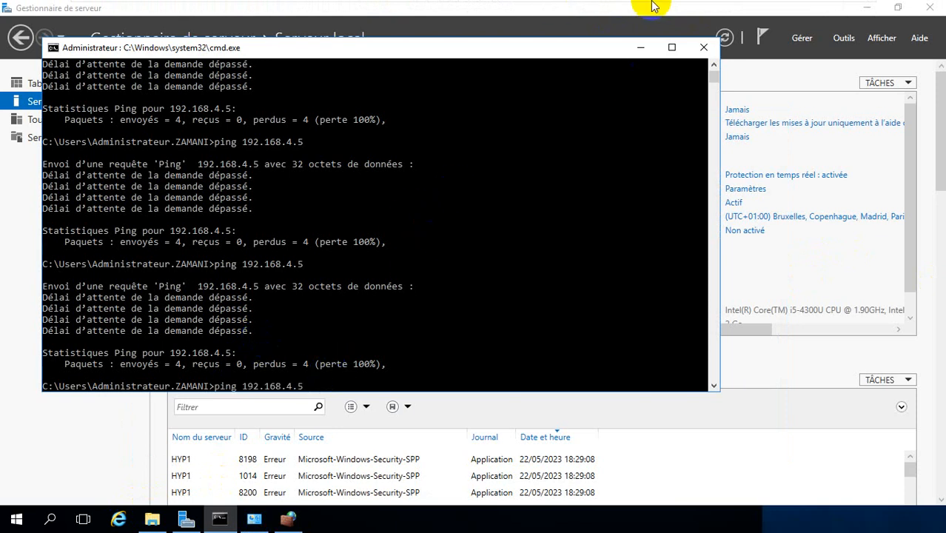
pyautogui.click(706, 10)
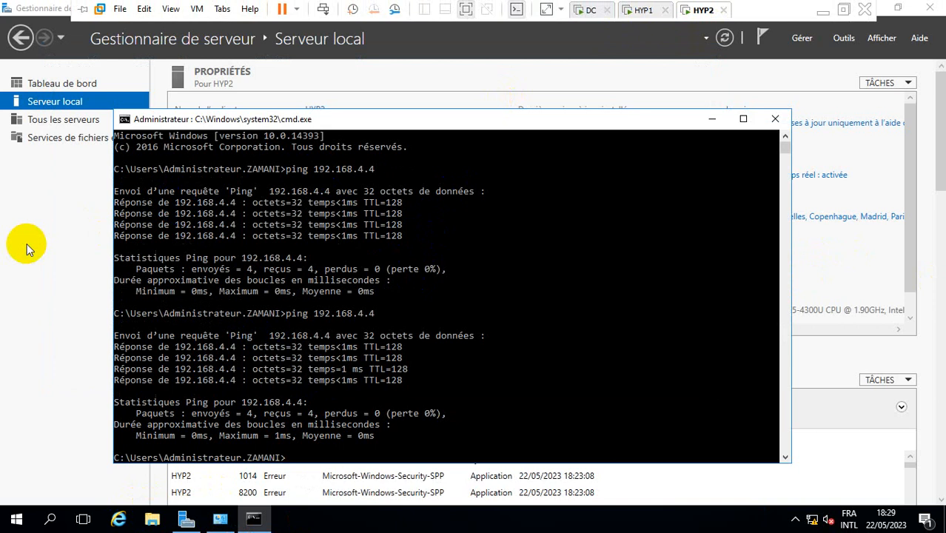
pyautogui.click(712, 119)
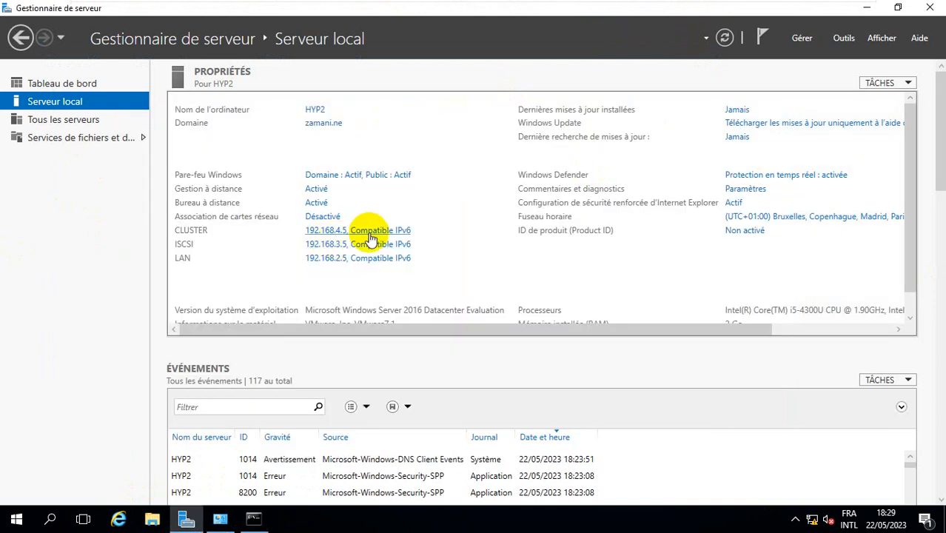
pyautogui.click(649, 8)
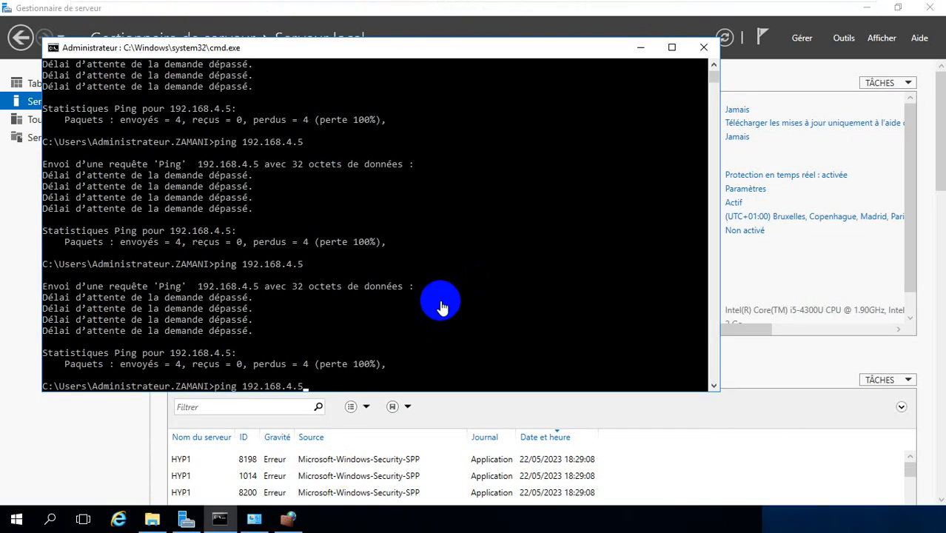
pyautogui.press('Return')
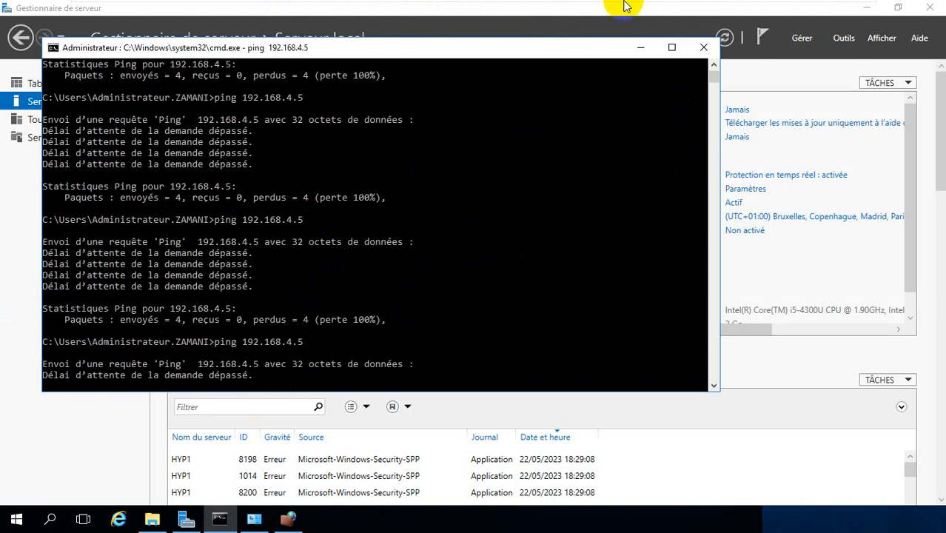
# On HYP2, open the advanced Windows Firewall settings and display the inbound traffic rules in a maximized window.
pyautogui.moveTo(619, 4)
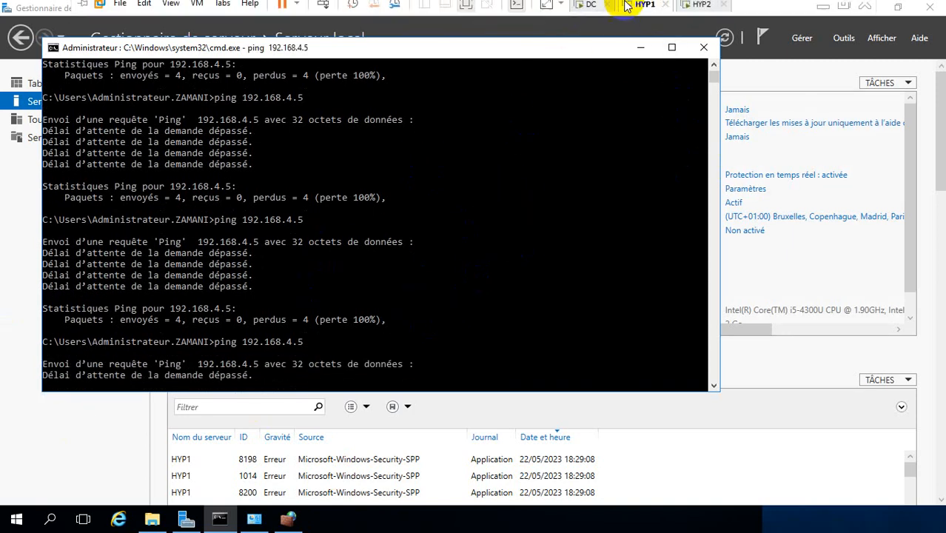
pyautogui.click(701, 9)
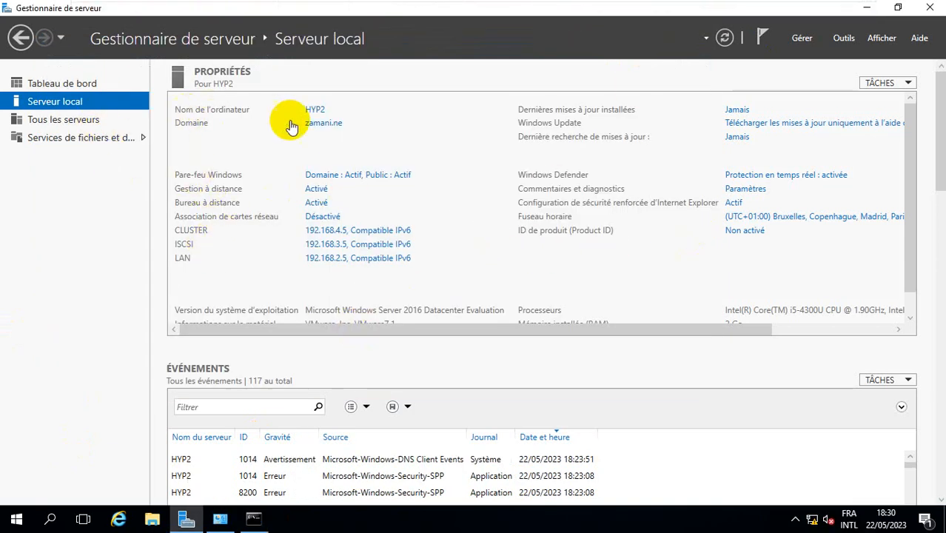
pyautogui.click(350, 178)
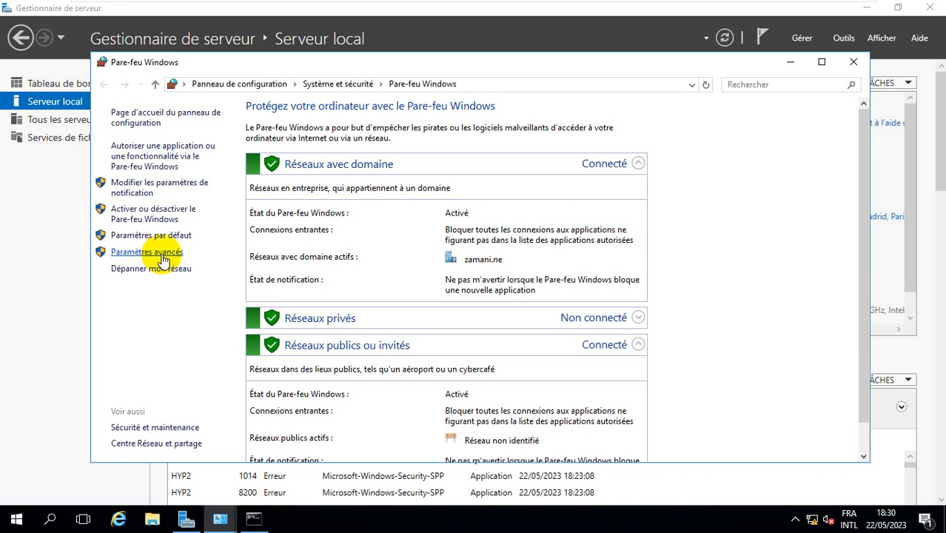
pyautogui.click(161, 255)
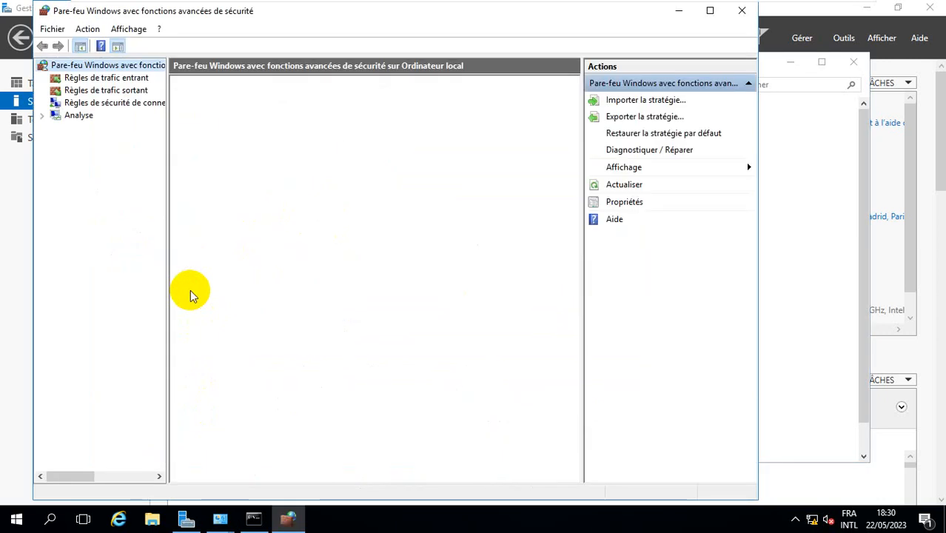
pyautogui.click(145, 79)
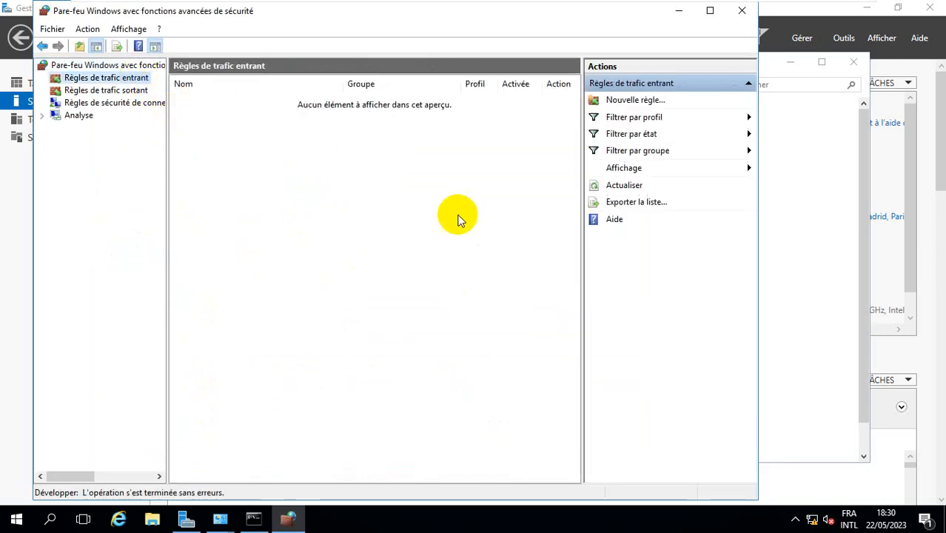
pyautogui.click(709, 10)
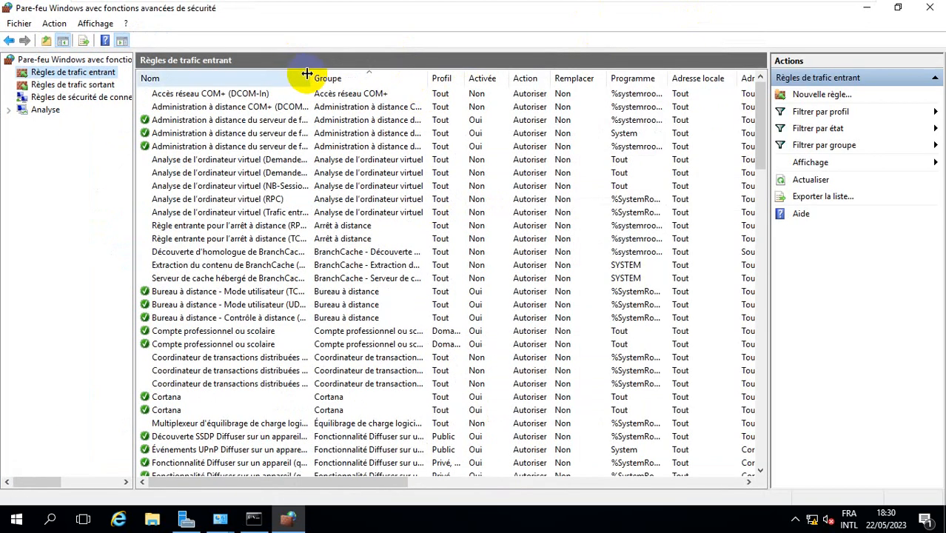
# Widen the rule name column and enable the inbound rule "Analyse de l'ordinateur virtuel (Demande d'écho - Trafic entrant ICMPv4)".
pyautogui.moveTo(306, 74); pyautogui.dragTo(494, 76)
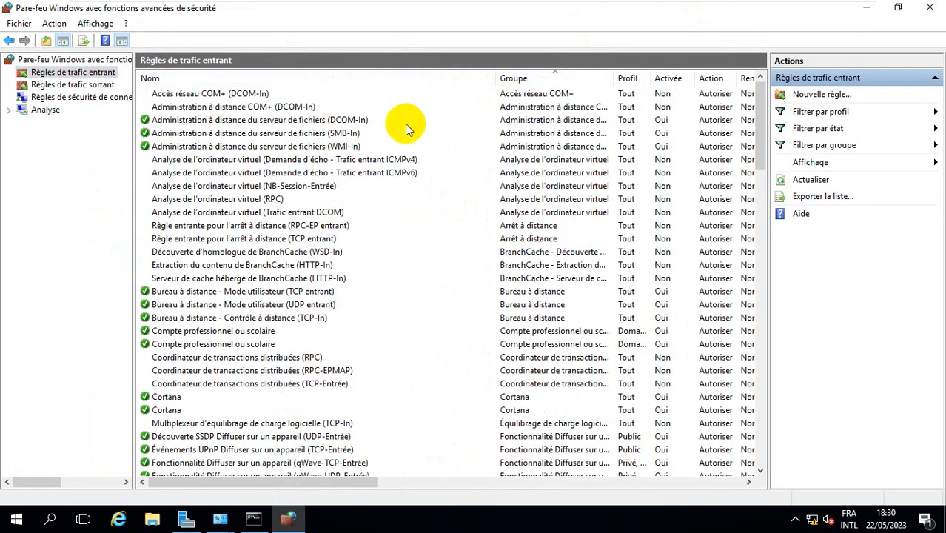
pyautogui.click(337, 159)
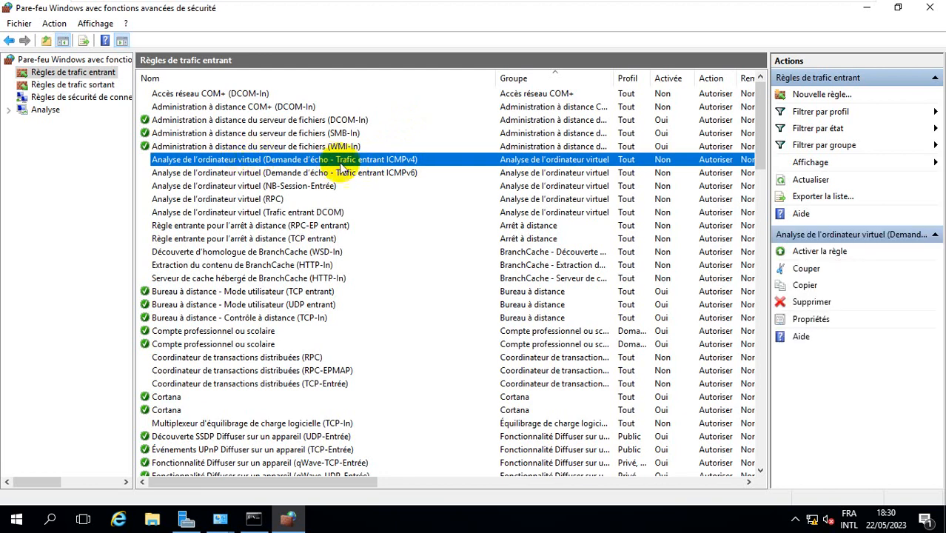
pyautogui.rightClick(404, 163)
pyautogui.click(434, 169)
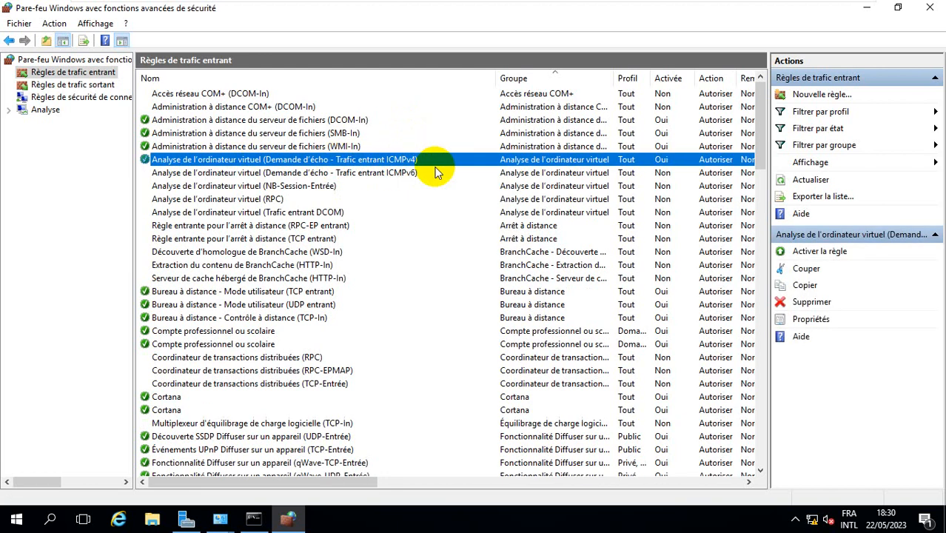
# Switch to HYP1, ping 192.168.4.5 again to test the cluster link to HYP2, and close the command prompt.
pyautogui.moveTo(592, 2)
pyautogui.click(642, 11)
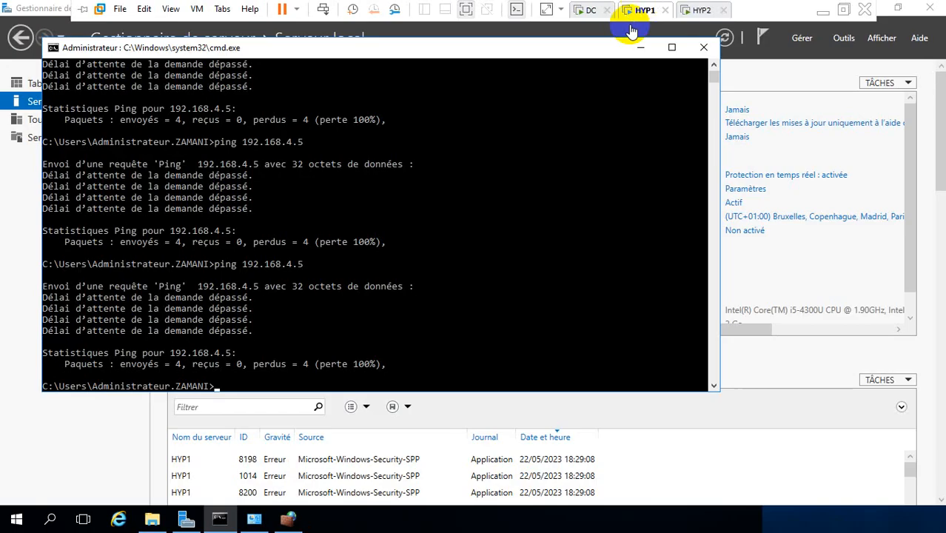
pyautogui.press('Up')
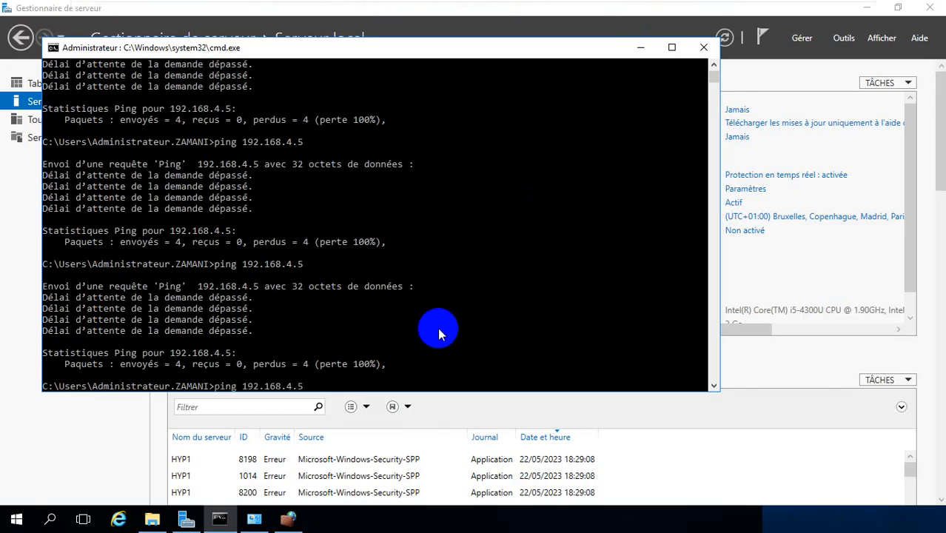
pyautogui.press('Return')
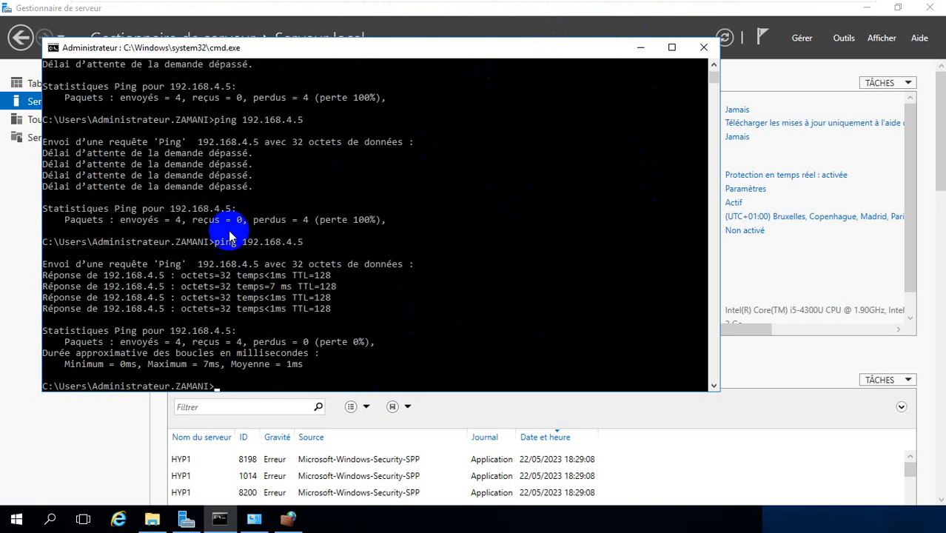
pyautogui.click(703, 47)
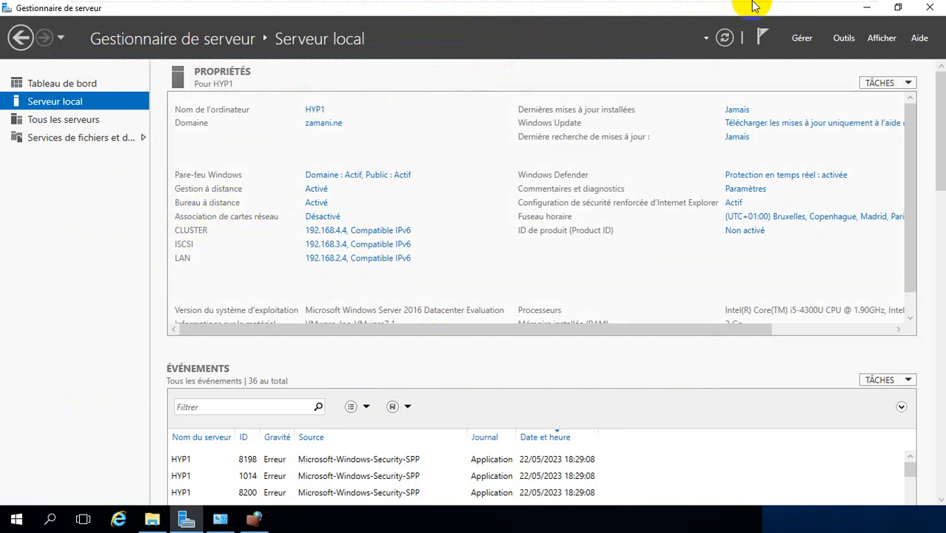
# Return to HYP2 and close both the advanced firewall console and the Windows Firewall window.
pyautogui.moveTo(699, 7)
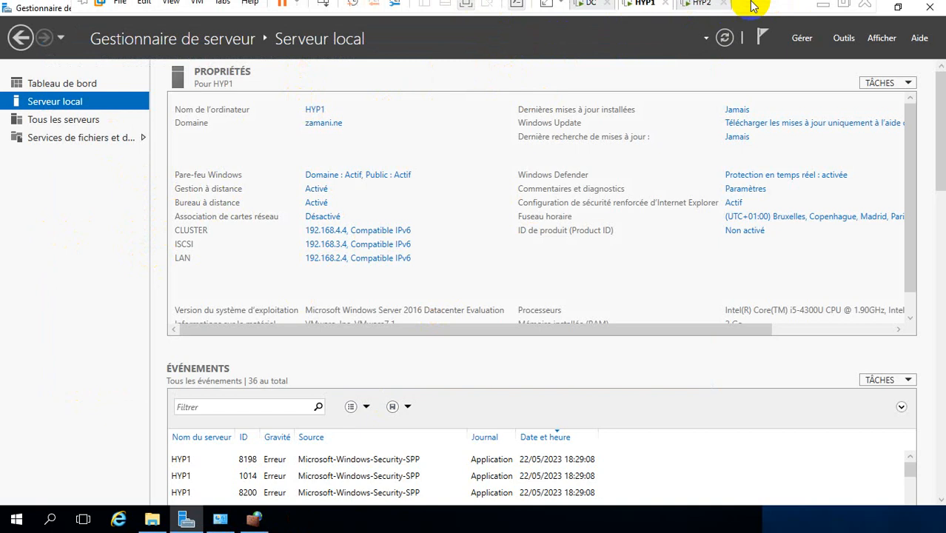
pyautogui.click(699, 9)
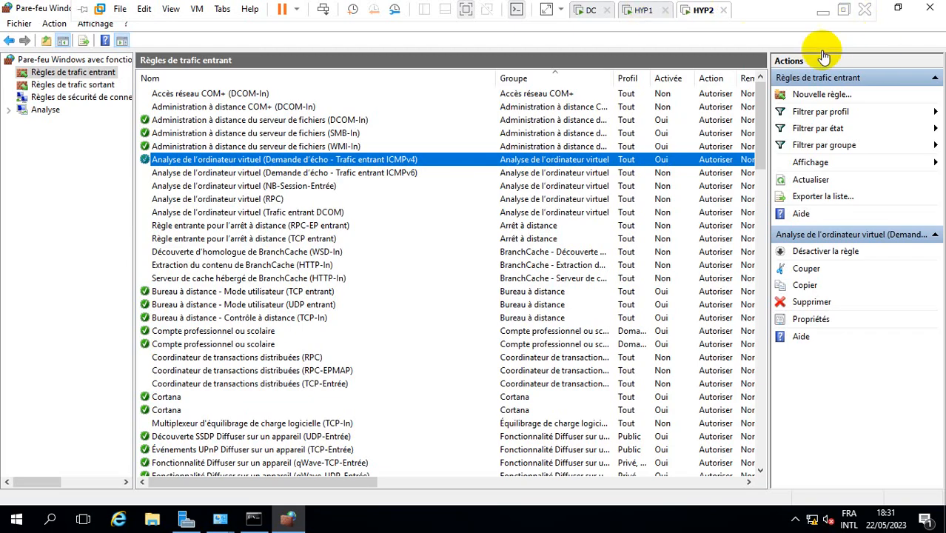
pyautogui.click(922, 11)
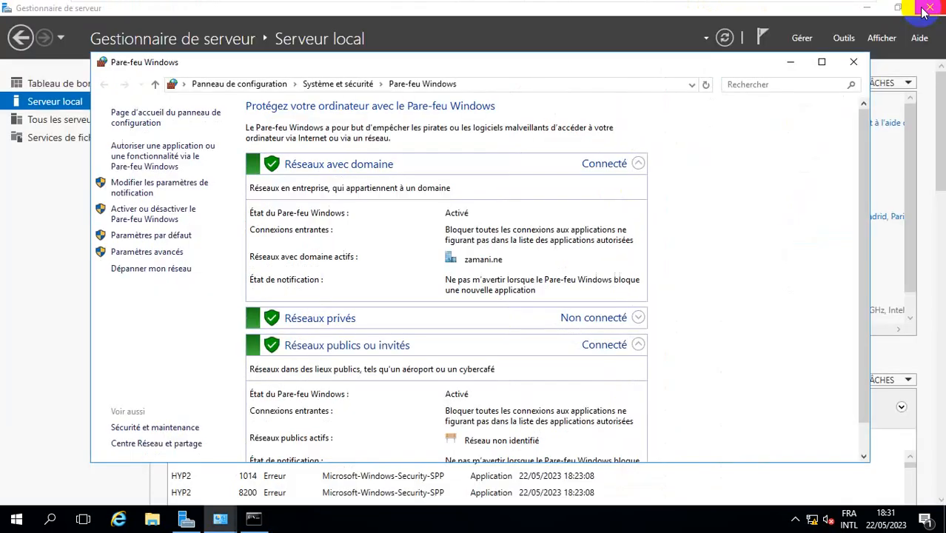
pyautogui.click(857, 66)
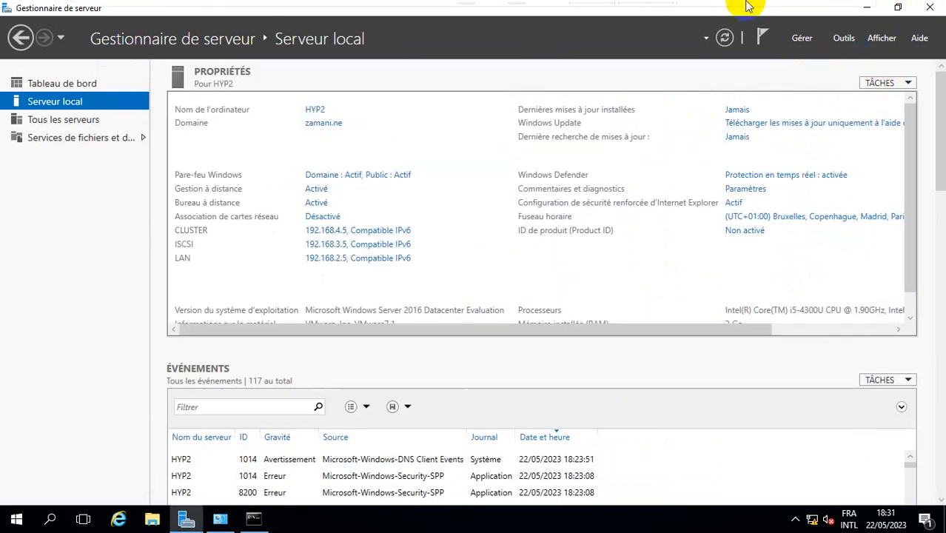
# On HYP1, start adding roles and features with a role-based installation on HYP1.zamani.ne, and proceed to feature selection without choosing any role.
pyautogui.moveTo(744, 9)
pyautogui.click(651, 9)
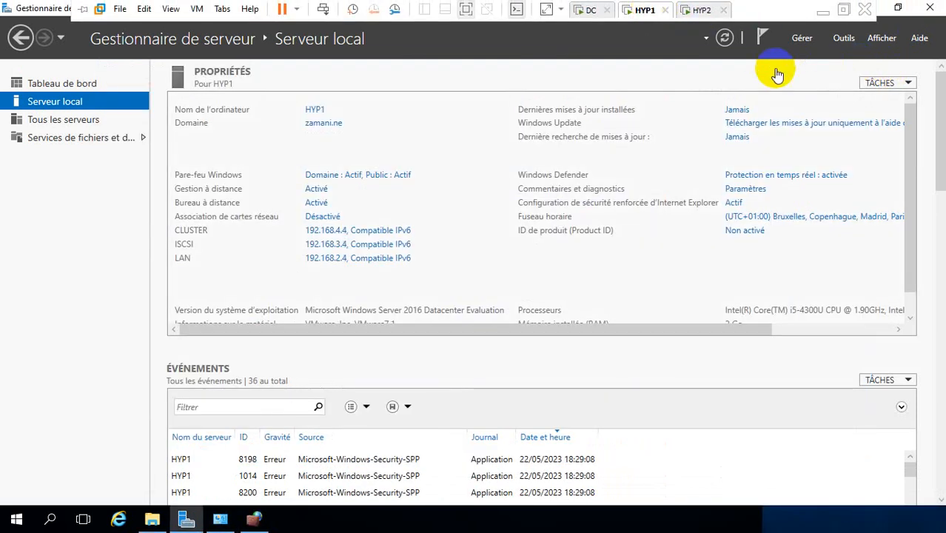
pyautogui.click(801, 39)
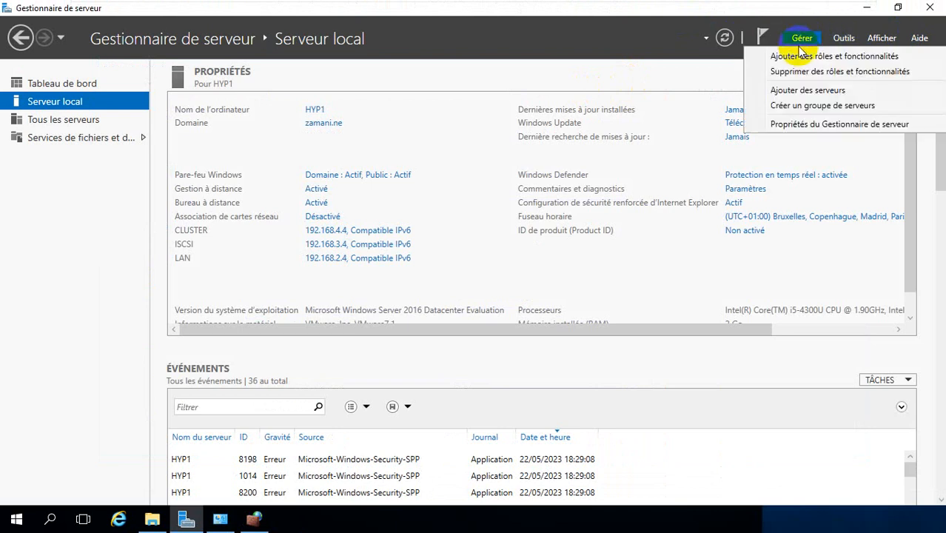
pyautogui.click(801, 56)
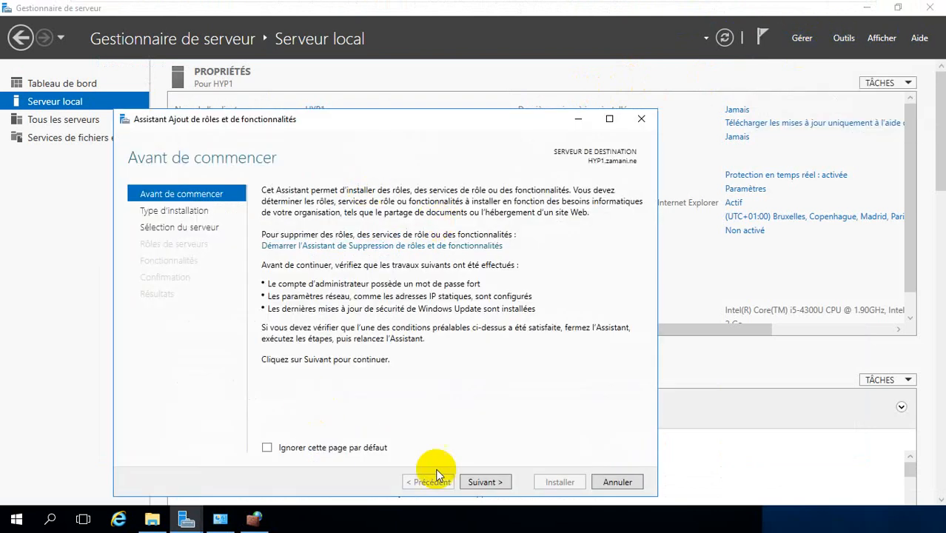
pyautogui.click(481, 485)
pyautogui.click(481, 484)
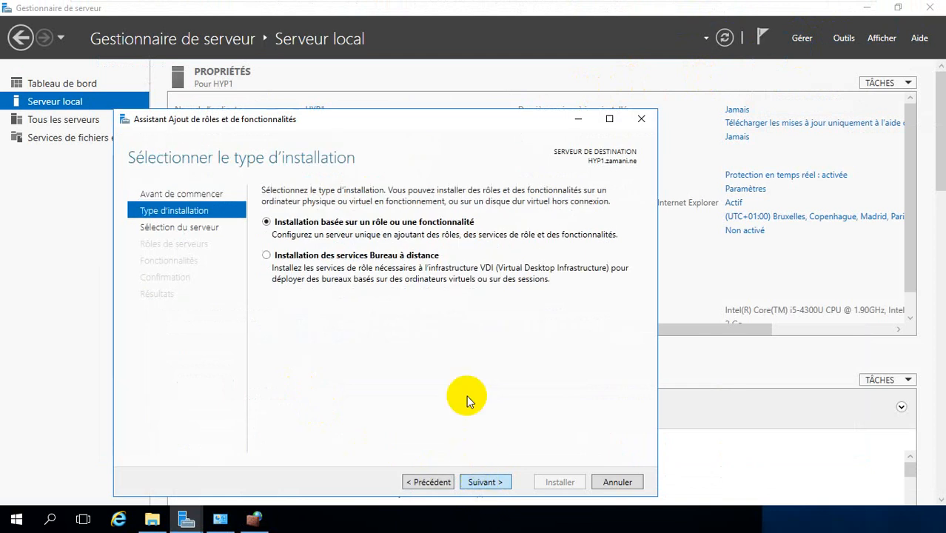
pyautogui.click(497, 483)
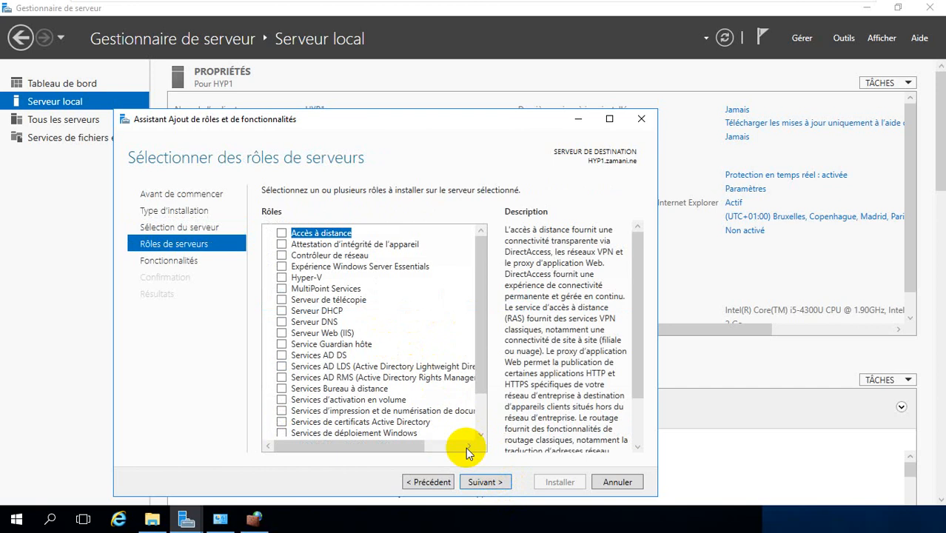
pyautogui.click(484, 481)
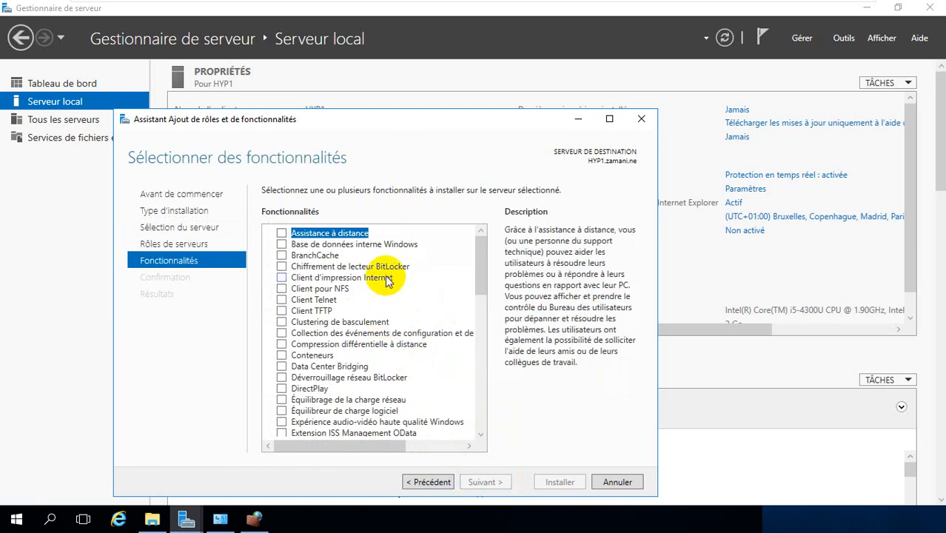
# Select the "Clustering de basculement" feature with its required management tools and install it on HYP1.
pyautogui.scroll(-1, 386, 280)
pyautogui.scroll(1, 387, 280)
pyautogui.click(352, 323)
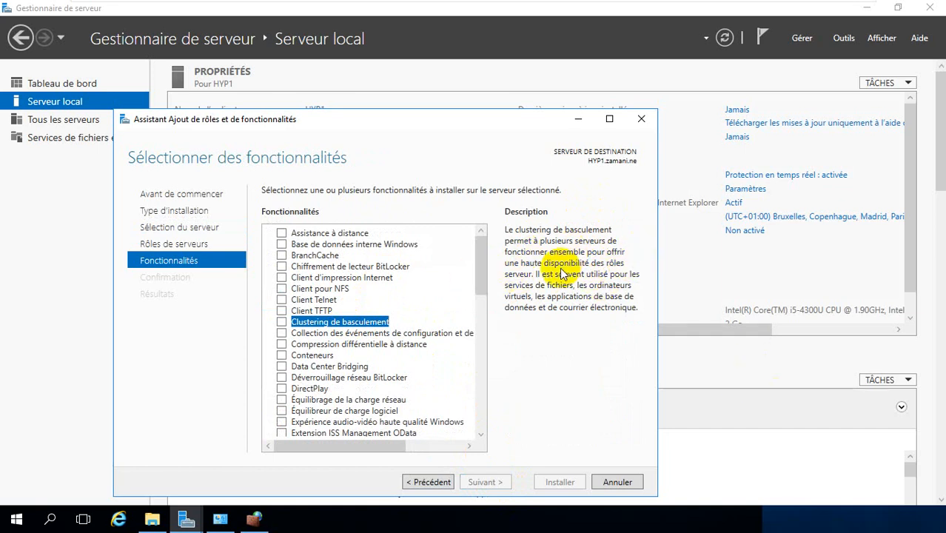
pyautogui.click(284, 323)
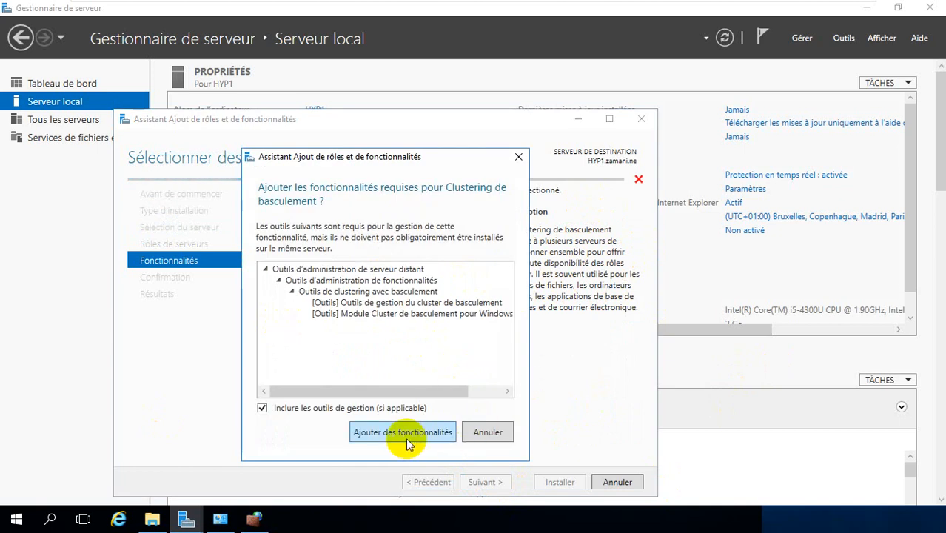
pyautogui.click(408, 435)
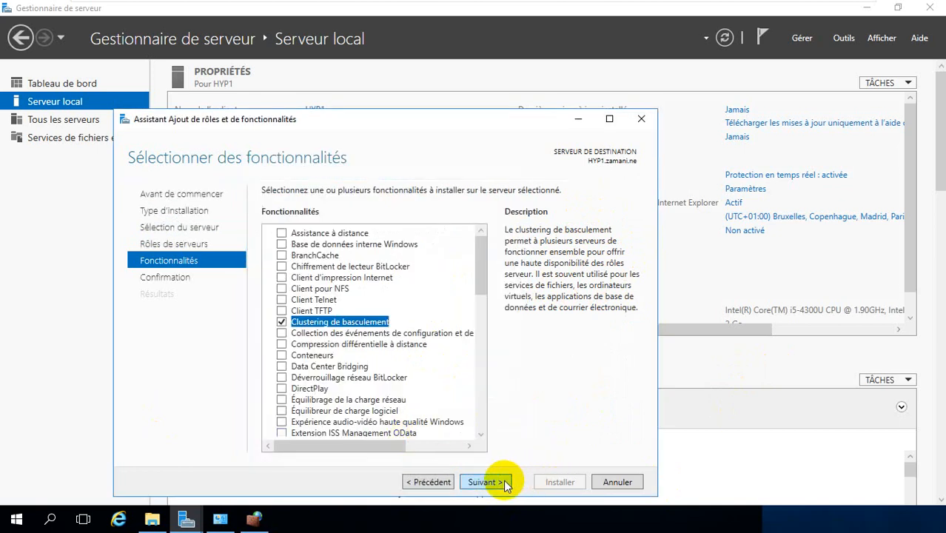
pyautogui.click(503, 479)
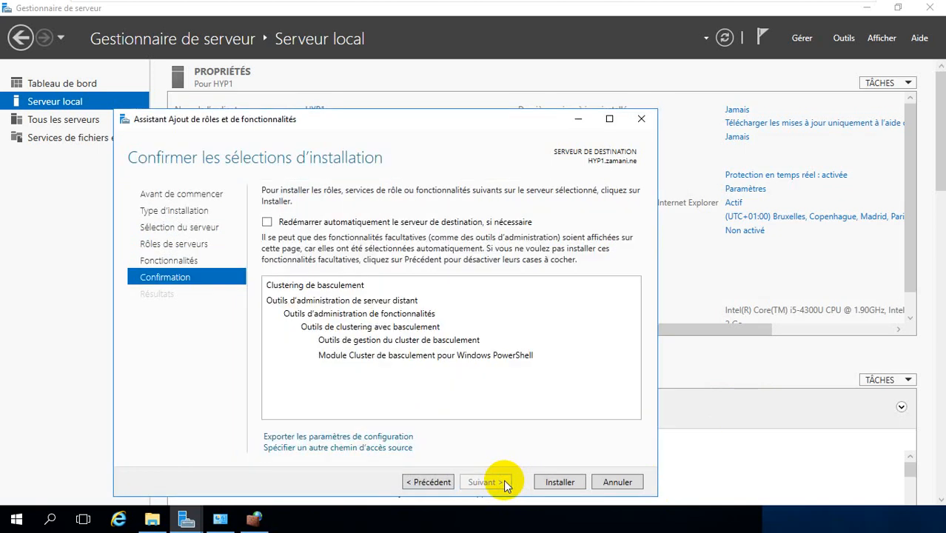
pyautogui.click(556, 482)
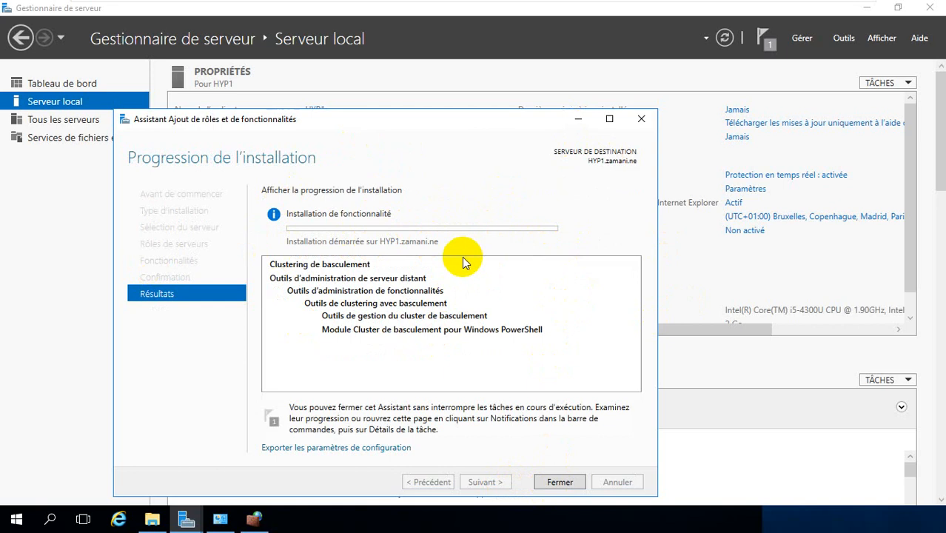
# Switch to HYP2, start a role-based installation on HYP2.zamani.ne, and proceed to feature selection without choosing any role.
pyautogui.moveTo(622, 3)
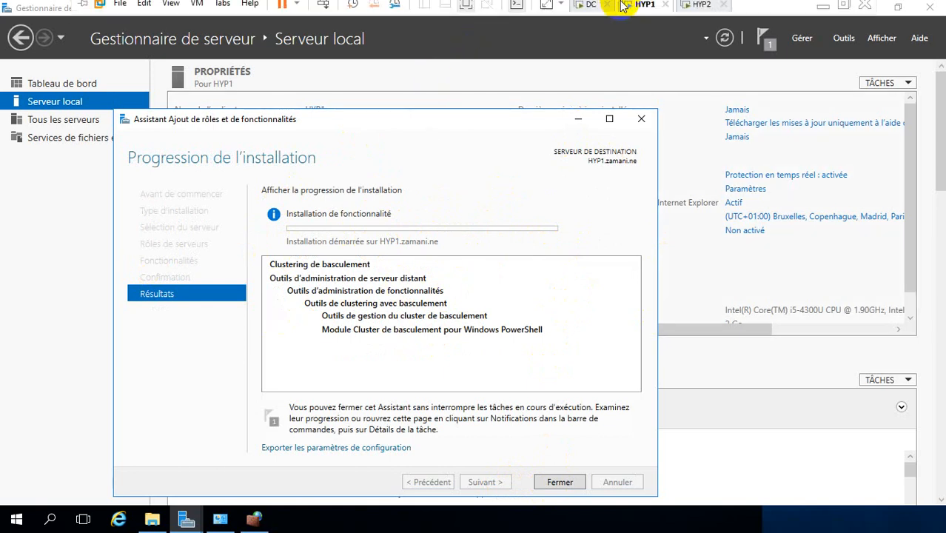
pyautogui.click(703, 11)
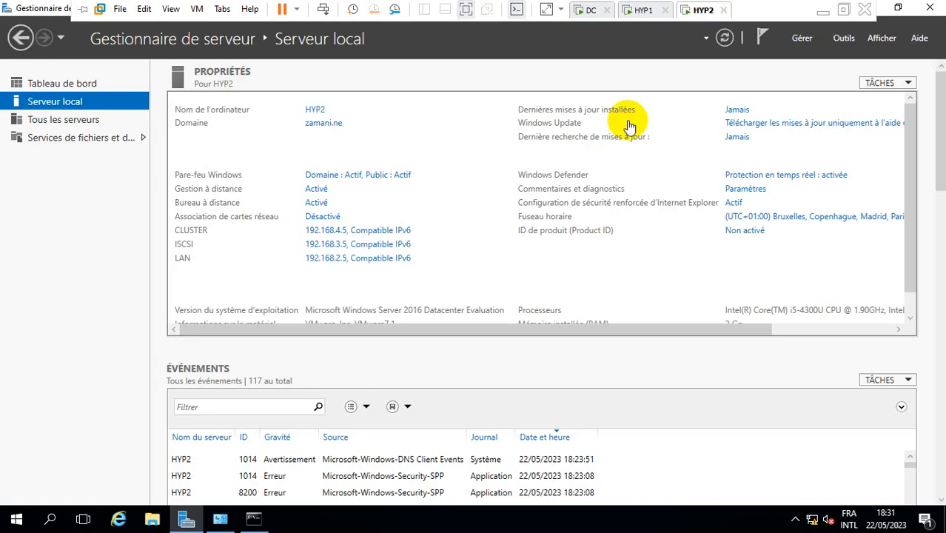
pyautogui.click(807, 47)
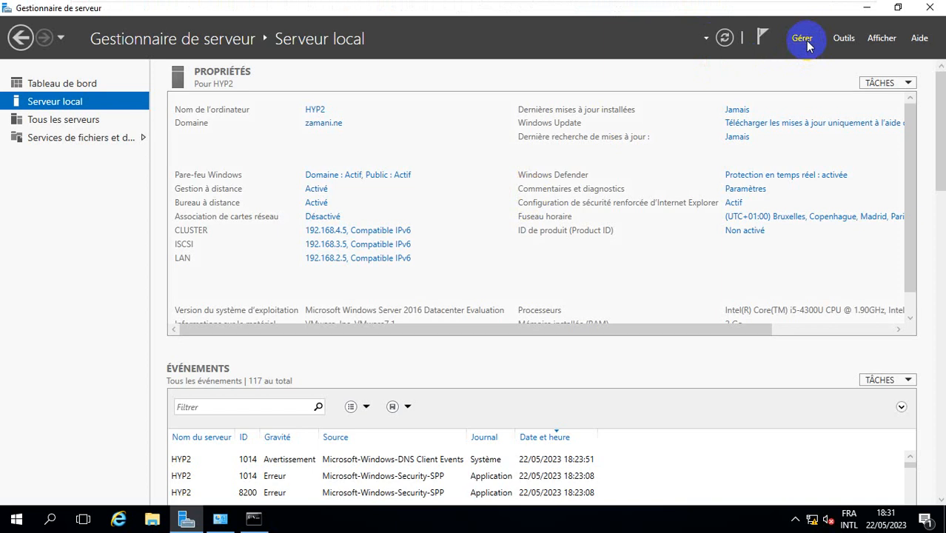
pyautogui.click(802, 53)
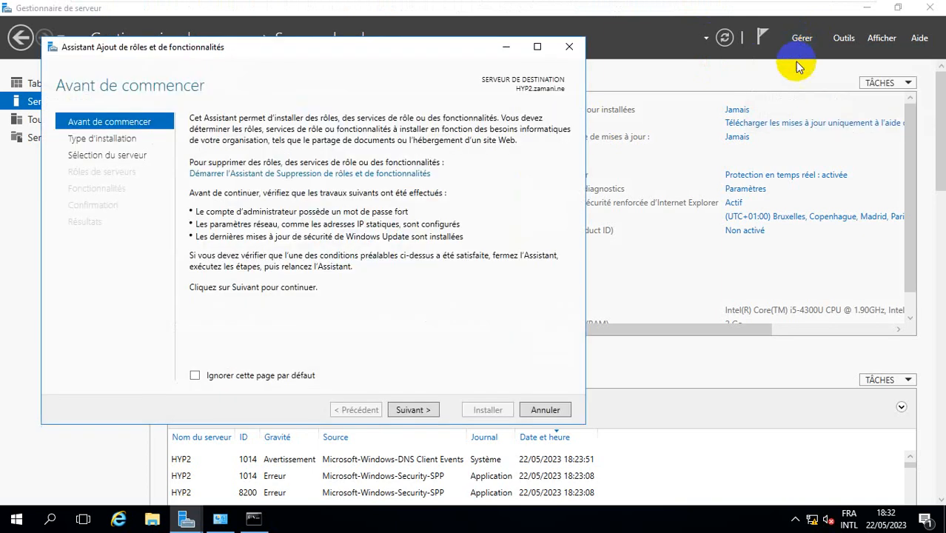
pyautogui.click(413, 410)
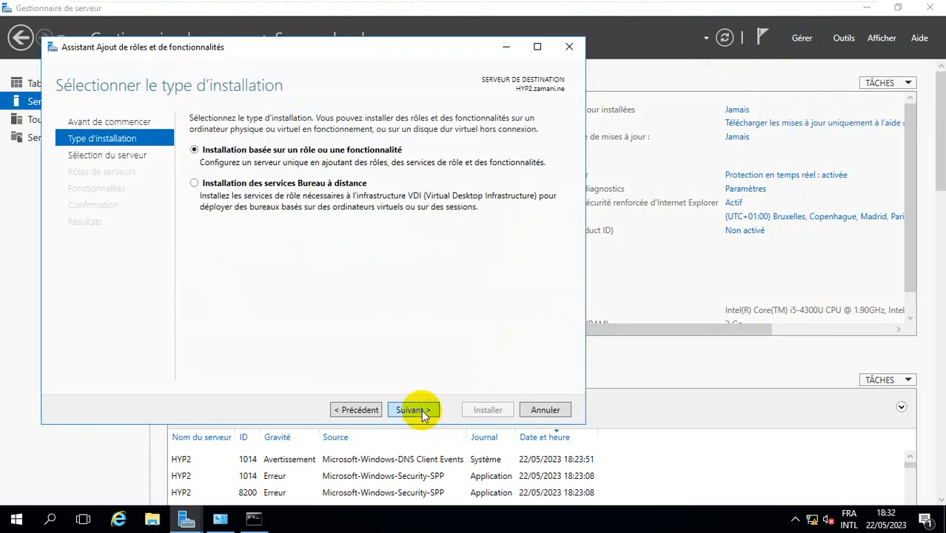
pyautogui.click(413, 409)
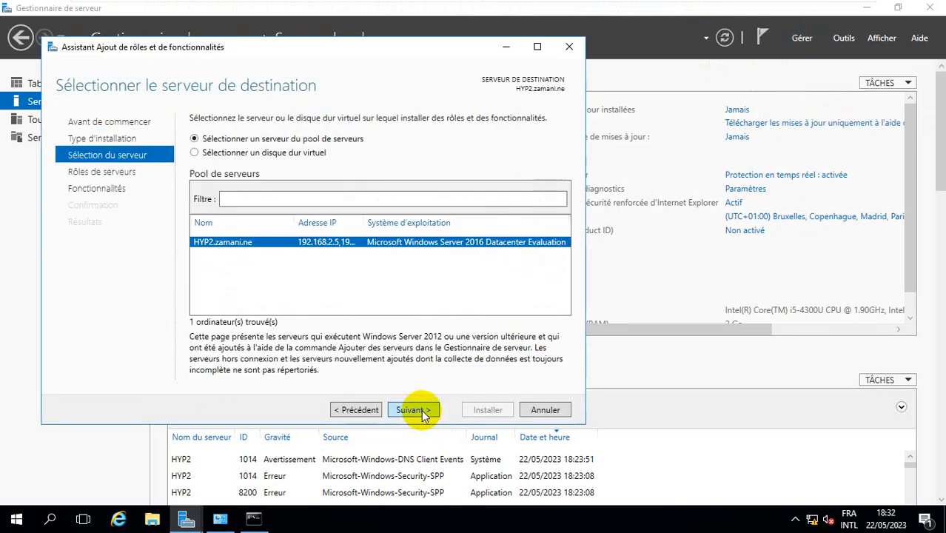
pyautogui.click(421, 412)
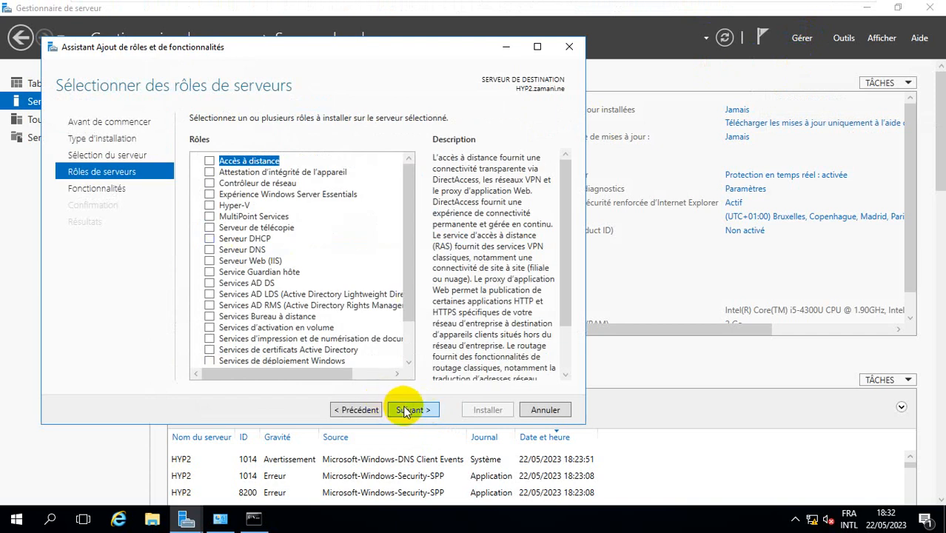
pyautogui.click(407, 411)
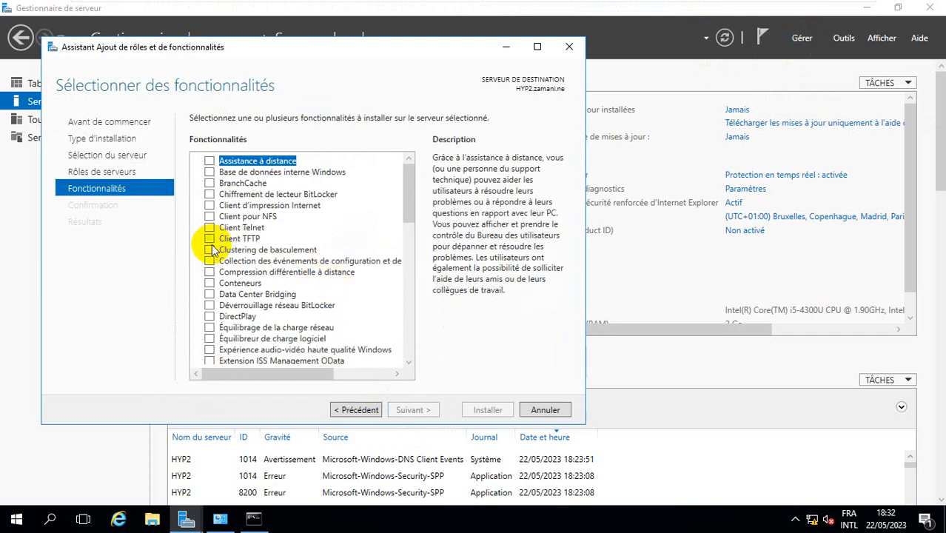
# Add "Clustering de basculement" with its required management tools and start the installation on HYP2.
pyautogui.click(210, 250)
pyautogui.click(350, 358)
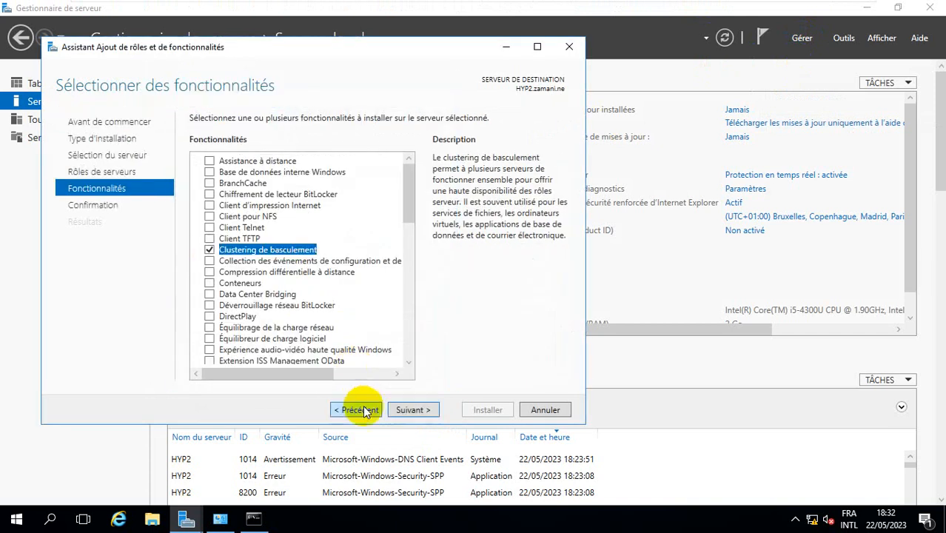
pyautogui.click(407, 411)
pyautogui.click(469, 409)
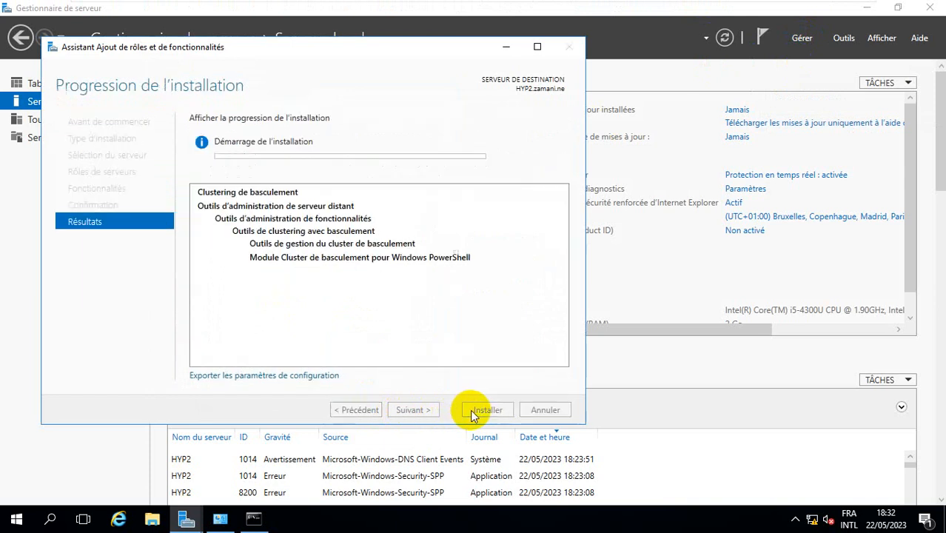
# Check the installation on HYP1, switch to the DC machine and unlock its administrator session with the account password.
pyautogui.moveTo(703, 9)
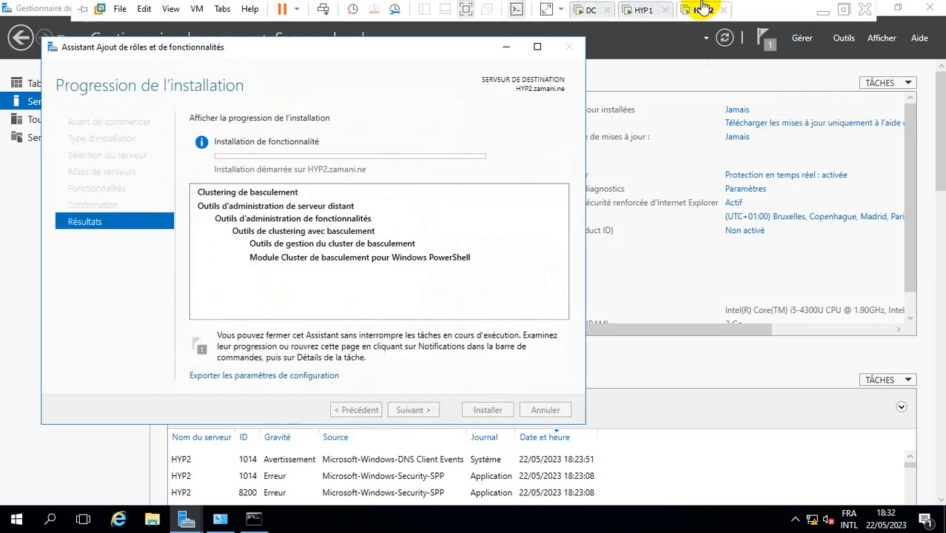
pyautogui.click(640, 9)
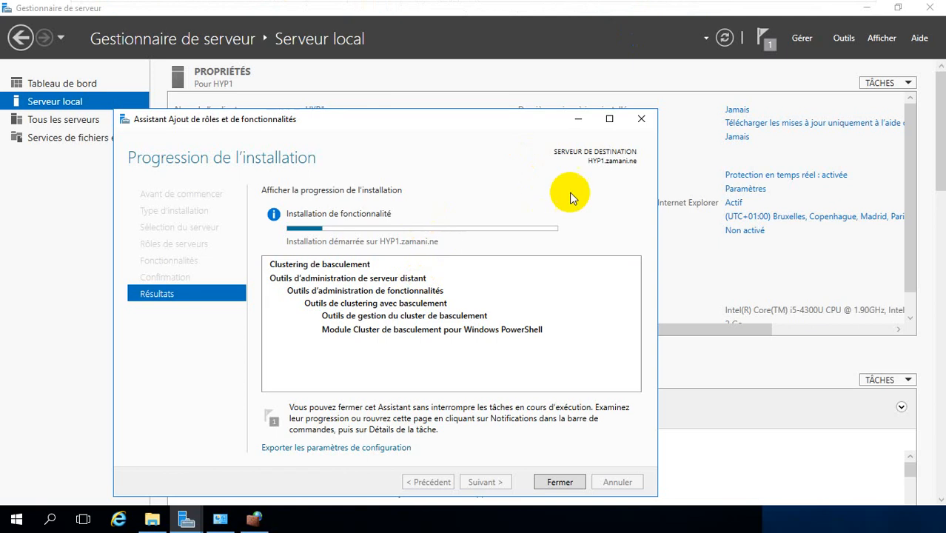
pyautogui.moveTo(640, 6)
pyautogui.click(592, 9)
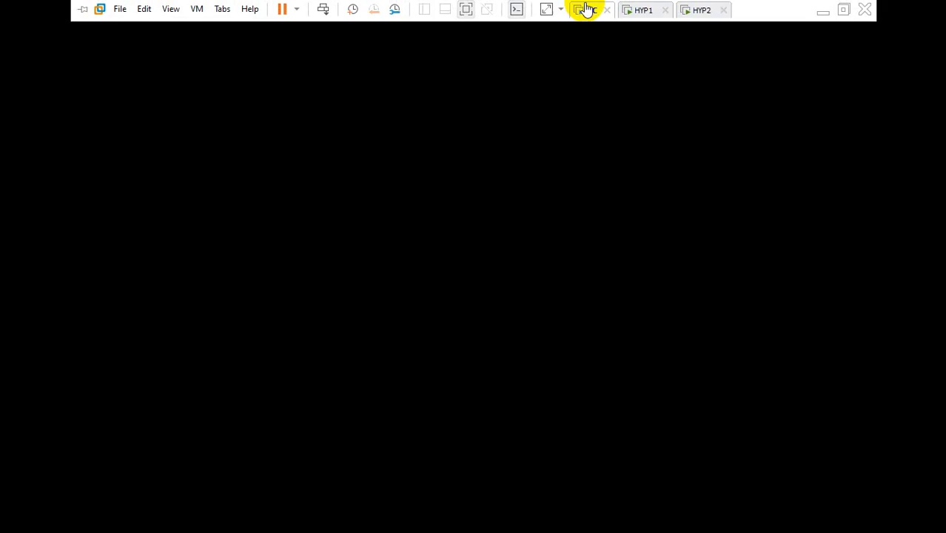
pyautogui.click(535, 215)
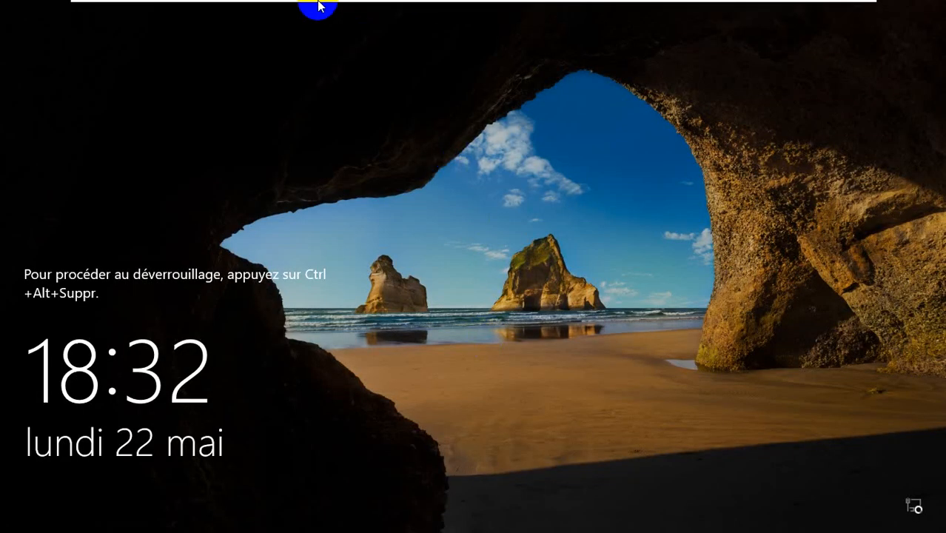
pyautogui.click(323, 9)
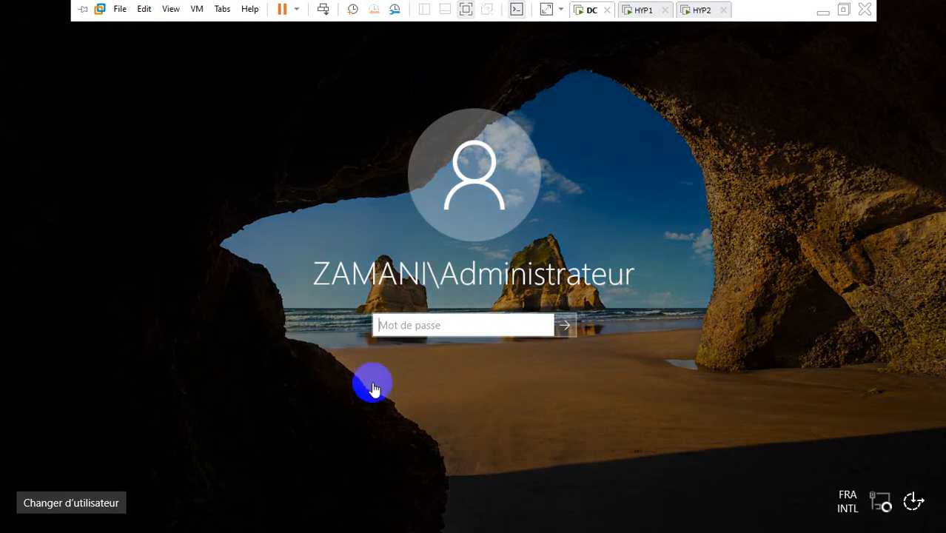
pyautogui.click(437, 324)
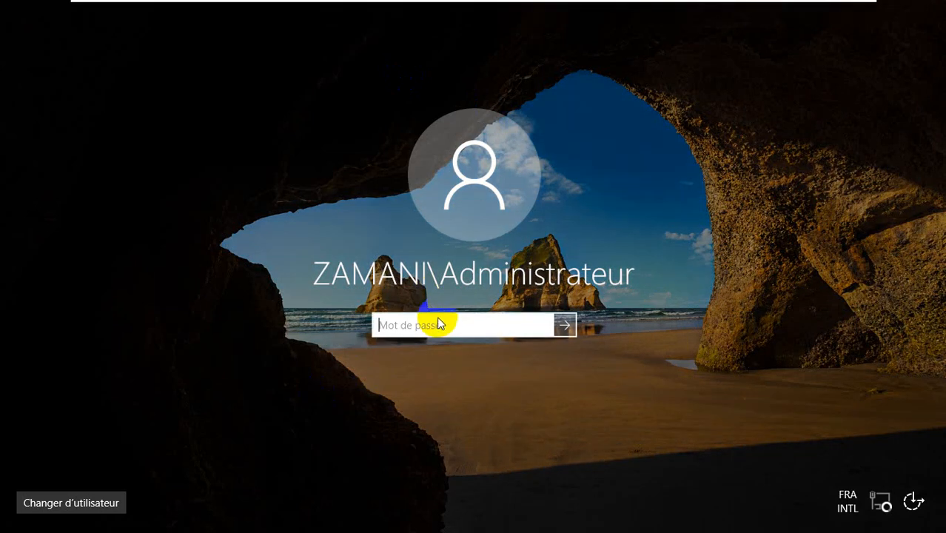
pyautogui.write('*********')
pyautogui.press('Return')
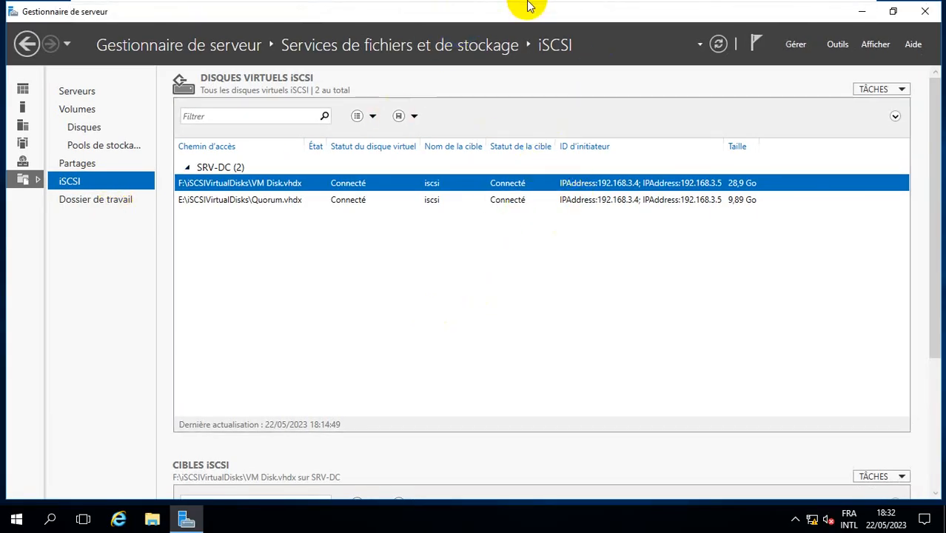
# Display the local server properties of SRV-DC.
pyautogui.moveTo(522, 7)
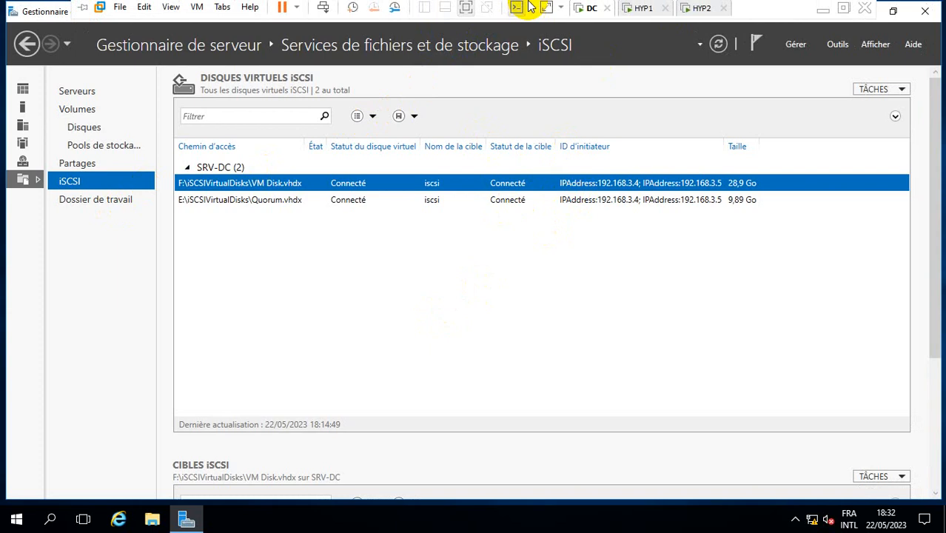
pyautogui.click(21, 110)
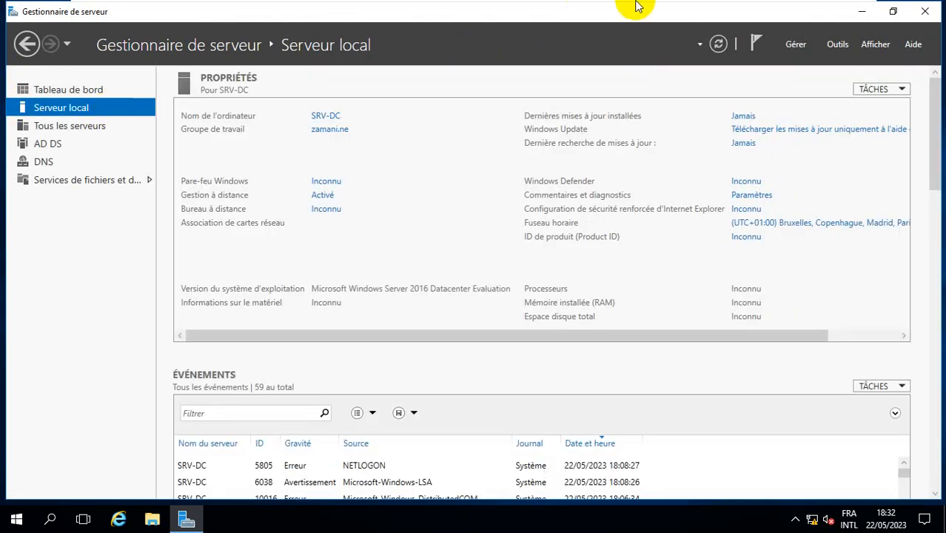
pyautogui.moveTo(703, 6)
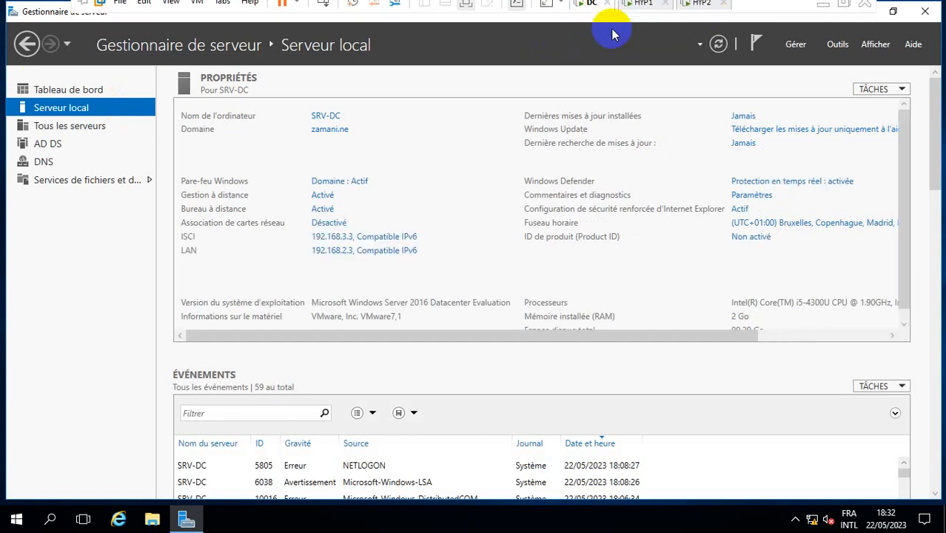
pyautogui.moveTo(651, 2)
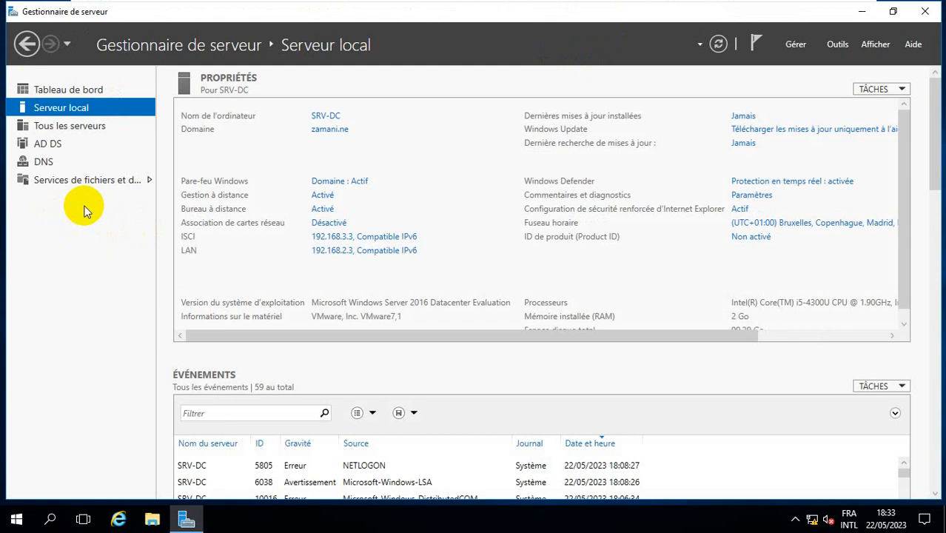
pyautogui.moveTo(753, 3)
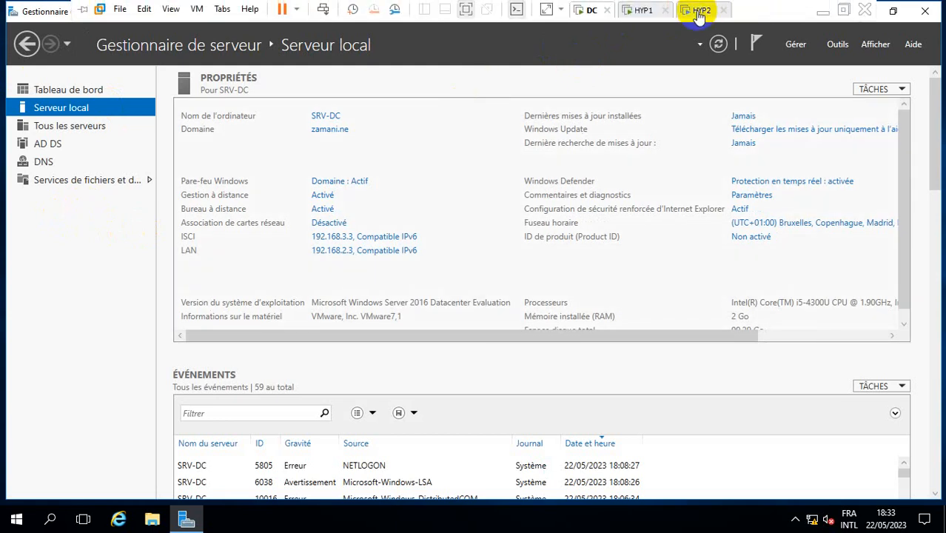
# Check the failover clustering installation progress on HYP1 and HYP2, and return to the DC machine.
pyautogui.click(638, 10)
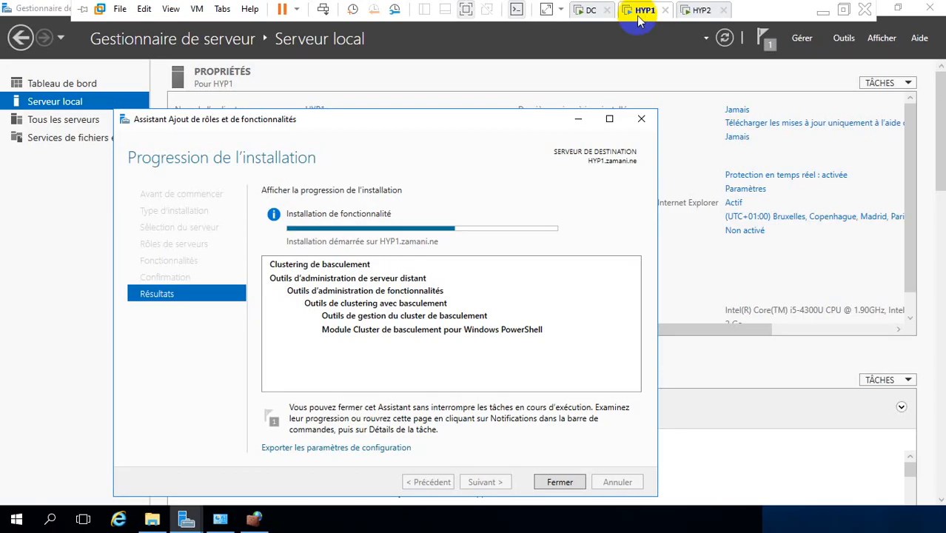
pyautogui.click(694, 9)
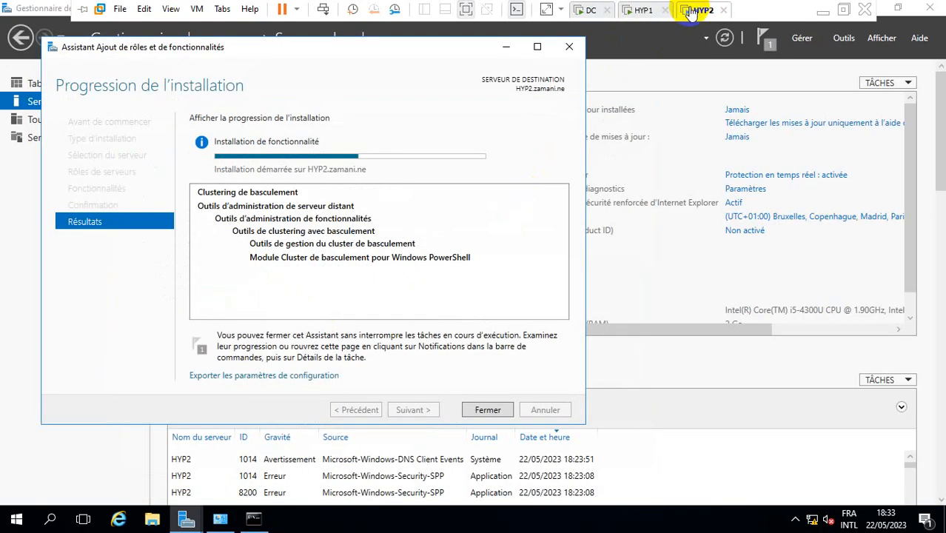
pyautogui.click(592, 9)
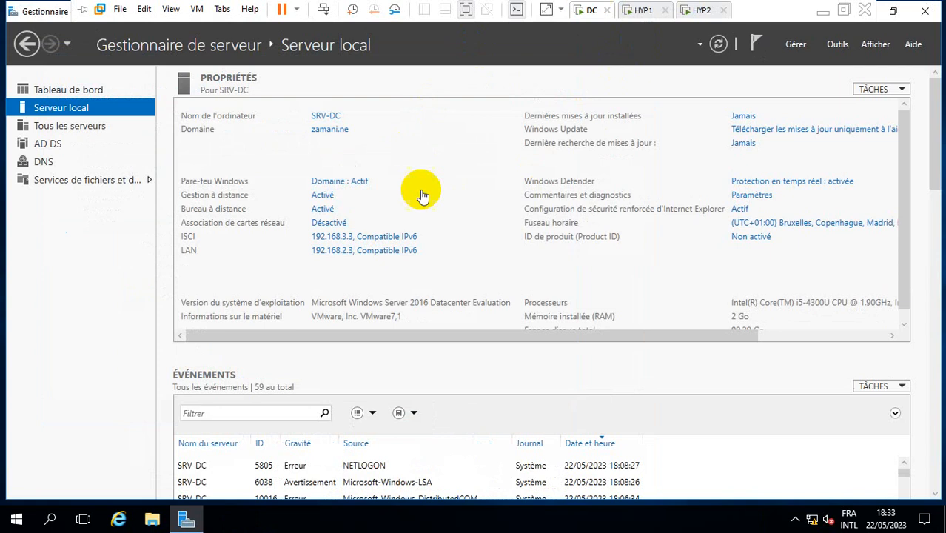
# Start adding roles and features on SRV-DC.zamani.ne with the role-based or feature-based installation type.
pyautogui.click(789, 46)
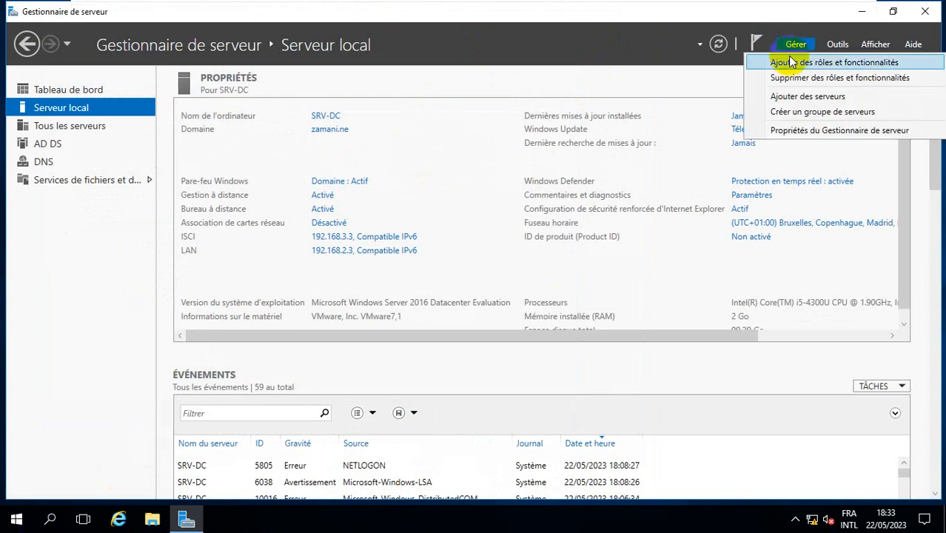
pyautogui.click(790, 62)
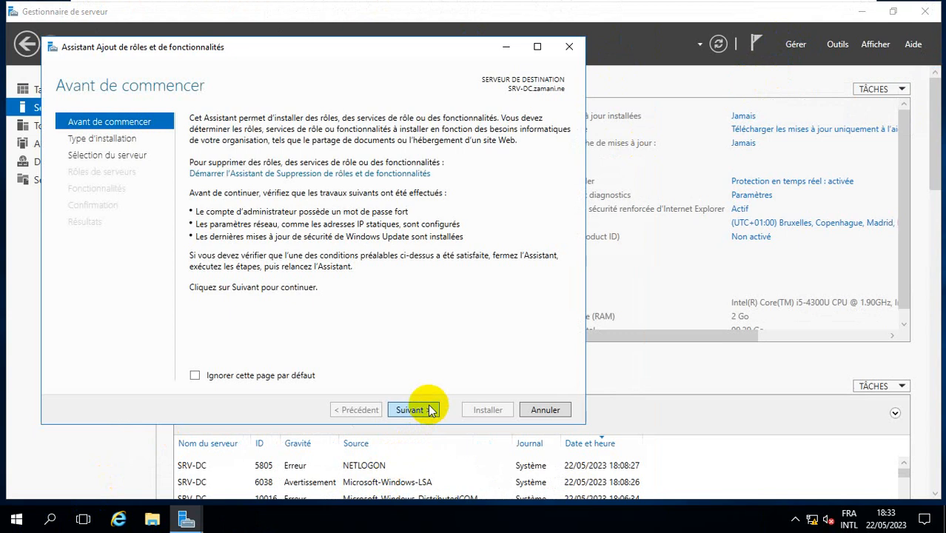
pyautogui.click(431, 410)
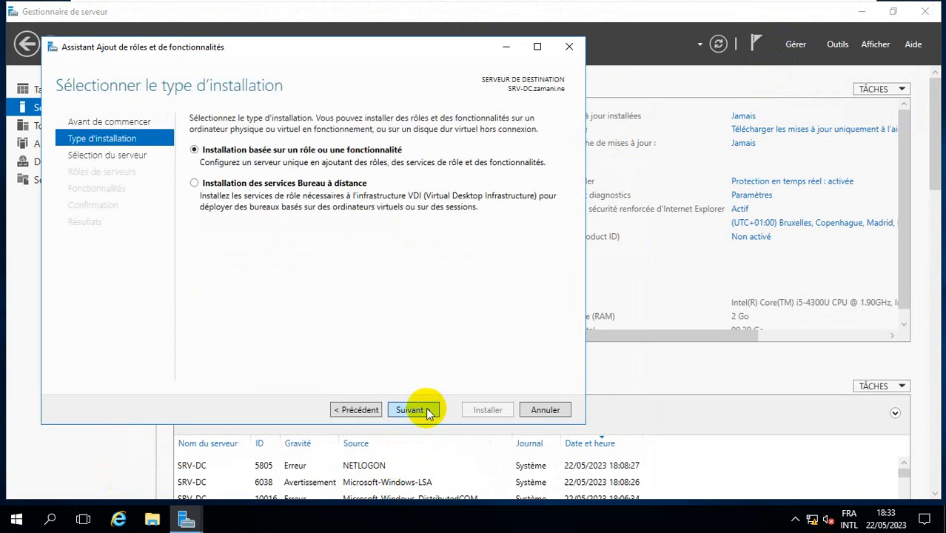
pyautogui.click(416, 410)
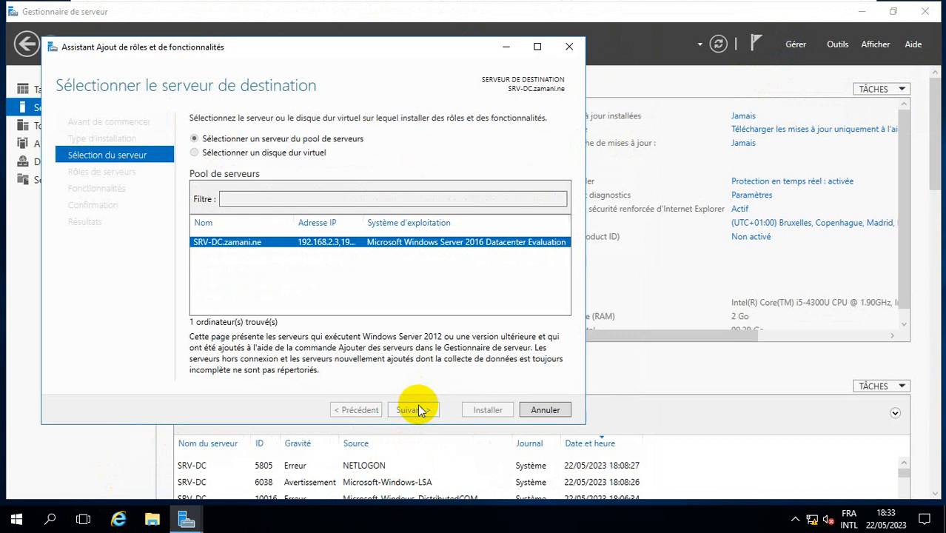
pyautogui.click(417, 409)
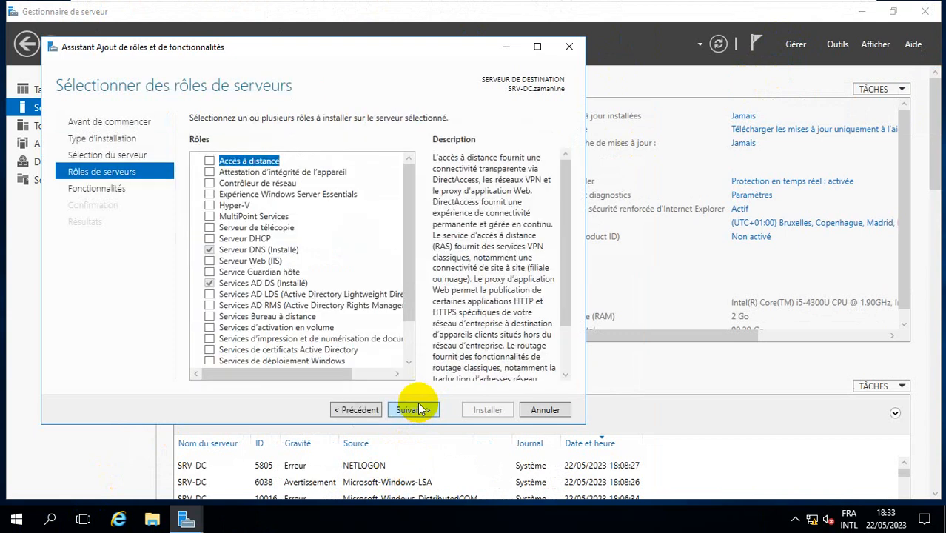
# Review the role services under "Services de fichiers et iSCSI" and continue to the feature selection without adding a role.
pyautogui.scroll(-2, 334, 326)
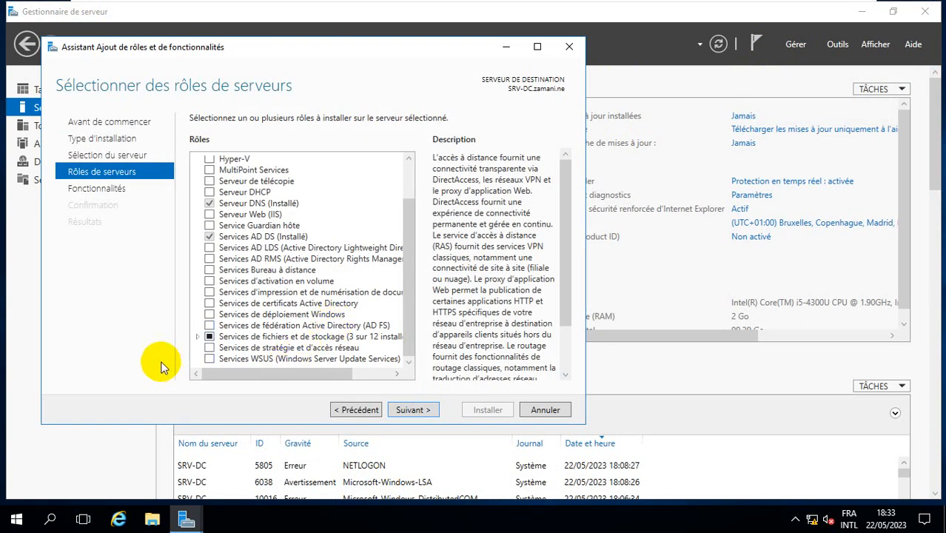
pyautogui.click(197, 336)
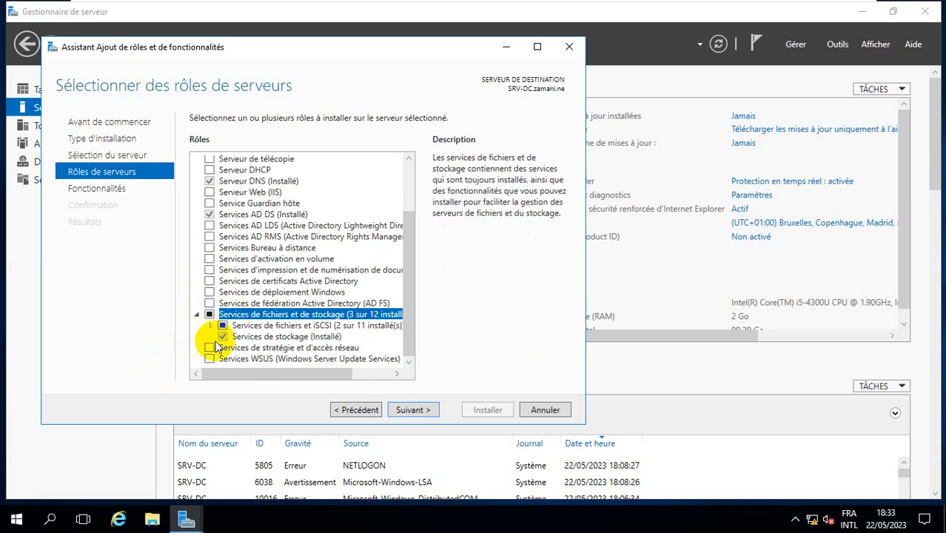
pyautogui.doubleClick(229, 325)
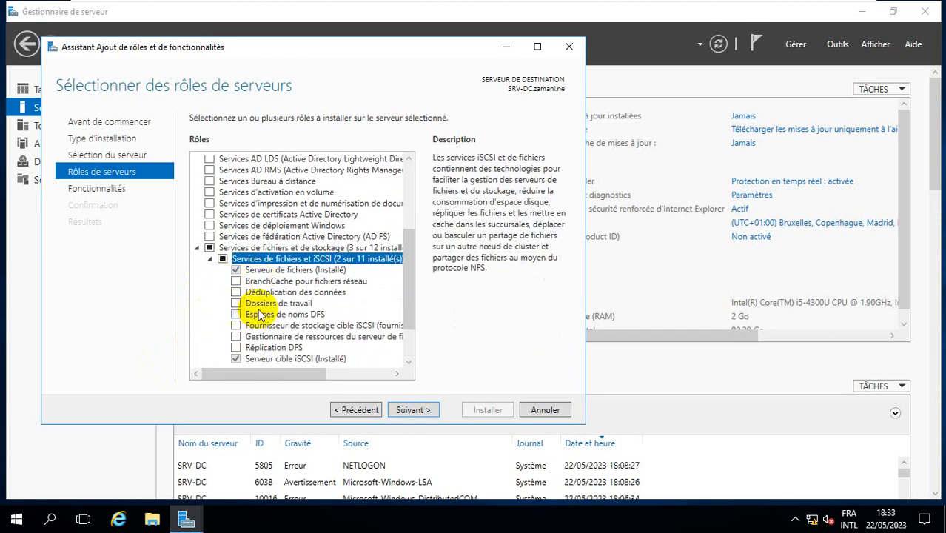
pyautogui.scroll(-1, 259, 313)
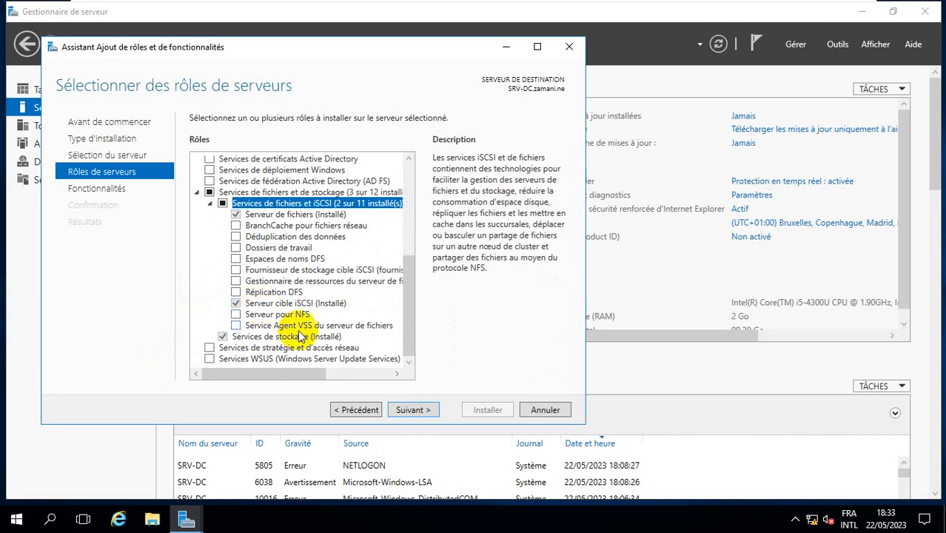
pyautogui.click(418, 409)
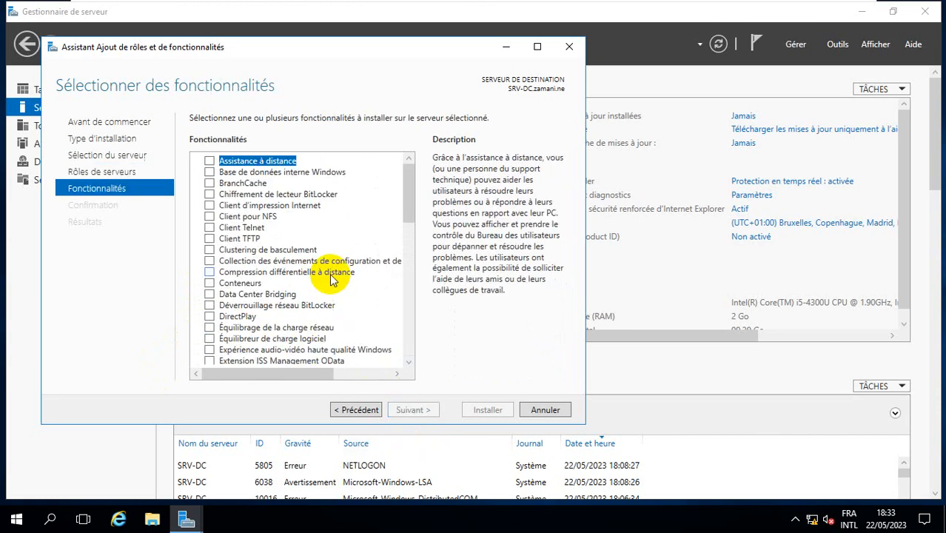
# Look through the feature list, including the Windows Defender features and the role administration tools under "Outils d'administration de serveur distant".
pyautogui.scroll(-2, 281, 270)
pyautogui.scroll(-1, 281, 270)
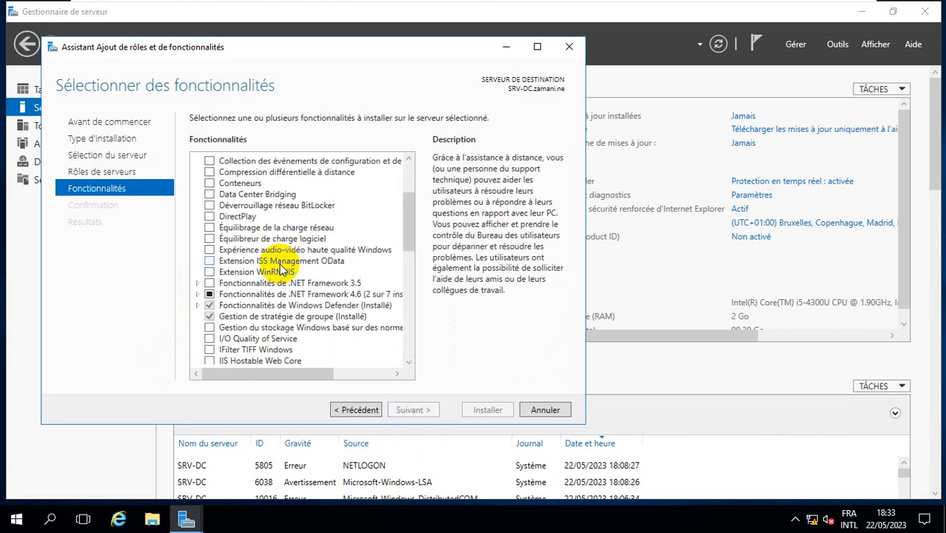
pyautogui.click(198, 305)
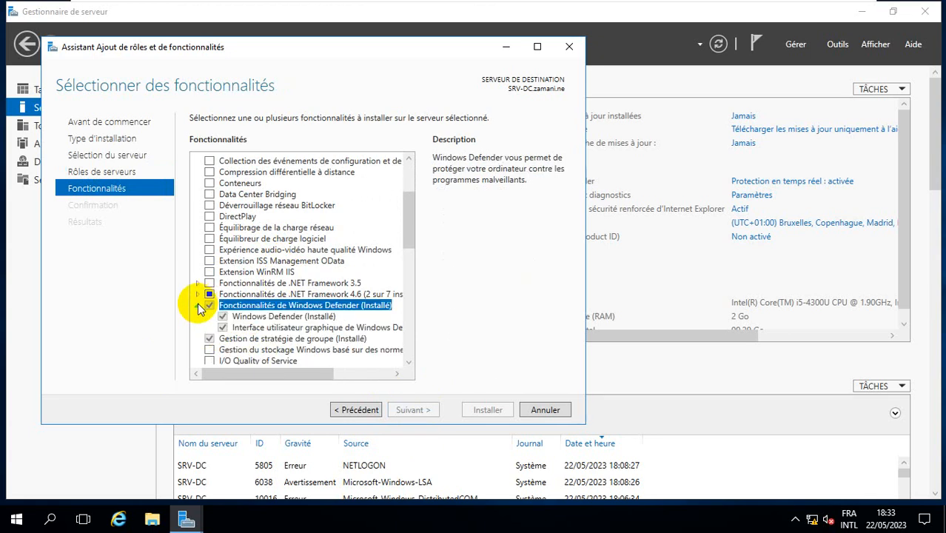
pyautogui.scroll(-2, 203, 305)
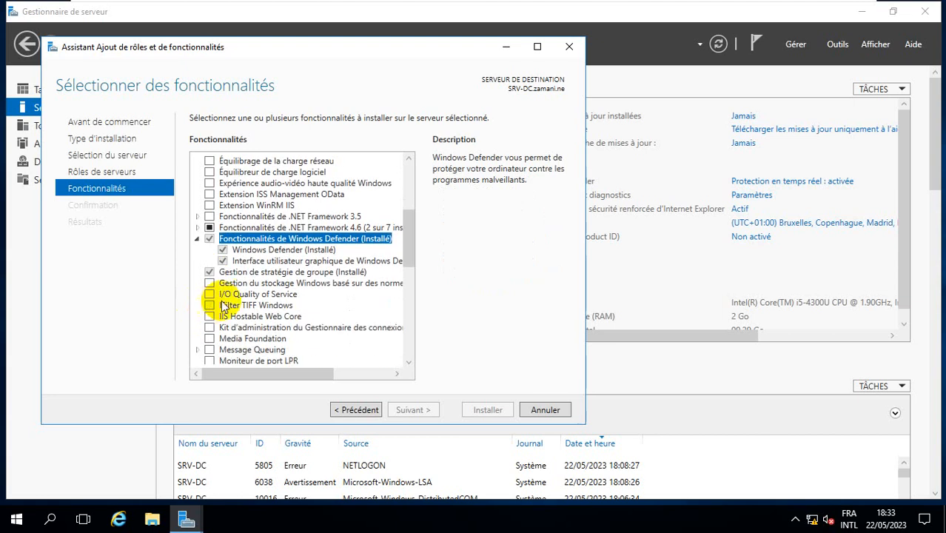
pyautogui.scroll(-2, 259, 298)
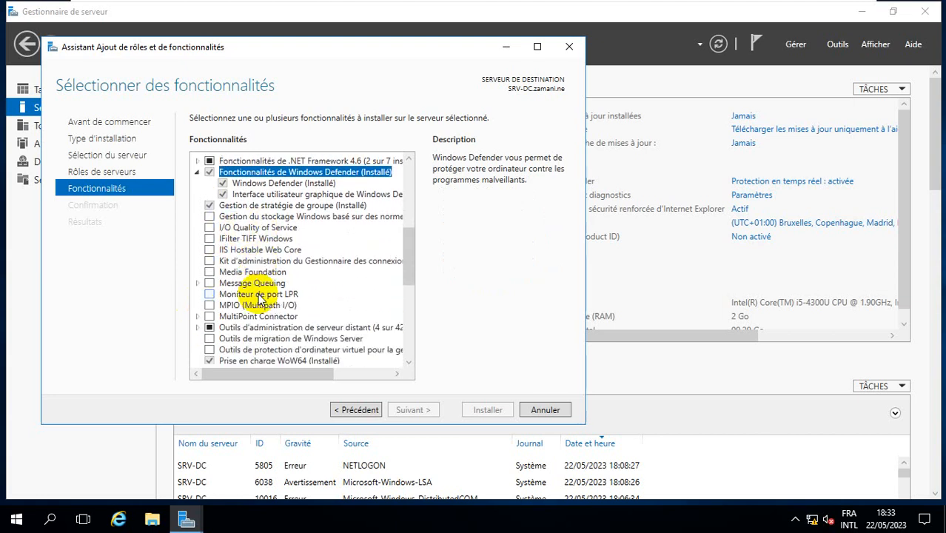
pyautogui.click(200, 328)
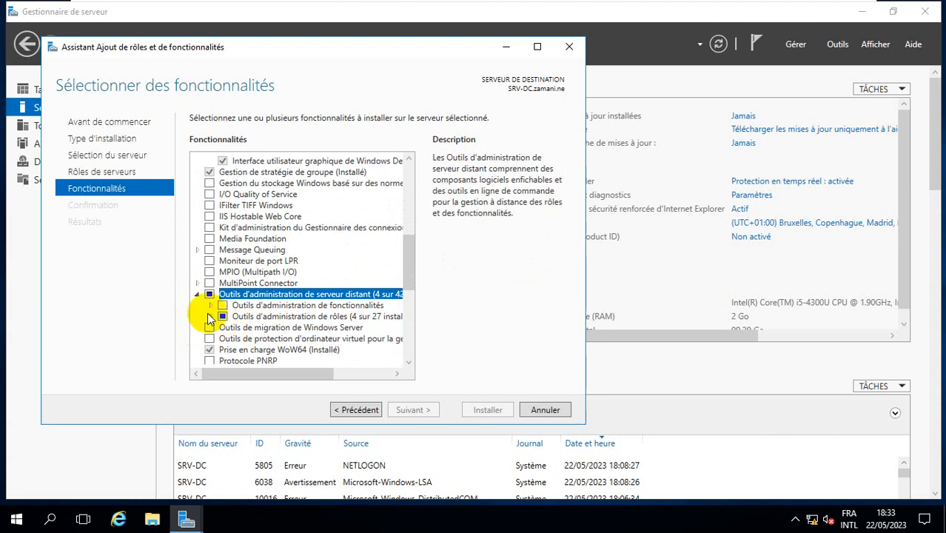
pyautogui.click(211, 317)
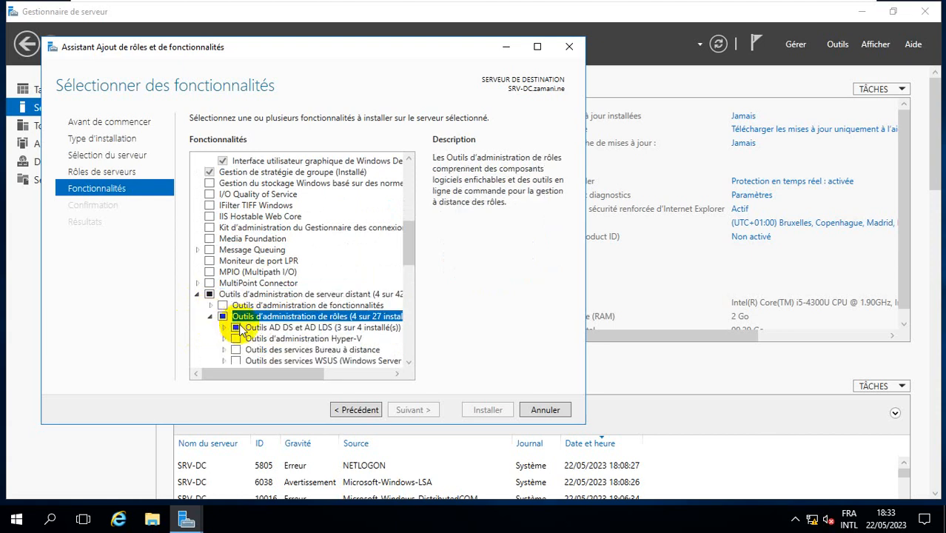
pyautogui.scroll(-4, 244, 326)
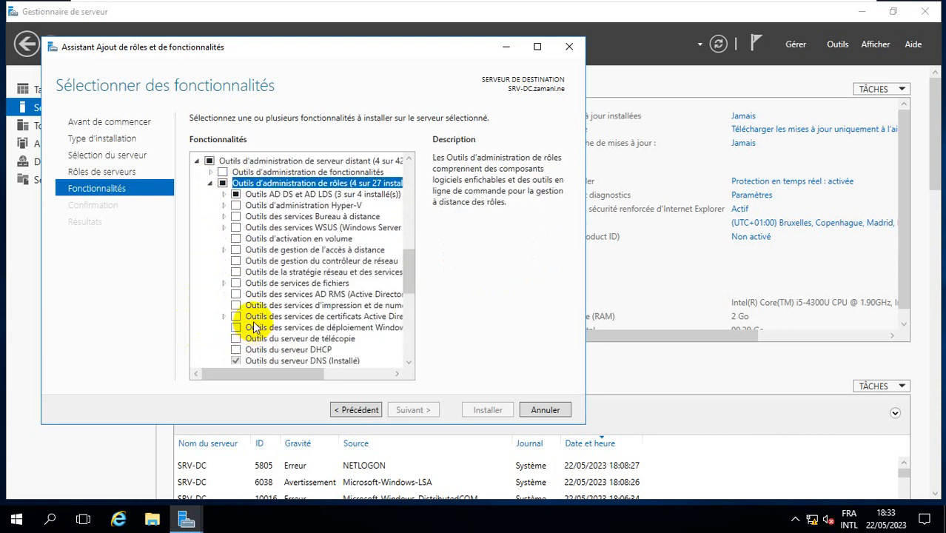
pyautogui.scroll(-1, 254, 328)
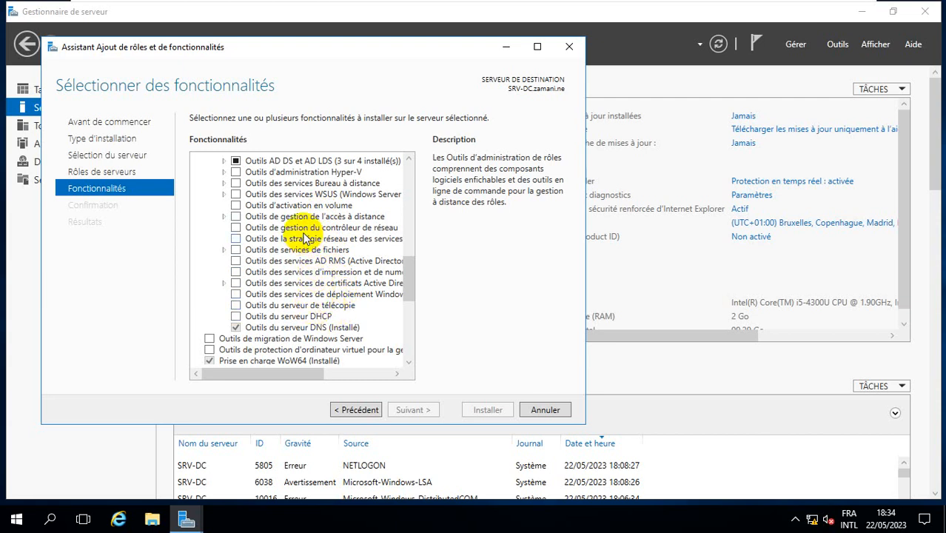
# Examine the role administration tools for remote access, Remote Desktop services, Hyper-V, and AD DS and AD LDS.
pyautogui.click(224, 217)
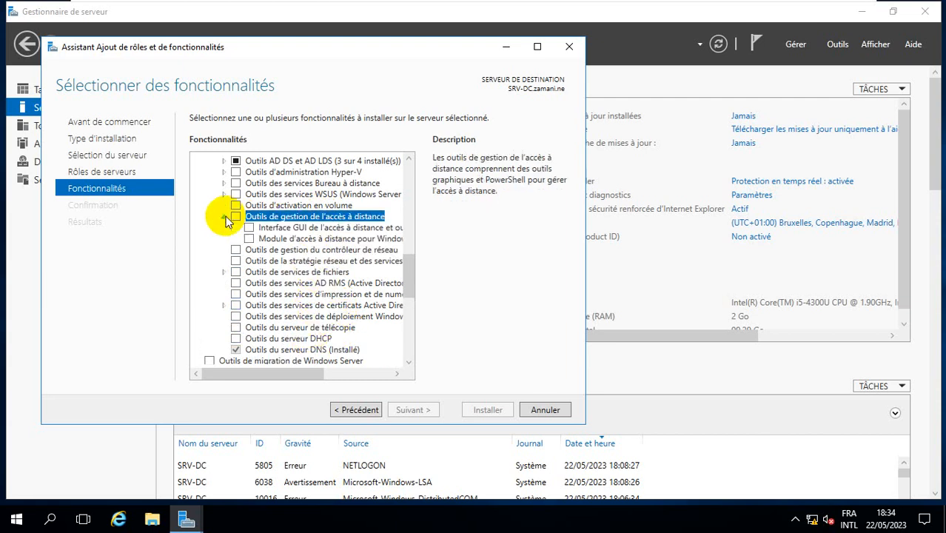
pyautogui.click(225, 216)
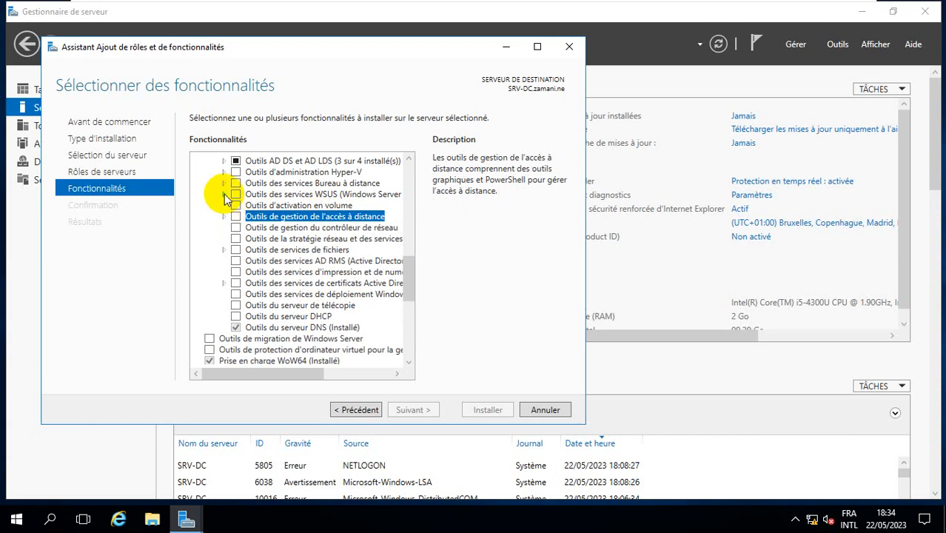
pyautogui.click(224, 182)
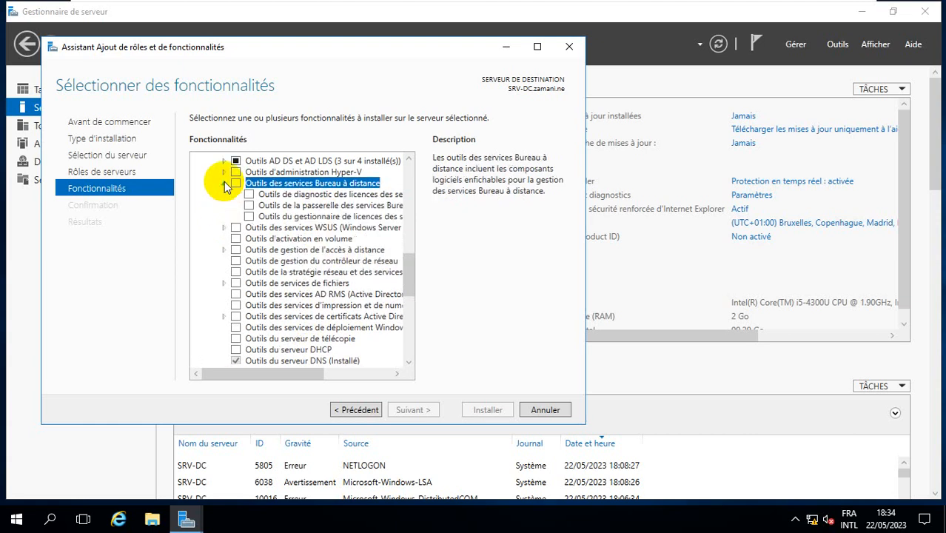
pyautogui.click(225, 183)
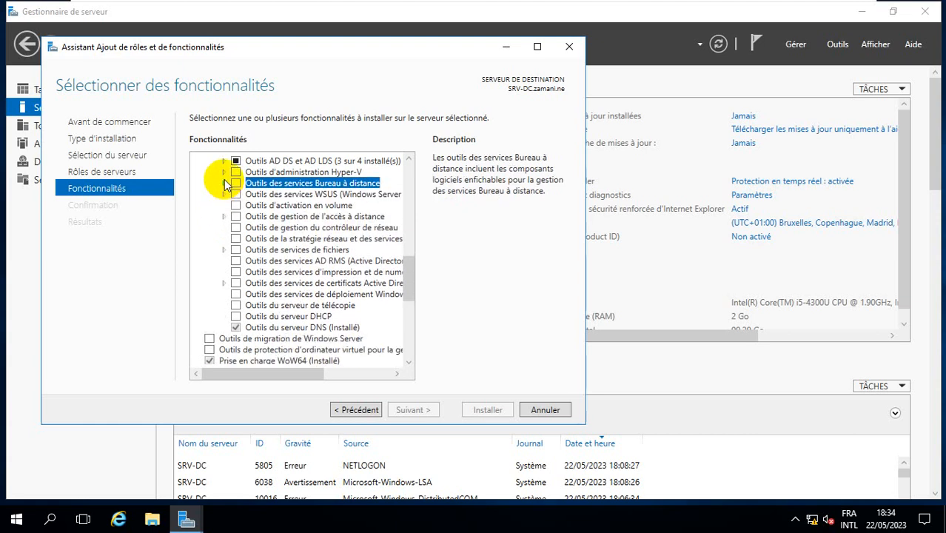
pyautogui.click(221, 172)
pyautogui.click(220, 172)
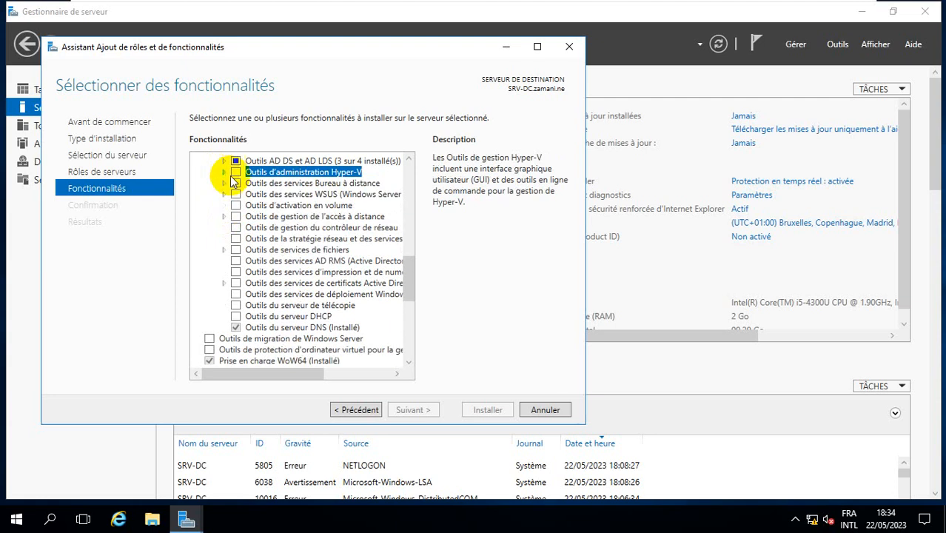
pyautogui.scroll(1, 250, 196)
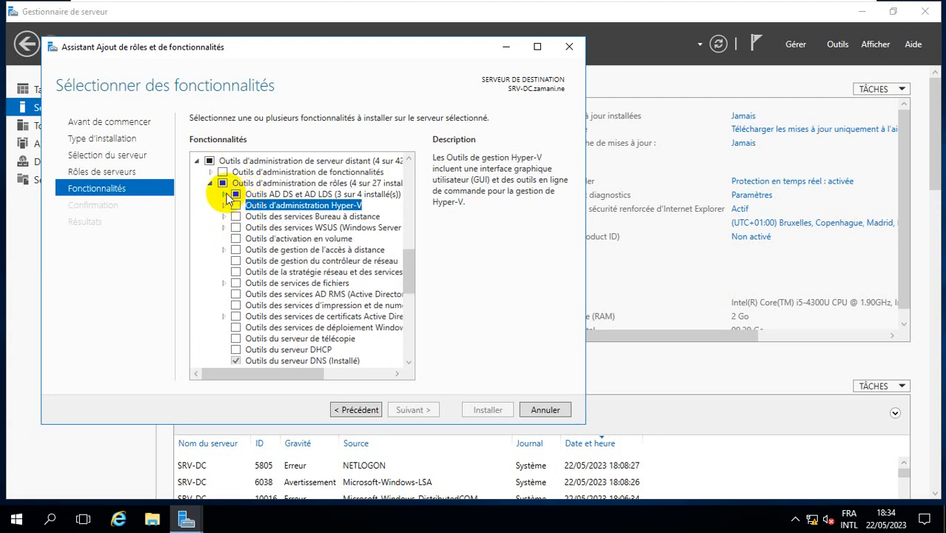
pyautogui.click(225, 194)
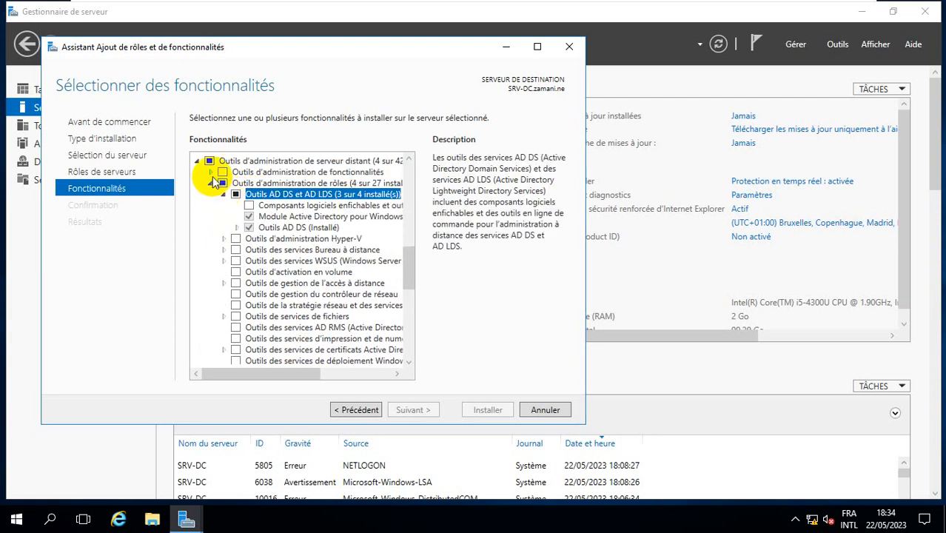
# Select "Outils de clustering avec basculement" among the feature administration tools and start the installation on SRV-DC.
pyautogui.click(211, 171)
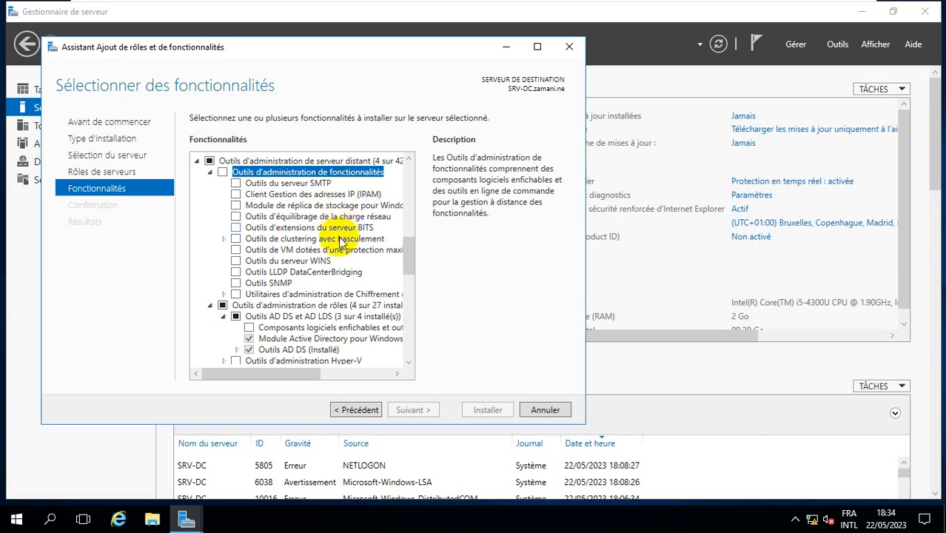
pyautogui.click(224, 239)
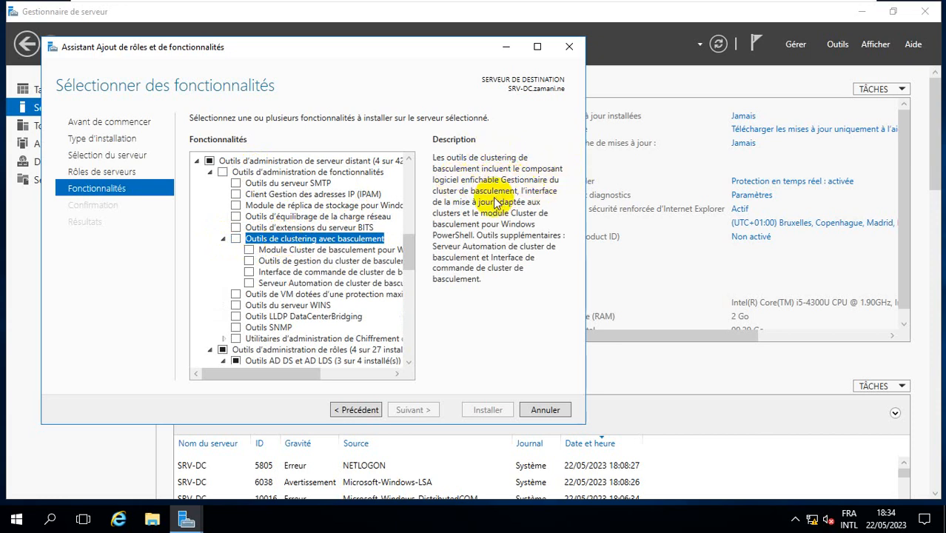
pyautogui.click(236, 238)
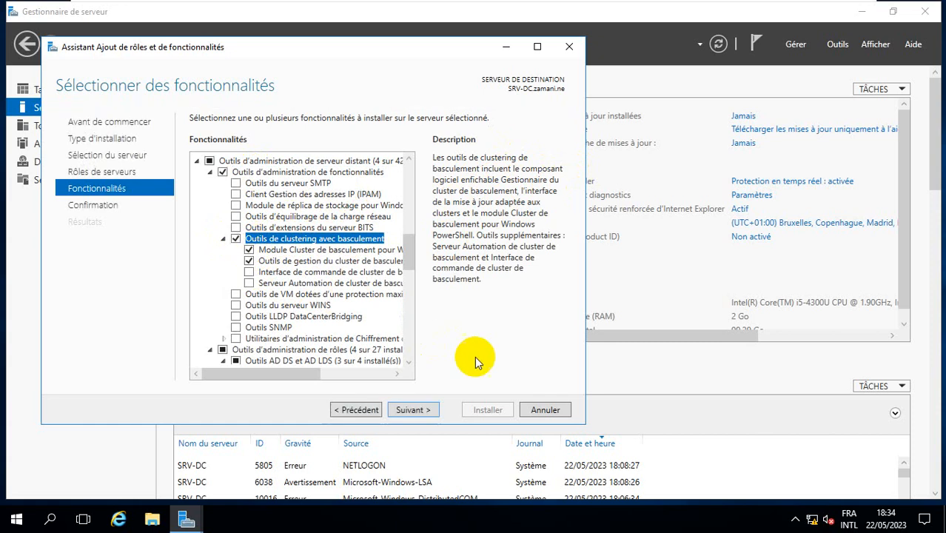
pyautogui.click(405, 412)
pyautogui.click(487, 409)
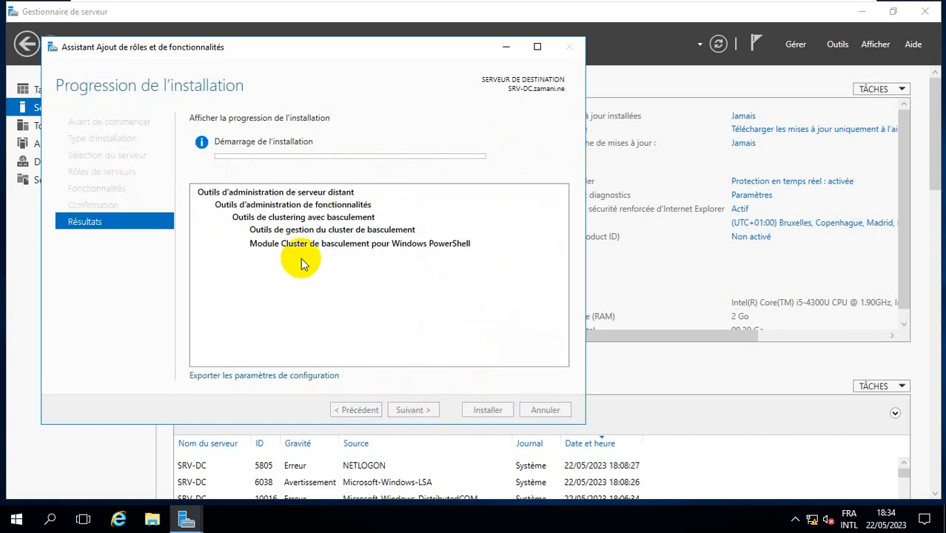
# Switch to the HYP1 machine, close its Windows firewall window and display the feature installation notification.
pyautogui.click(642, 9)
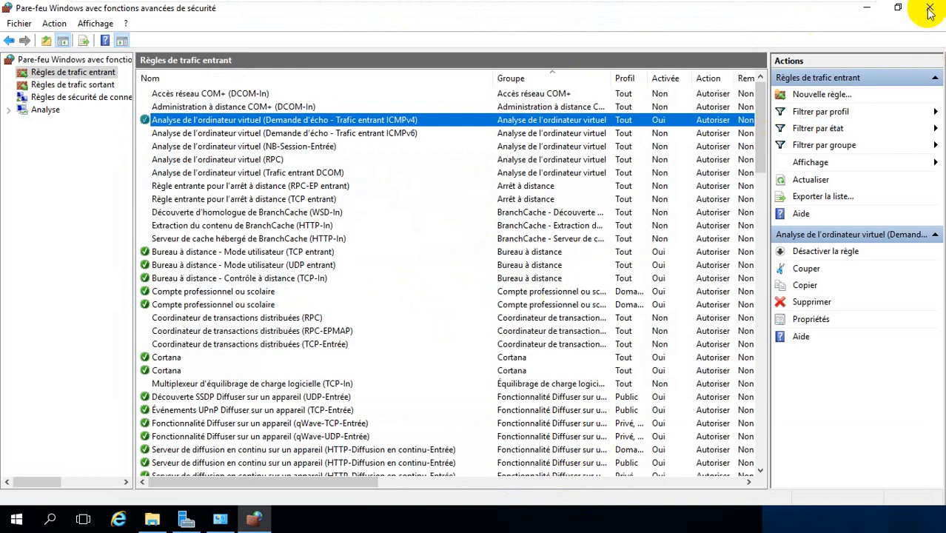
pyautogui.click(929, 10)
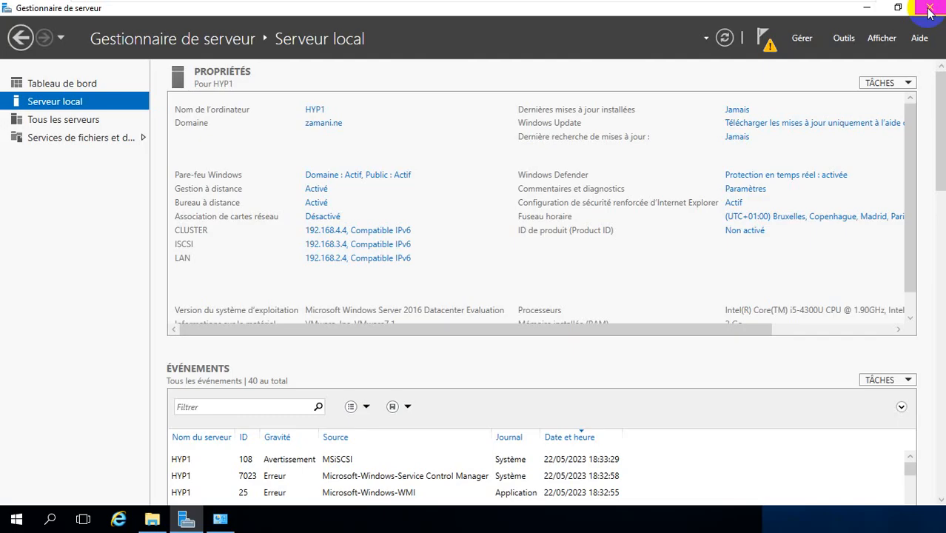
pyautogui.click(768, 48)
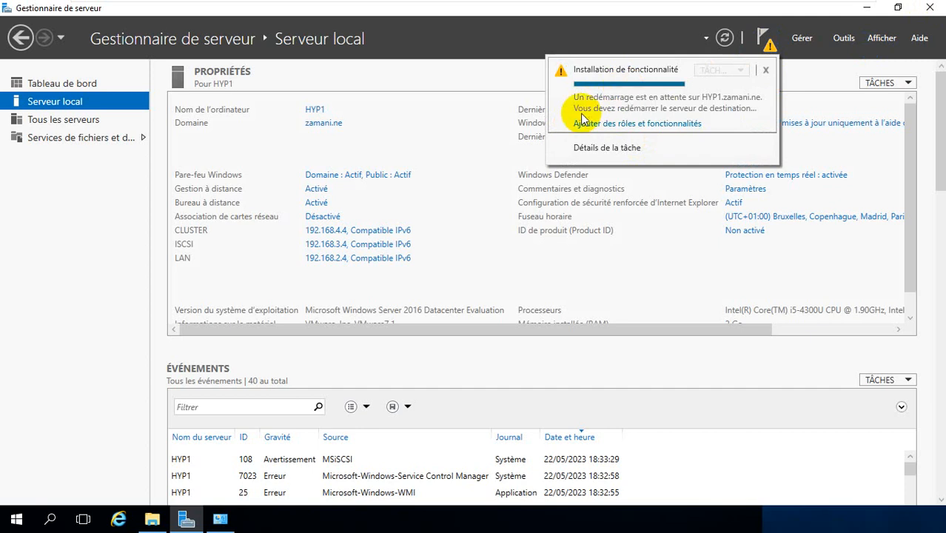
# Switch to the HYP2 machine and close its failover clustering installation wizard.
pyautogui.moveTo(681, 8)
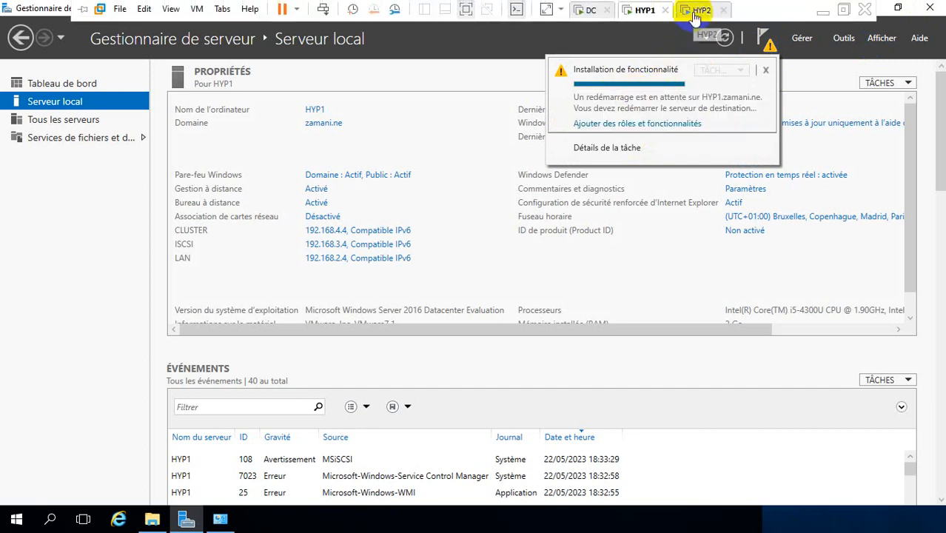
pyautogui.click(696, 10)
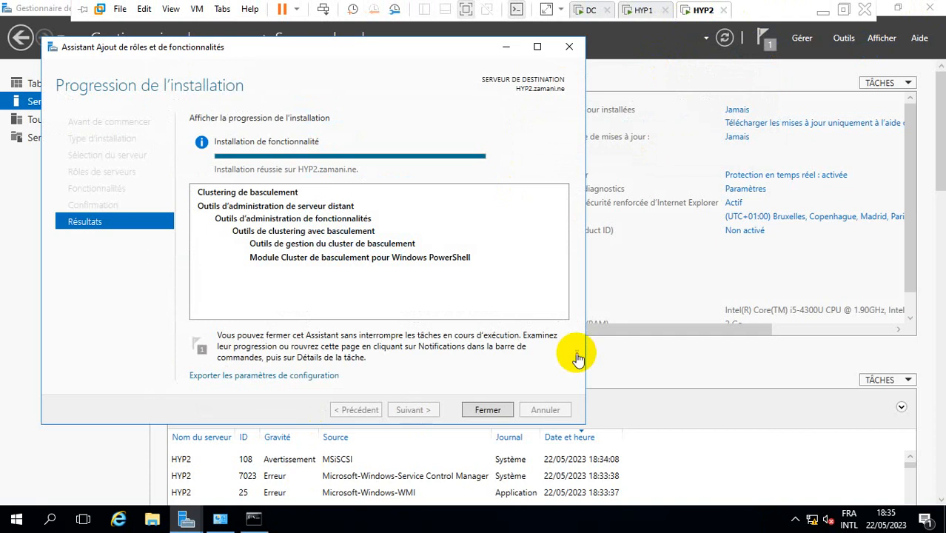
pyautogui.click(486, 409)
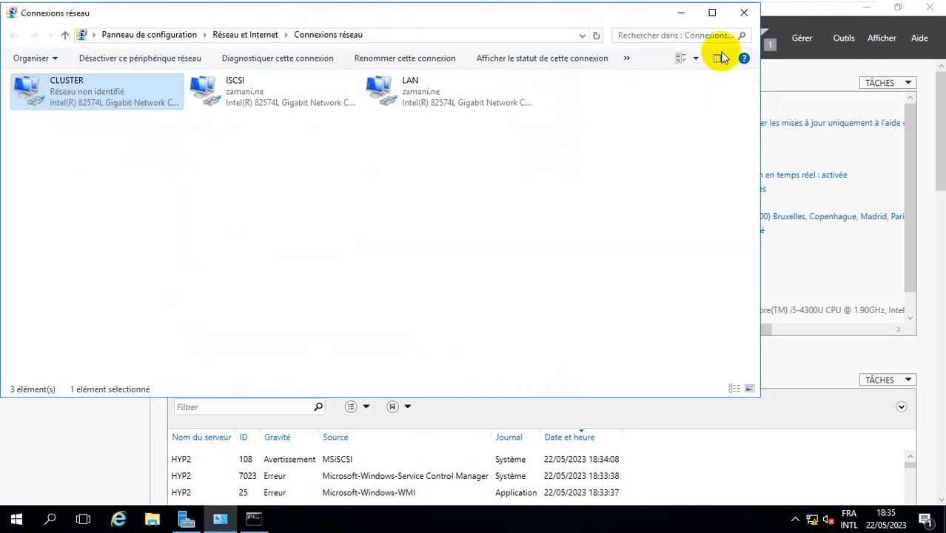
# Close the network connections window on HYP2 and display its feature installation notification.
pyautogui.click(743, 11)
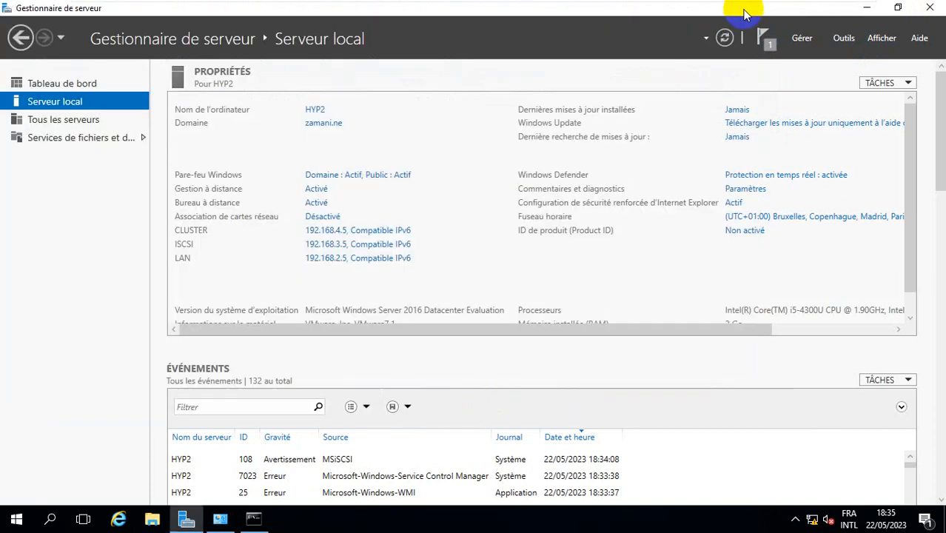
pyautogui.click(758, 44)
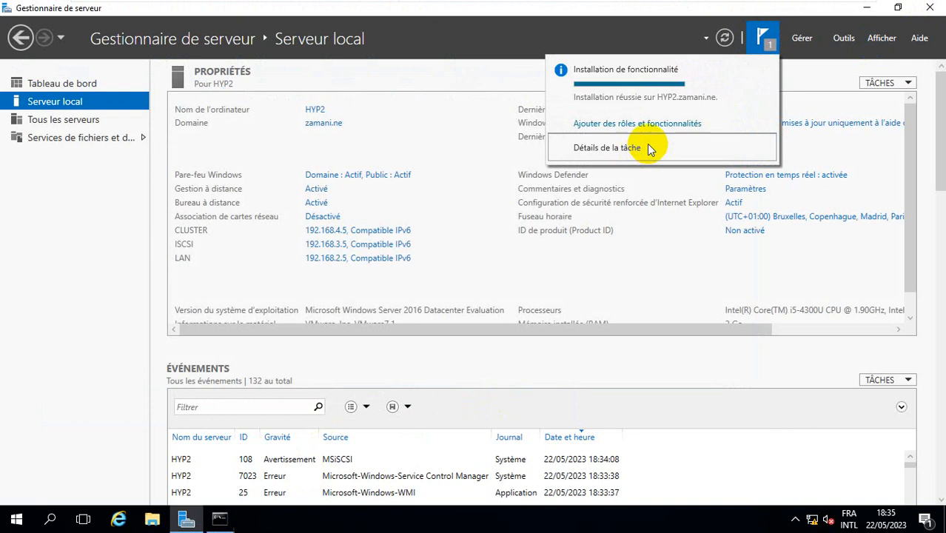
pyautogui.moveTo(630, 109)
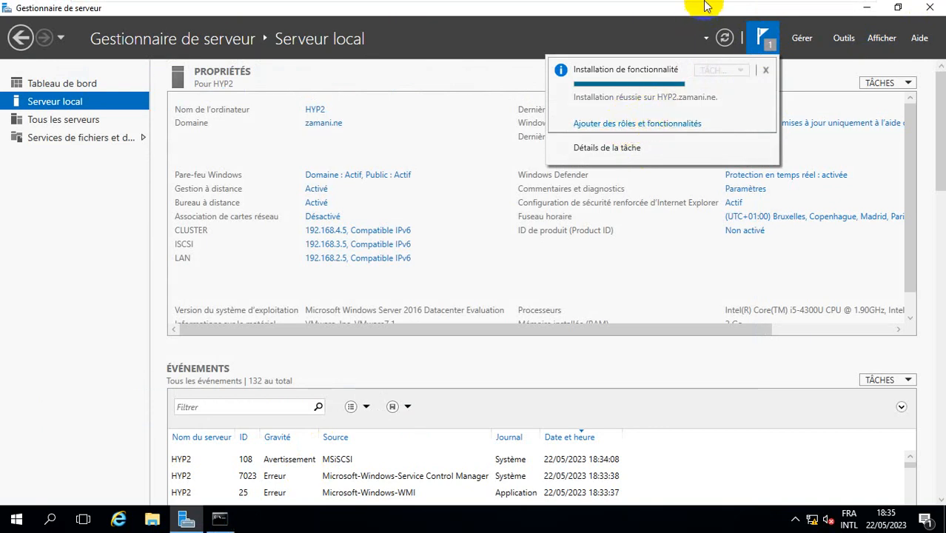
pyautogui.moveTo(706, 7)
# Check the feature installation progress on the HYP1, SRV-DC and HYP2 machines.
pyautogui.click(644, 9)
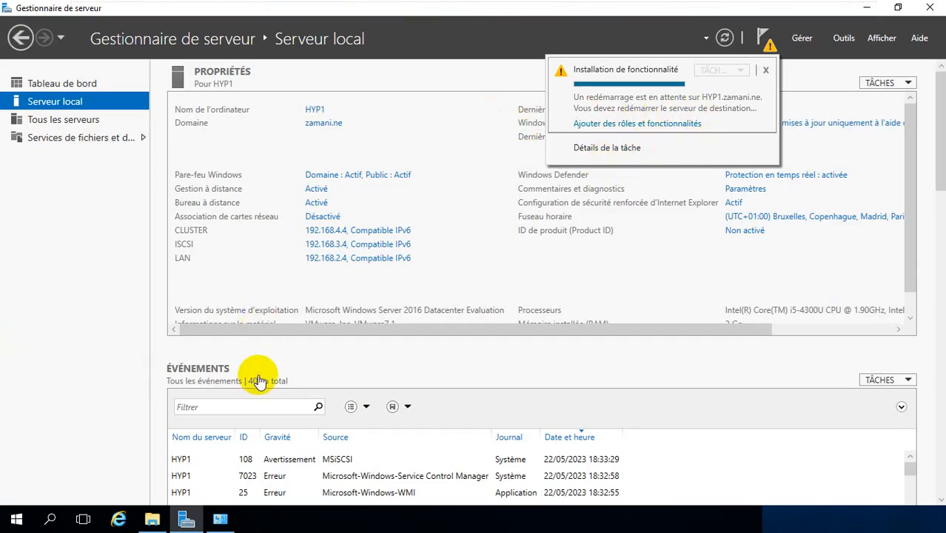
pyautogui.moveTo(766, 6)
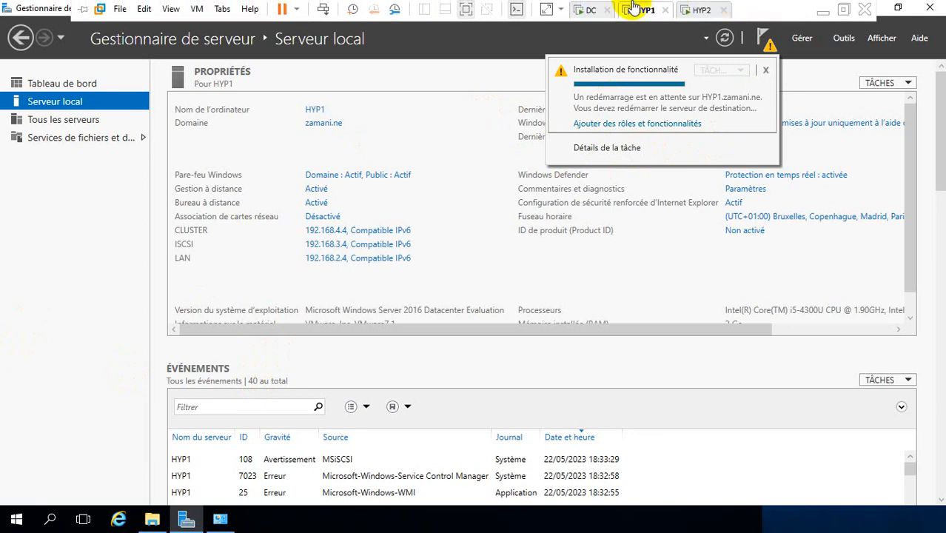
pyautogui.click(580, 9)
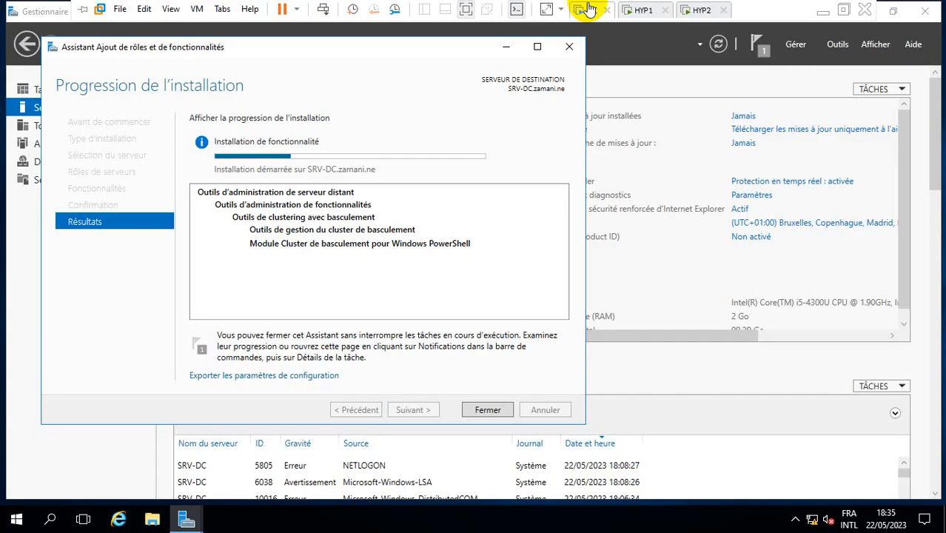
pyautogui.click(654, 9)
pyautogui.click(692, 9)
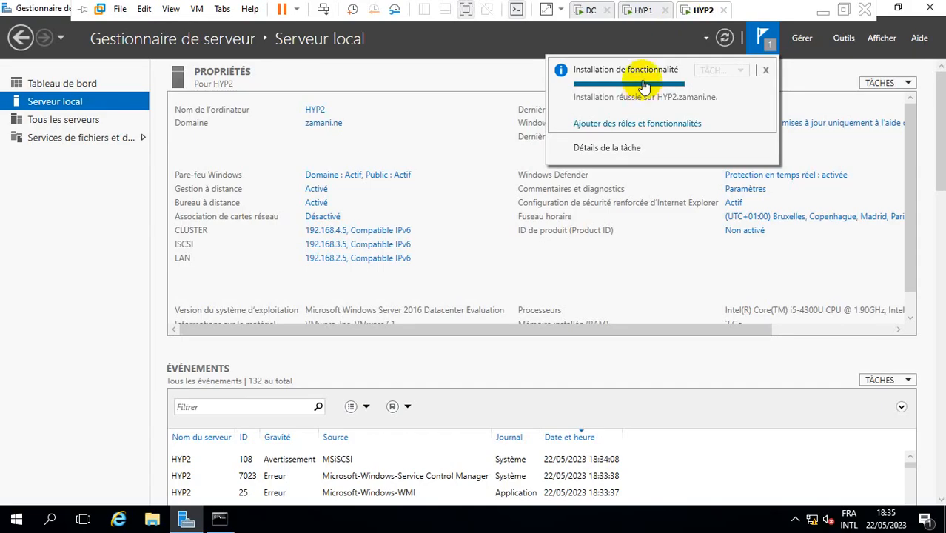
pyautogui.click(642, 9)
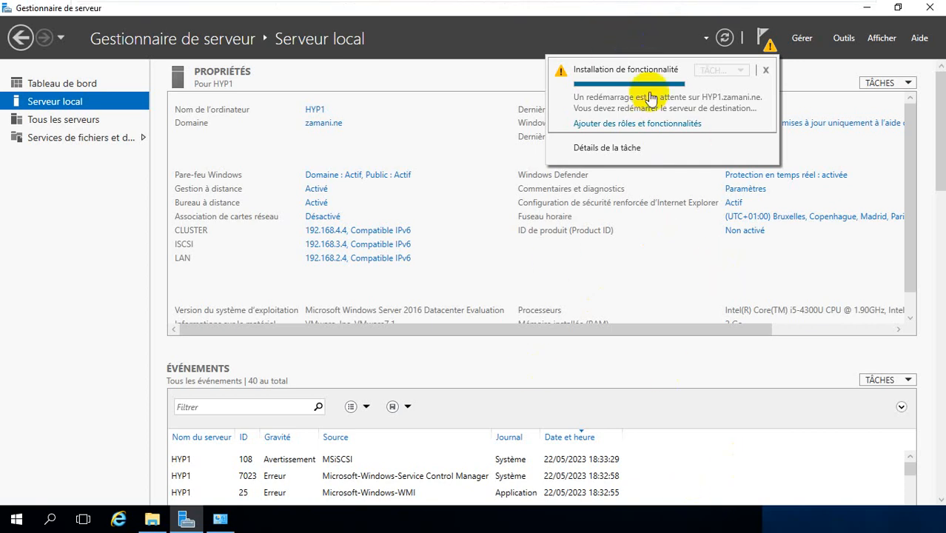
pyautogui.moveTo(573, 4)
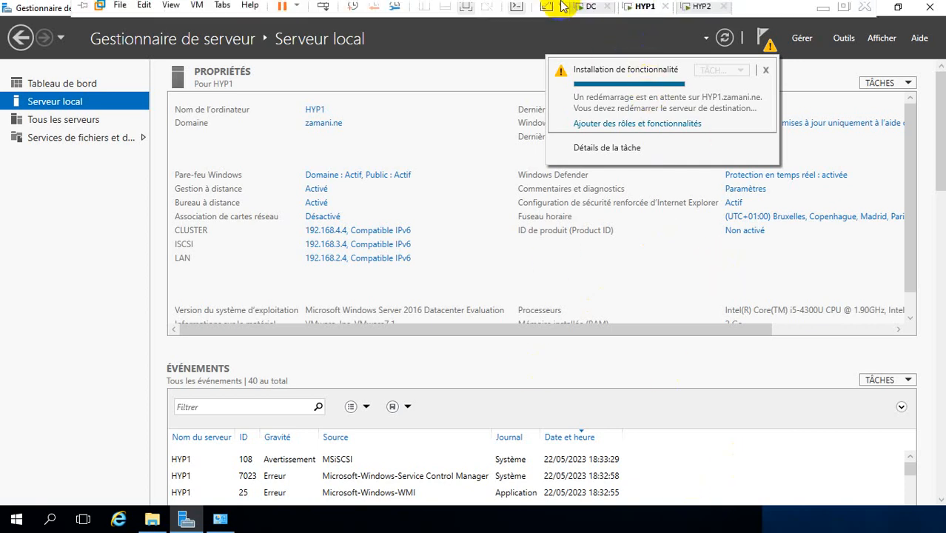
pyautogui.click(466, 9)
pyautogui.click(744, 518)
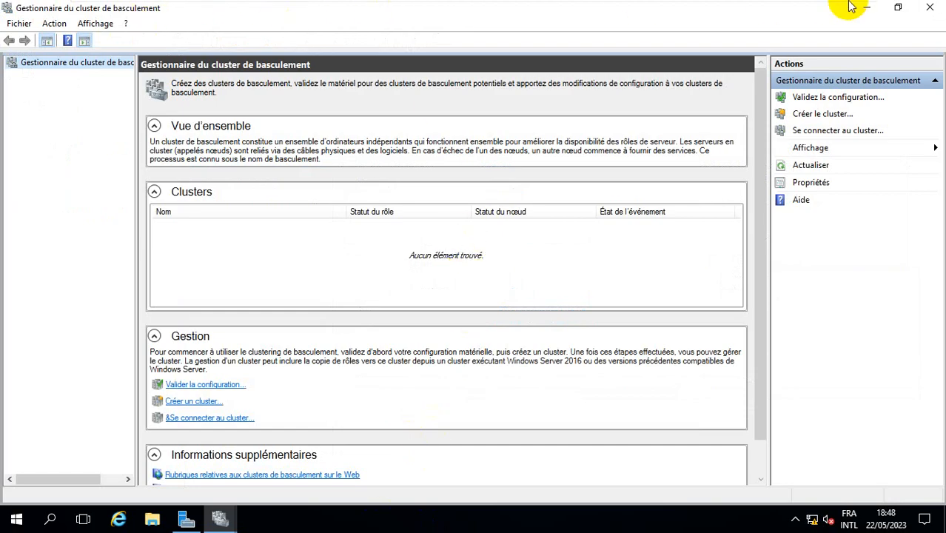
# Close Failover Cluster Manager on SRV-DC and the "Ce PC" window on the HYP1 machine.
pyautogui.click(897, 8)
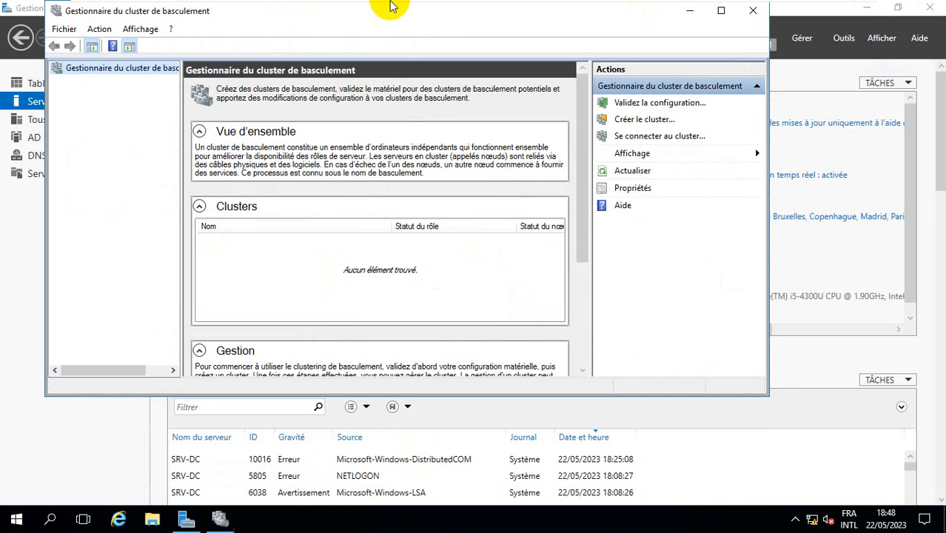
pyautogui.click(753, 9)
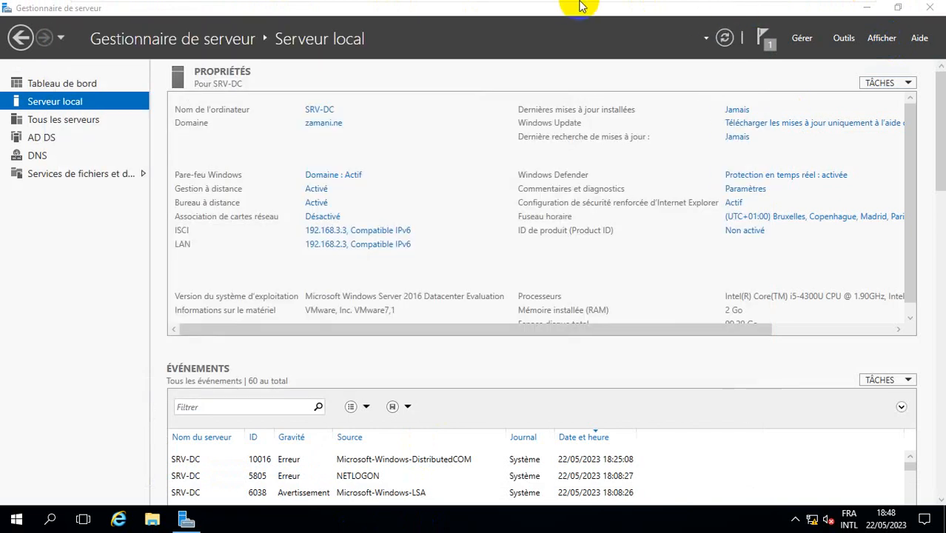
pyautogui.click(640, 11)
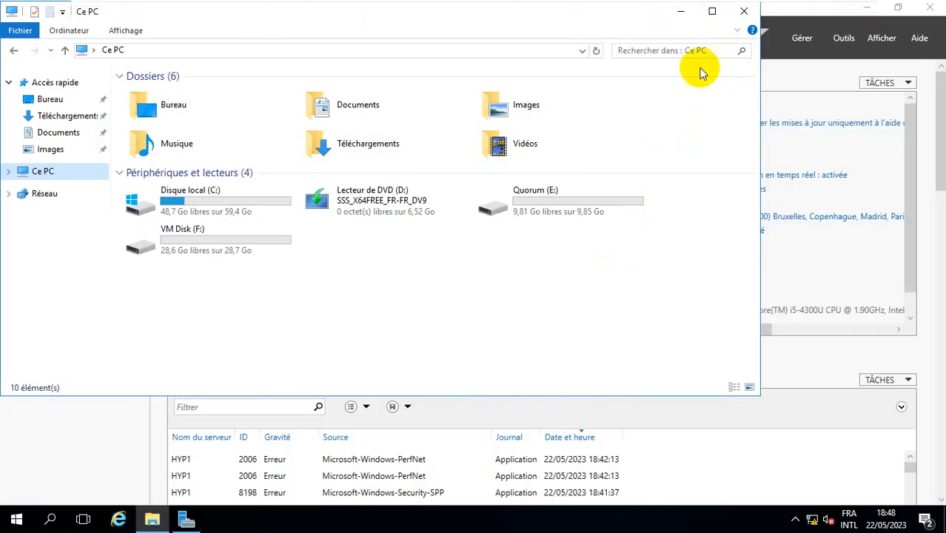
pyautogui.click(712, 11)
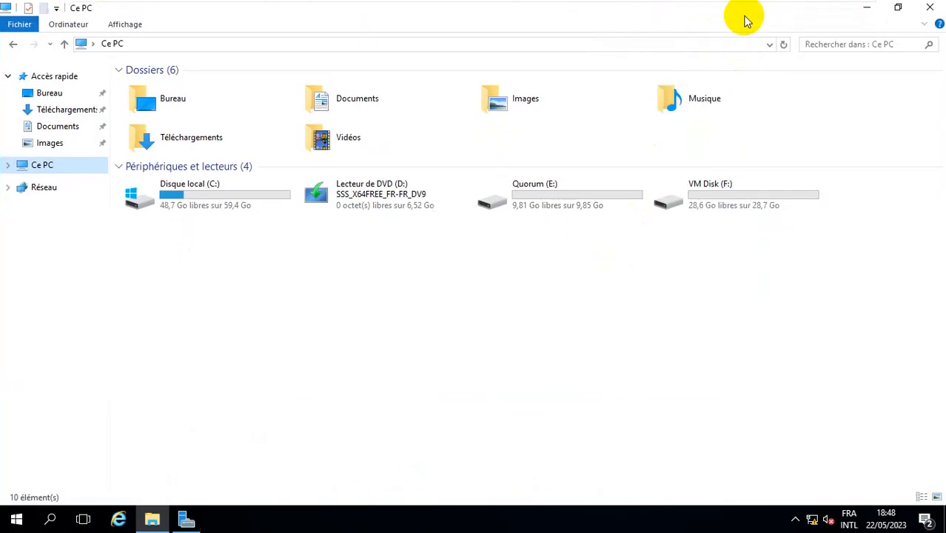
pyautogui.click(928, 7)
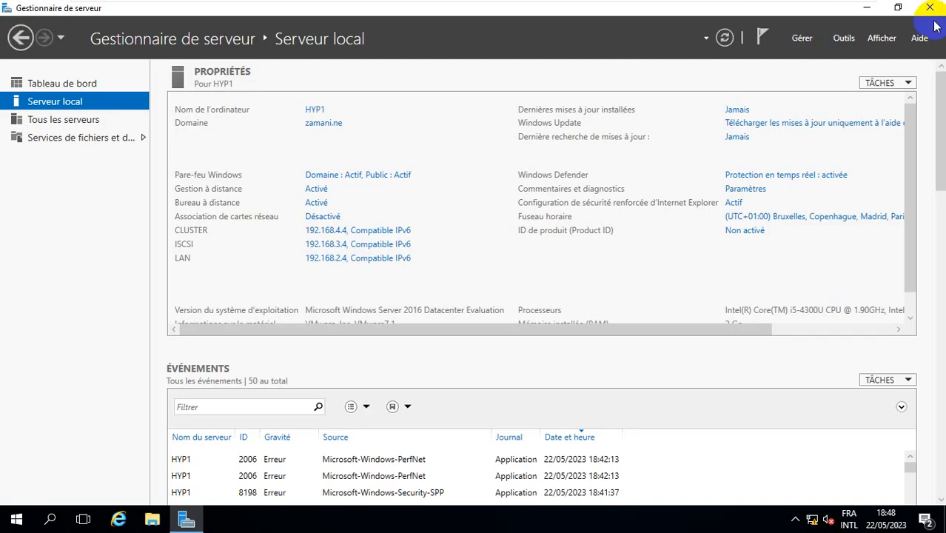
# Open Failover Cluster Manager on HYP1 and maximize its window.
pyautogui.click(849, 41)
pyautogui.click(803, 148)
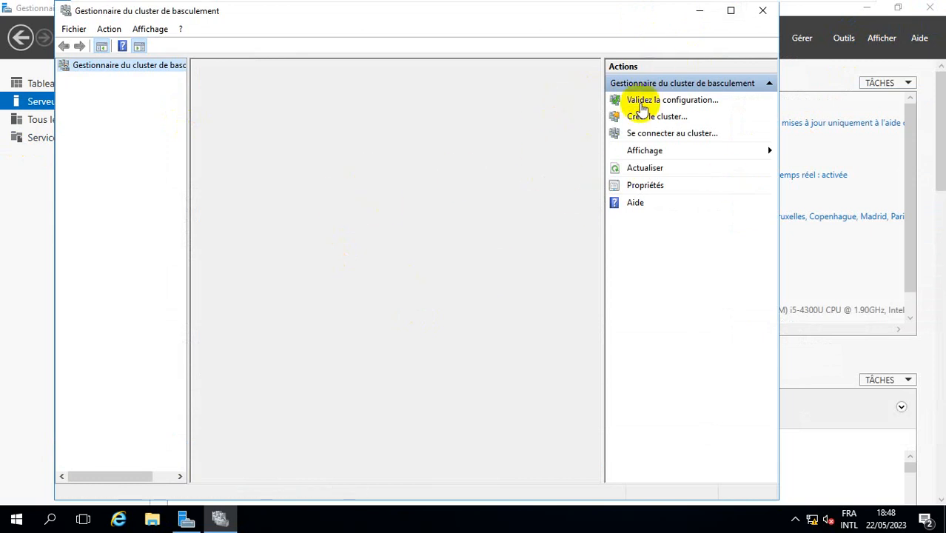
pyautogui.click(728, 12)
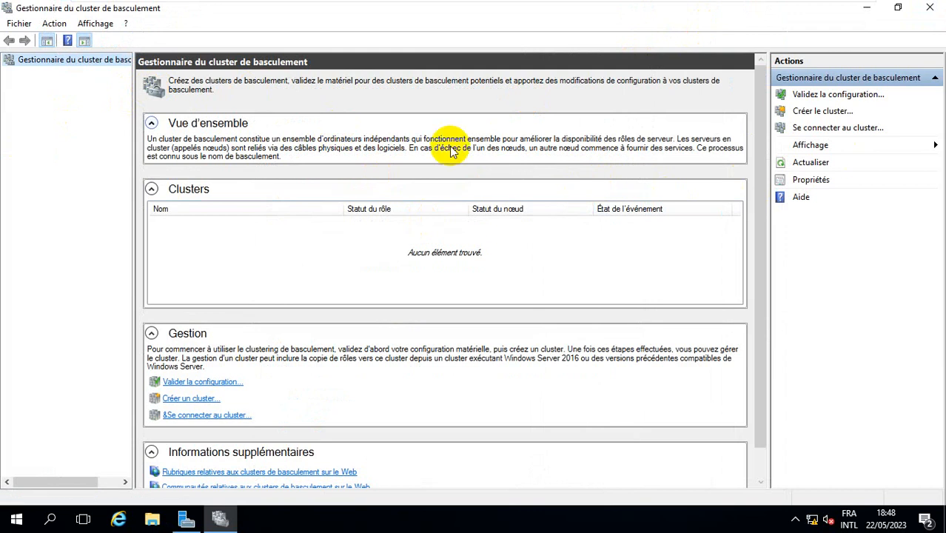
# Switch to the HYP2 machine and open Failover Cluster Manager there in a maximized window.
pyautogui.click(699, 9)
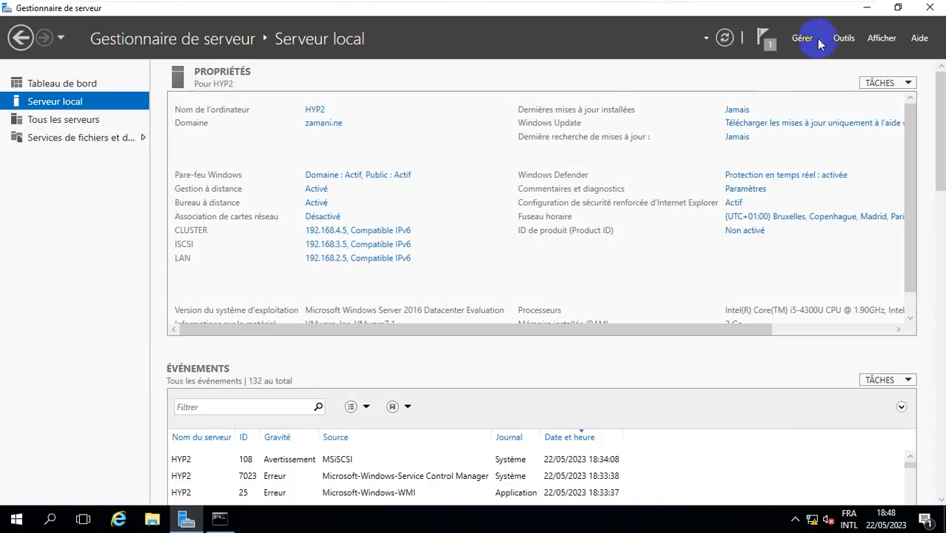
pyautogui.click(837, 38)
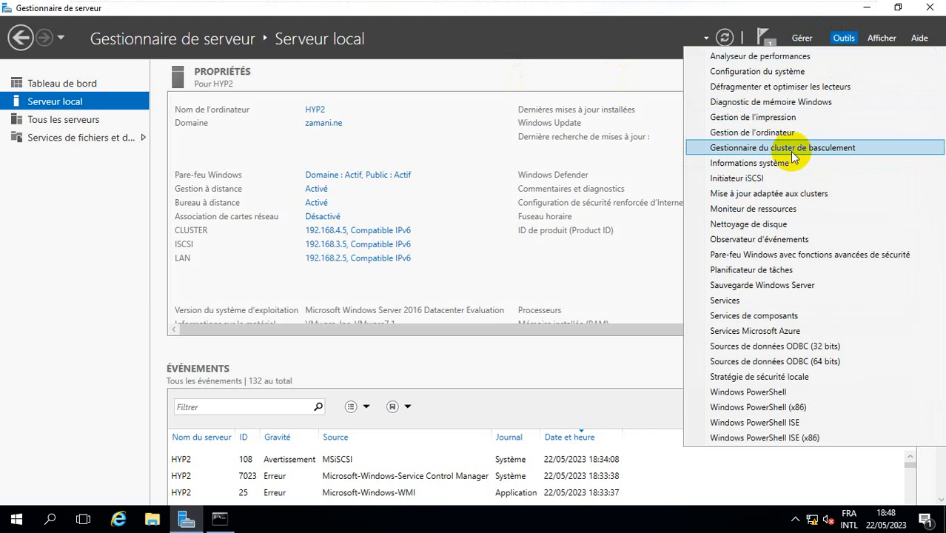
pyautogui.click(794, 149)
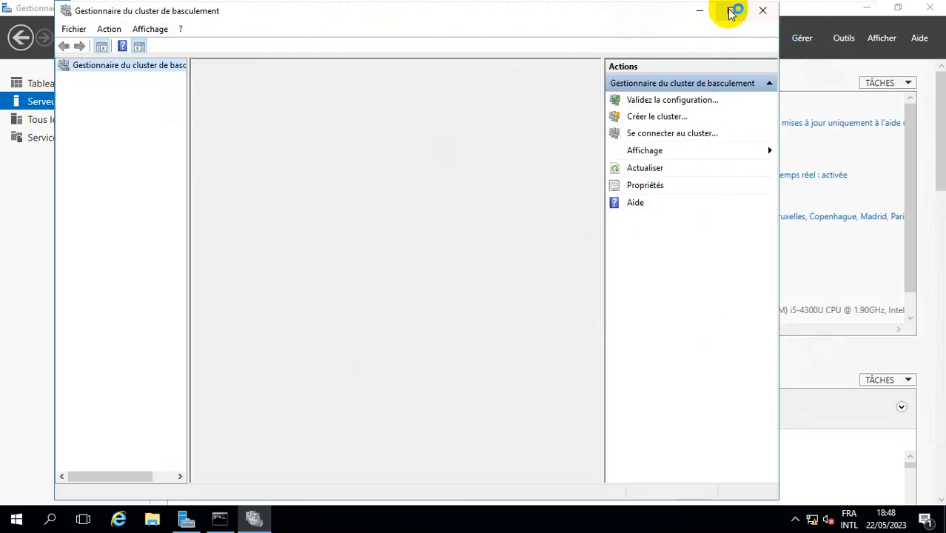
pyautogui.click(731, 10)
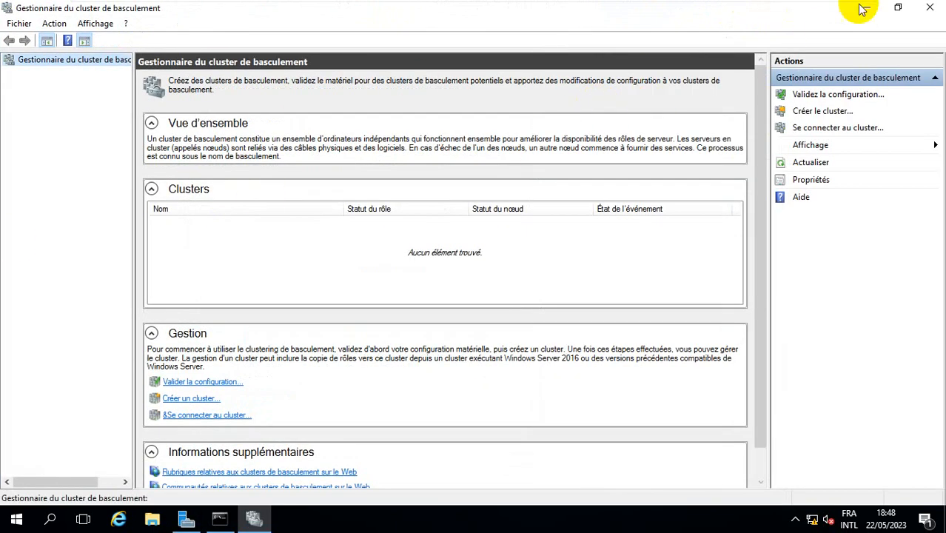
pyautogui.moveTo(676, 6)
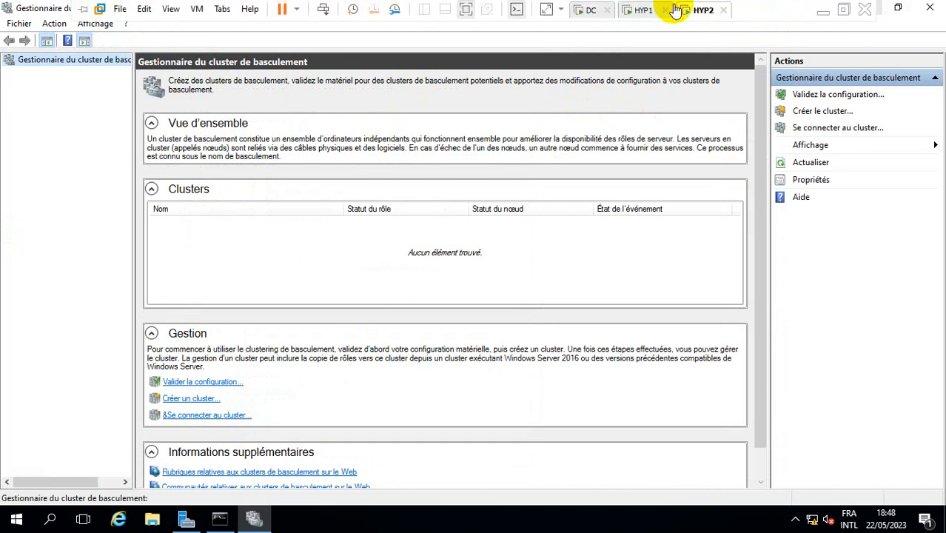
# Open Failover Cluster Manager on the SRV-DC machine and start the configuration validation wizard.
pyautogui.click(591, 10)
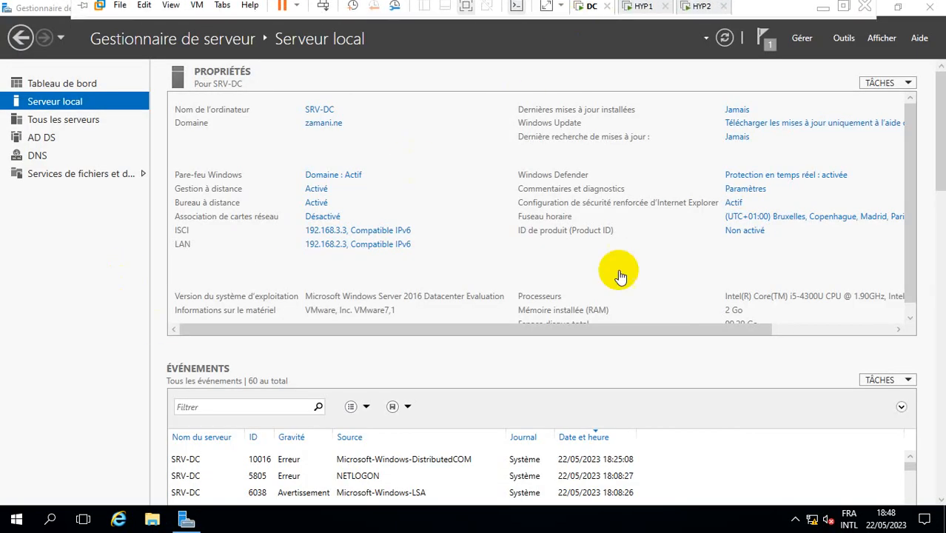
pyautogui.click(845, 38)
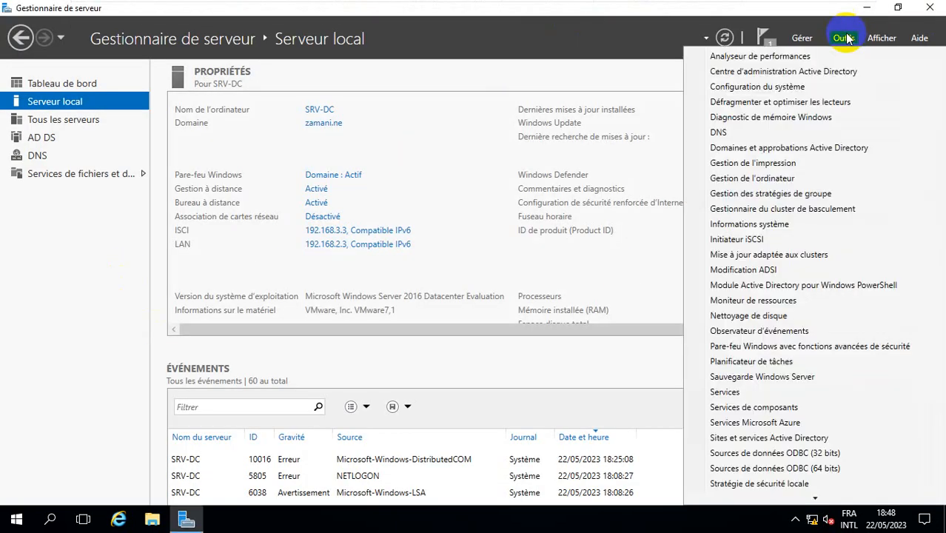
pyautogui.click(810, 210)
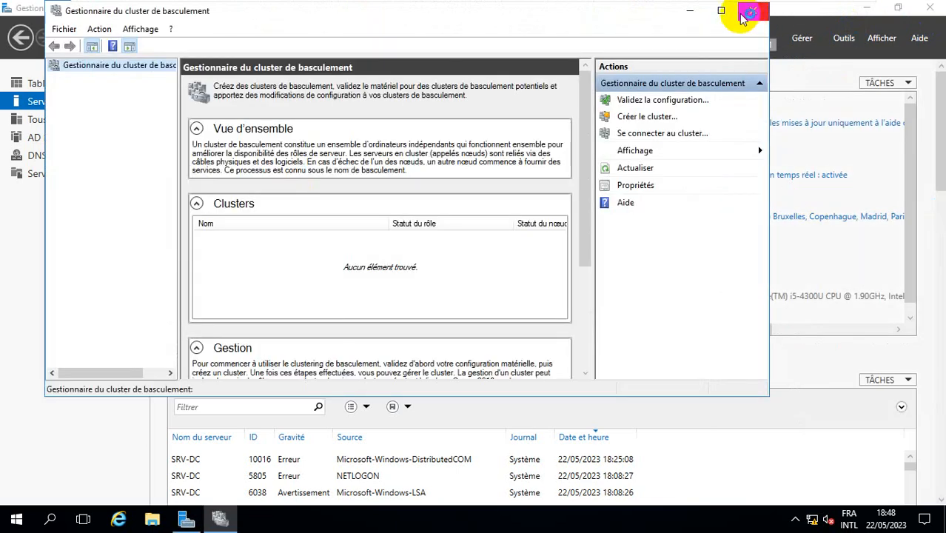
pyautogui.click(721, 12)
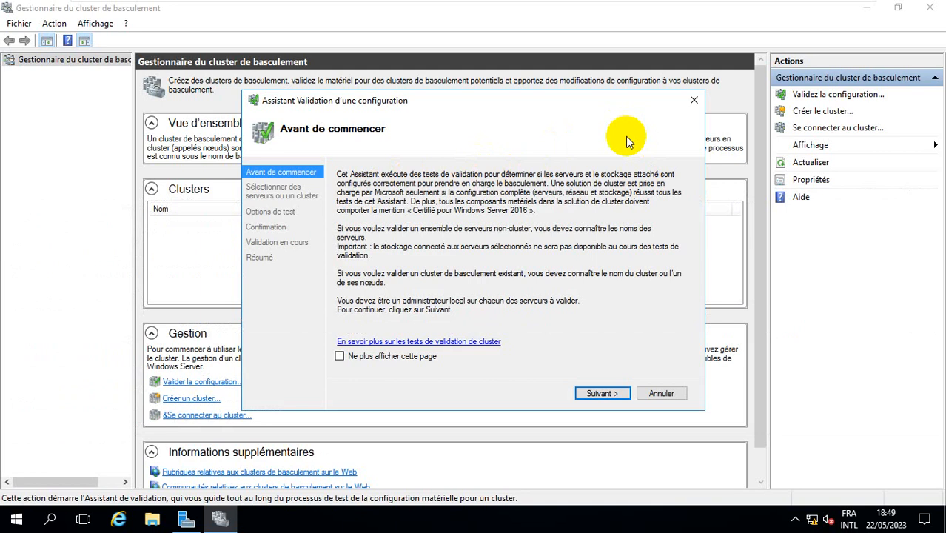
# Continue past the wizard's introduction and add hyp1 to the servers to validate, verifying its name in the domain.
pyautogui.click(601, 393)
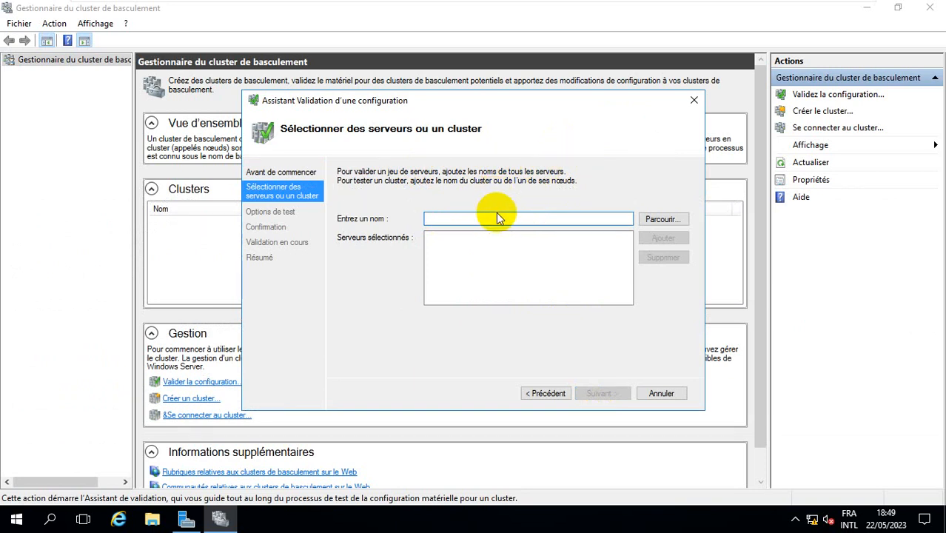
pyautogui.click(669, 219)
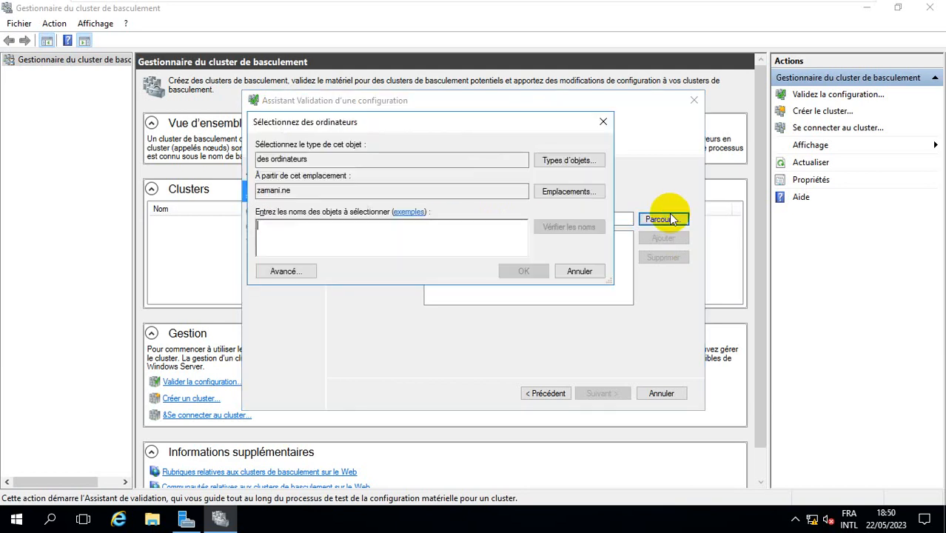
pyautogui.write('hyp1')
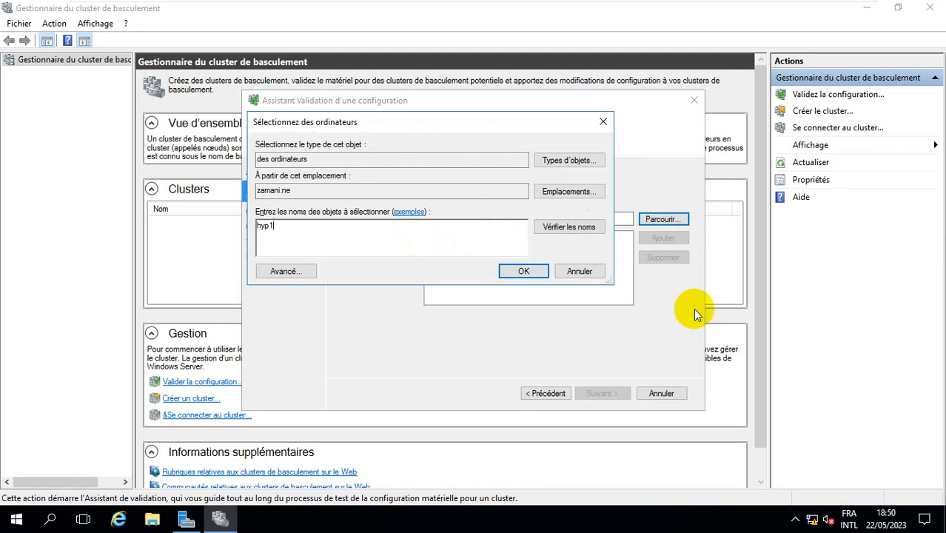
pyautogui.click(571, 227)
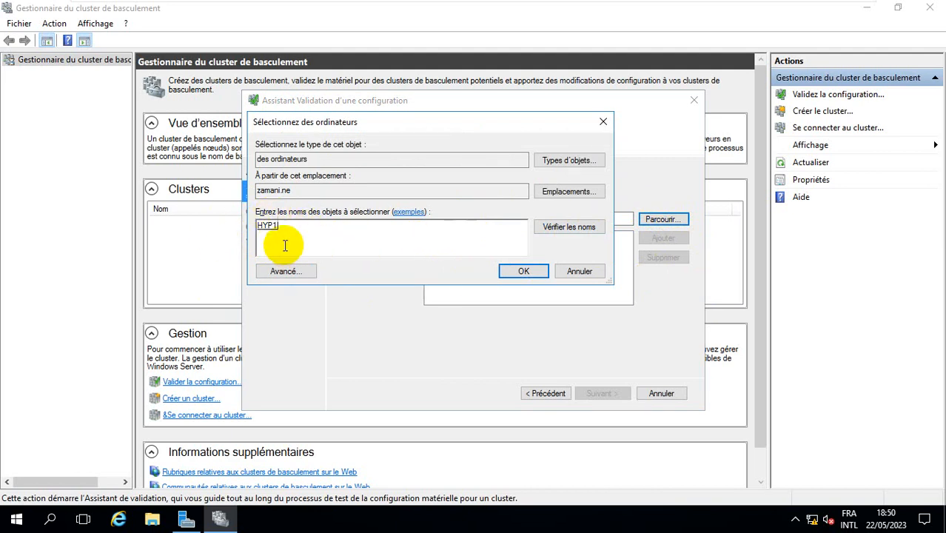
pyautogui.click(521, 275)
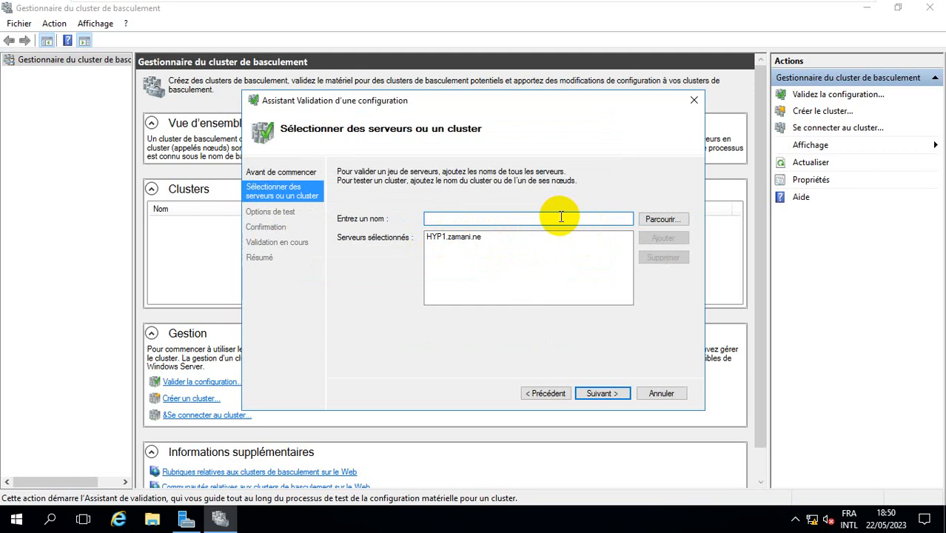
# Add hyp2 to the servers to validate, verifying its name in the domain.
pyautogui.click(654, 219)
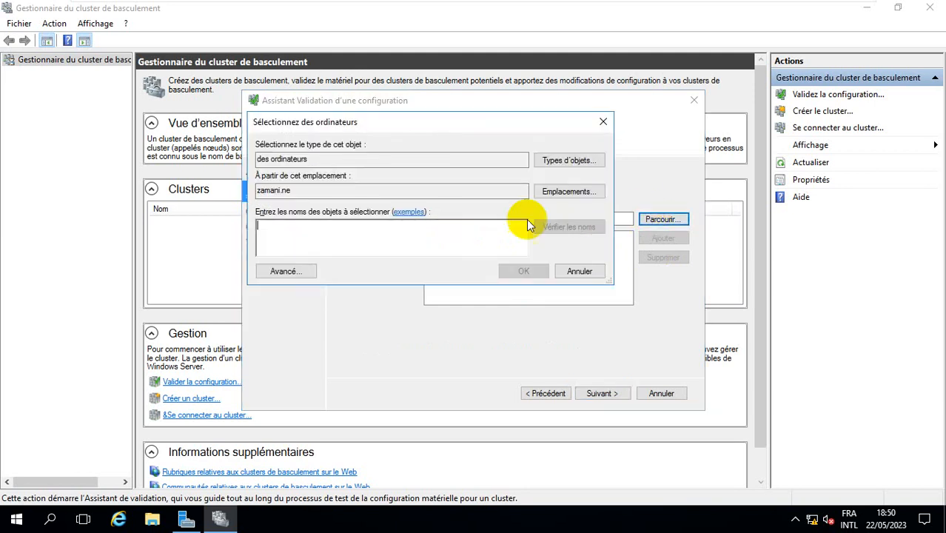
pyautogui.write('hy')
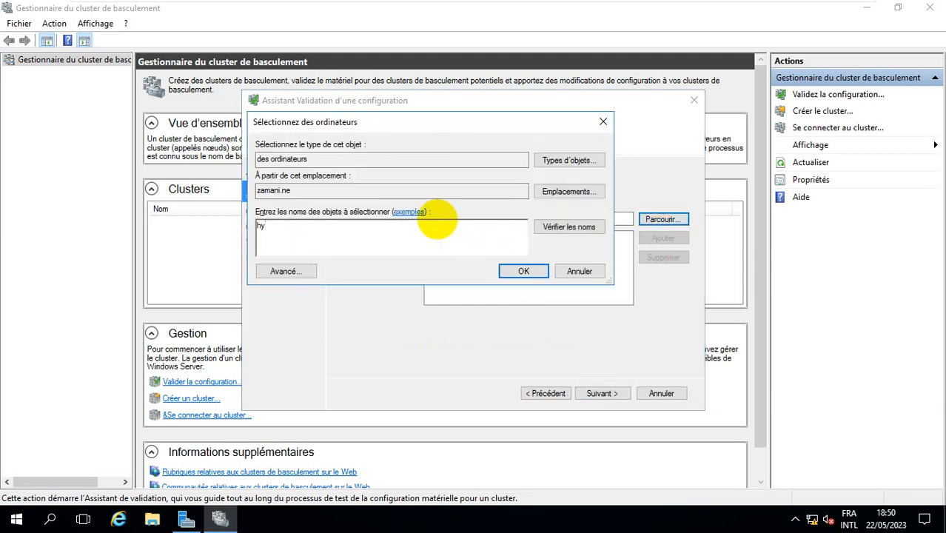
pyautogui.write('p2')
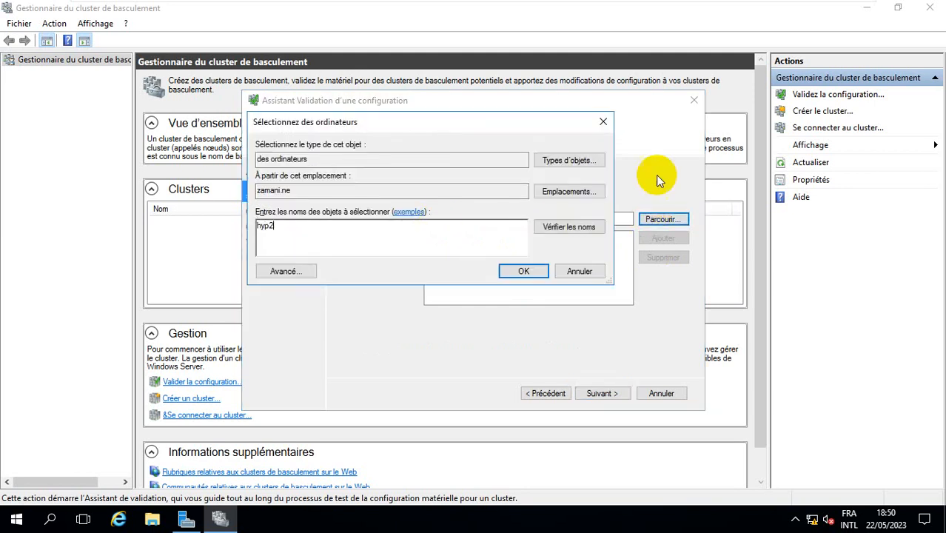
pyautogui.click(578, 228)
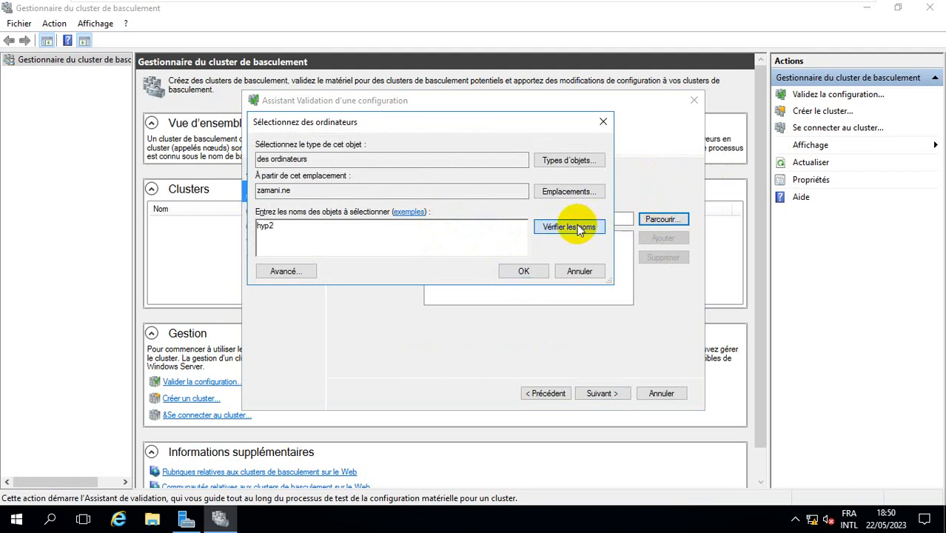
pyautogui.click(523, 270)
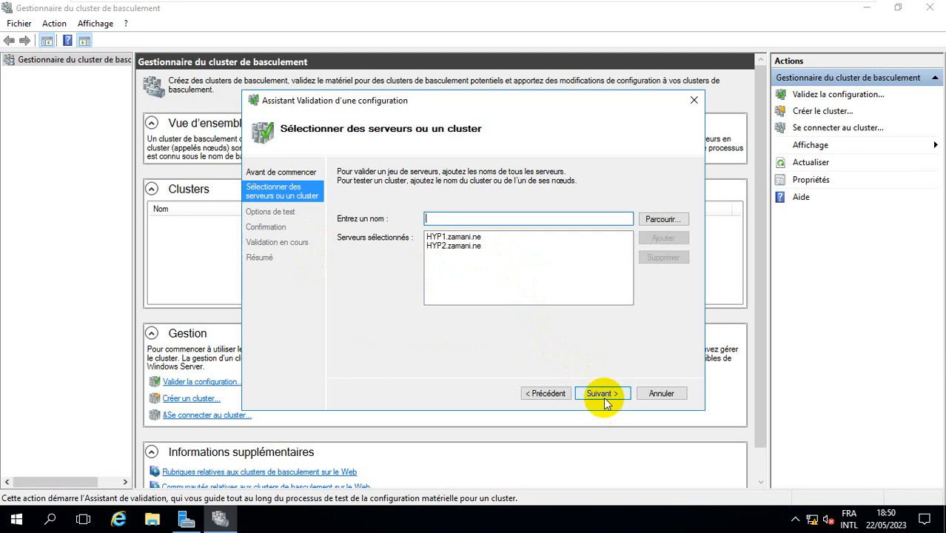
# Keep the recommended option to run all tests and start the validation of both servers after reviewing the test list.
pyautogui.click(601, 394)
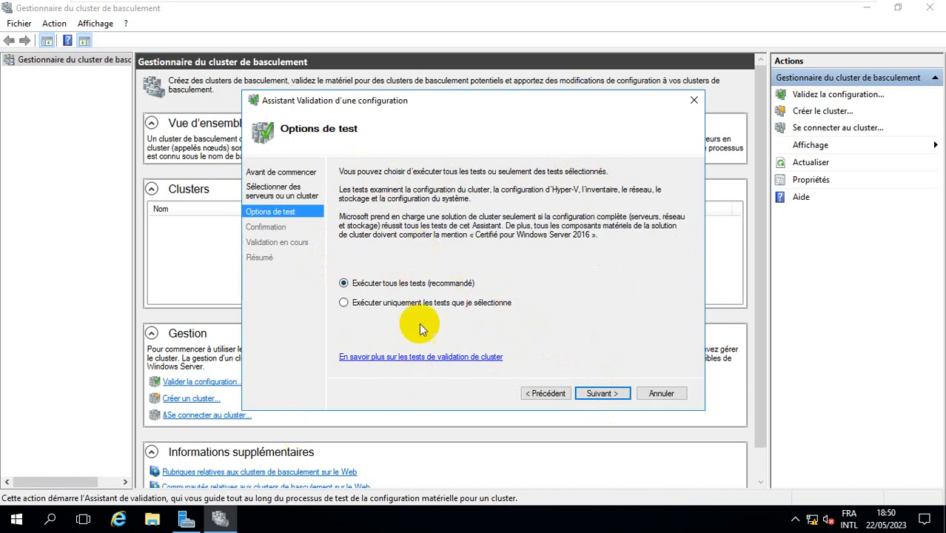
pyautogui.click(600, 393)
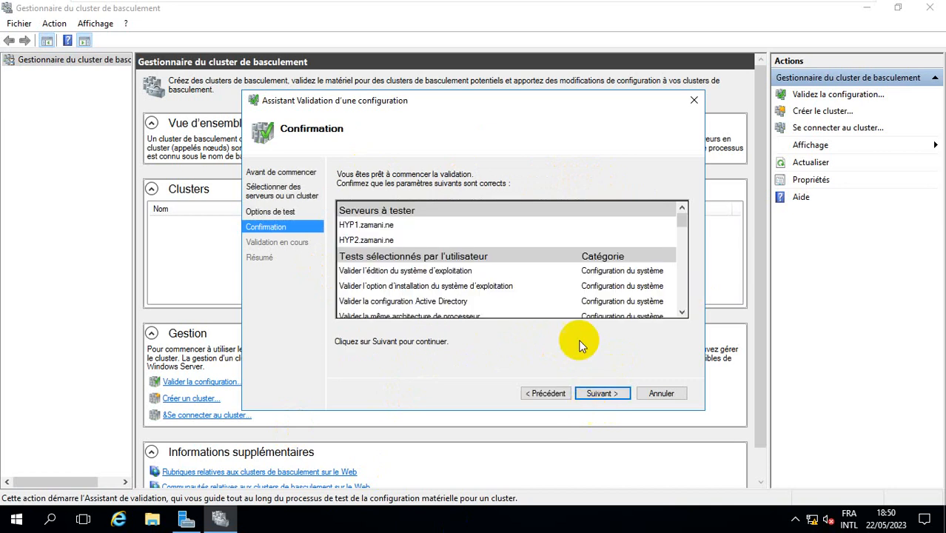
pyautogui.scroll(-10, 566, 259)
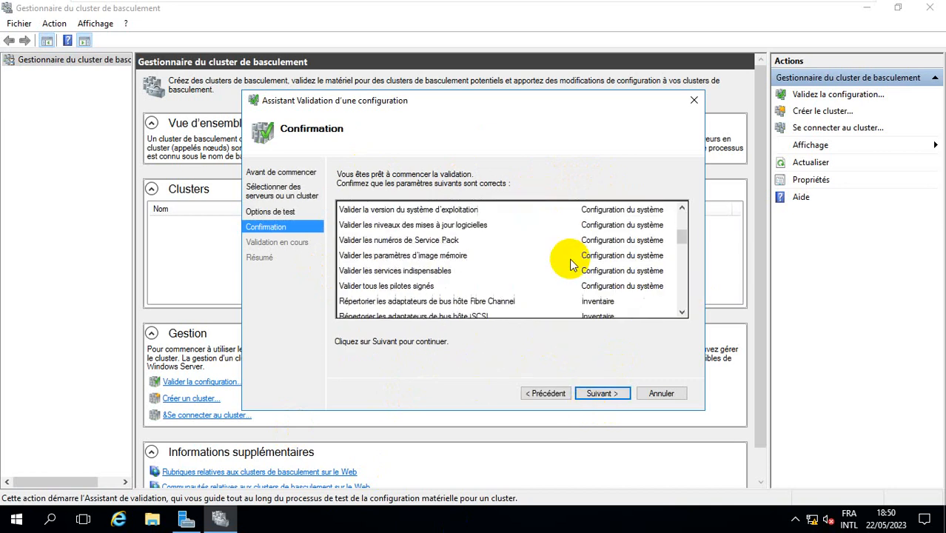
pyautogui.scroll(10, 570, 262)
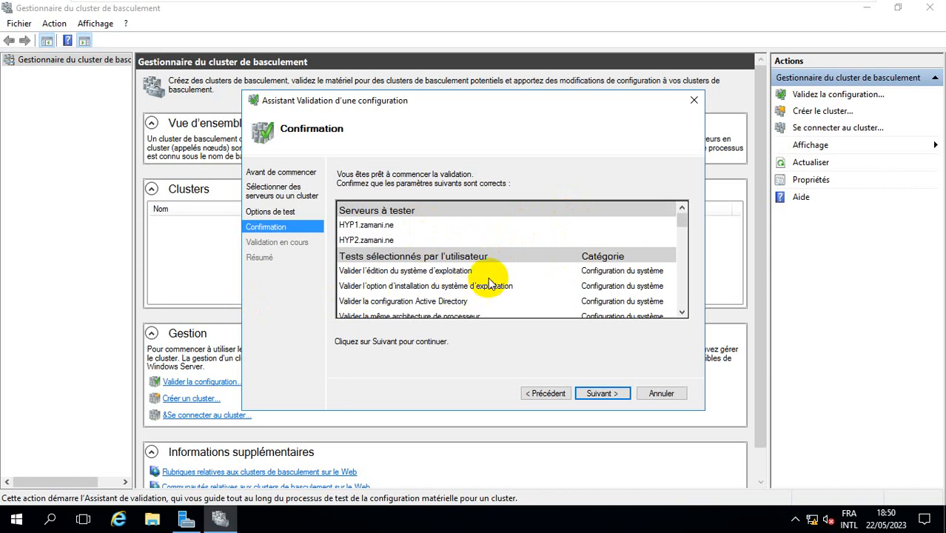
pyautogui.scroll(-8, 459, 243)
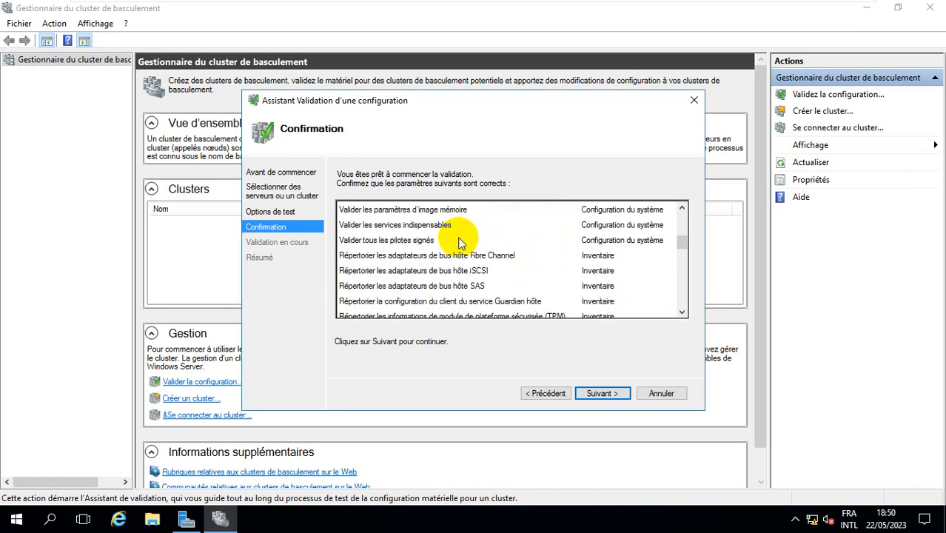
pyautogui.scroll(-7, 460, 244)
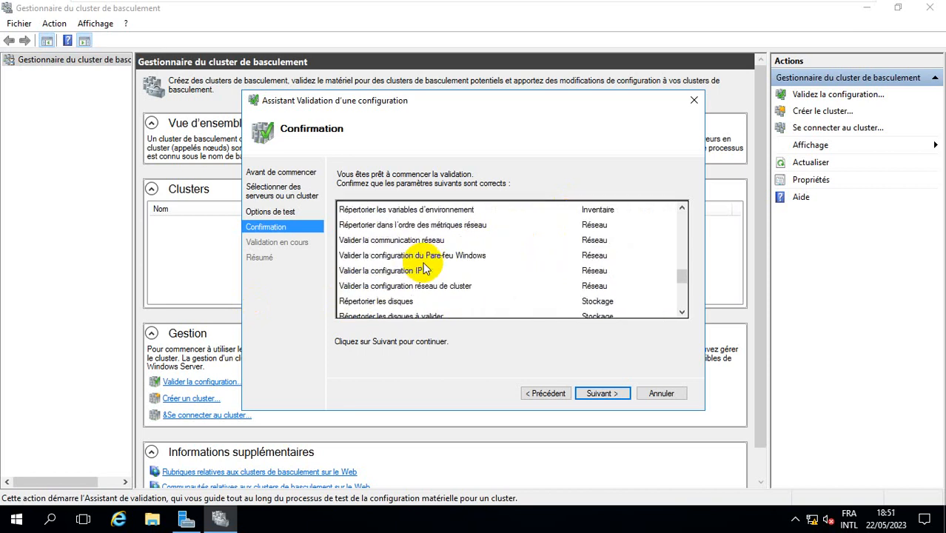
pyautogui.scroll(-1, 596, 250)
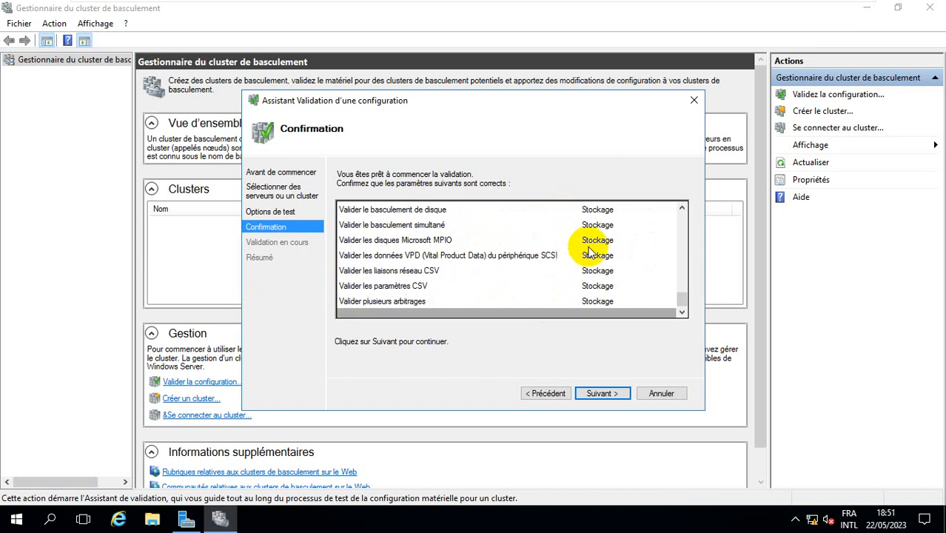
pyautogui.scroll(5, 590, 252)
pyautogui.scroll(-2, 562, 285)
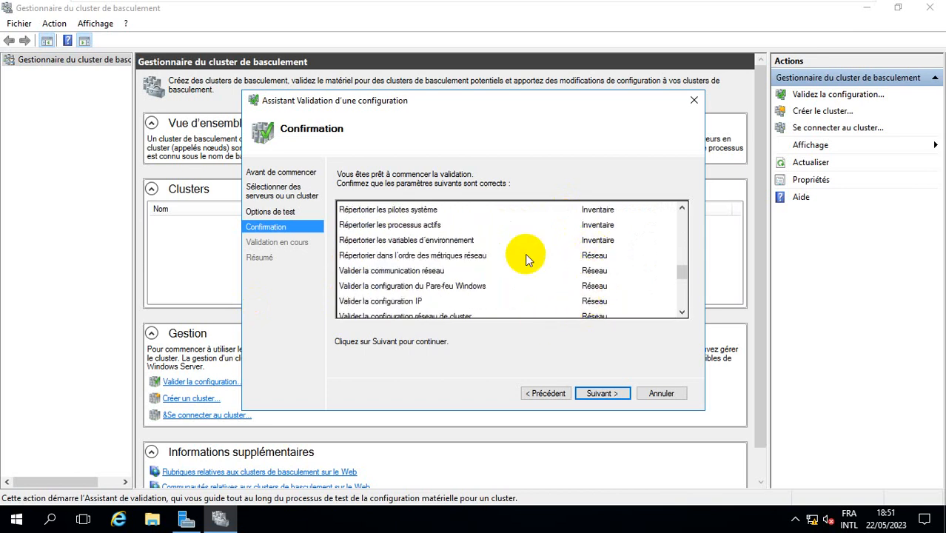
pyautogui.click(606, 393)
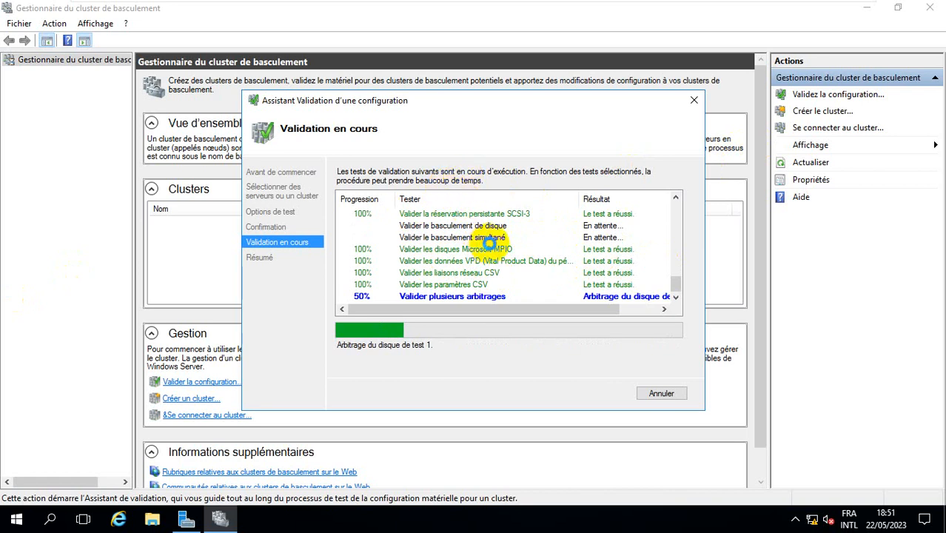
# Examine the progress and result of each validation test while the validation is running.
pyautogui.scroll(3, 492, 243)
pyautogui.scroll(2, 492, 242)
pyautogui.scroll(-2, 490, 237)
pyautogui.scroll(2, 498, 228)
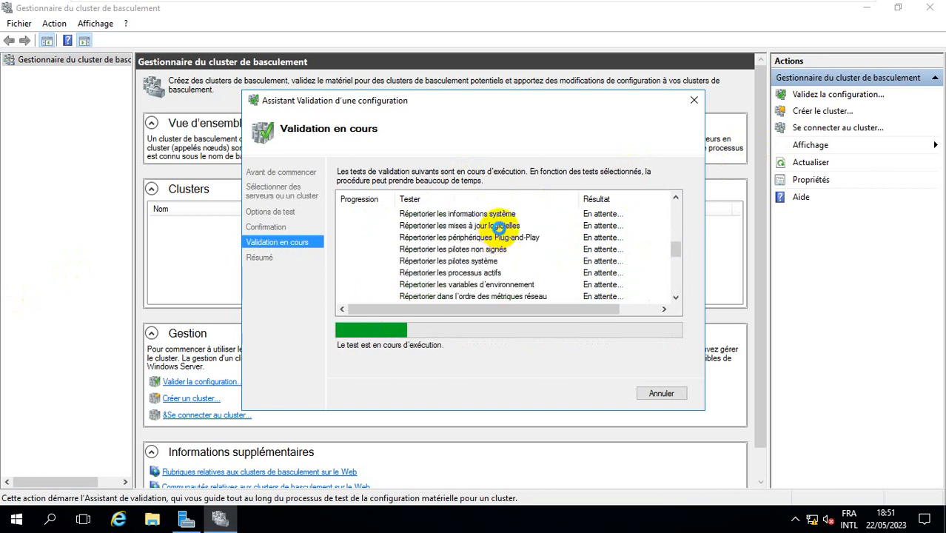
pyautogui.scroll(-3, 498, 223)
pyautogui.scroll(-3, 498, 228)
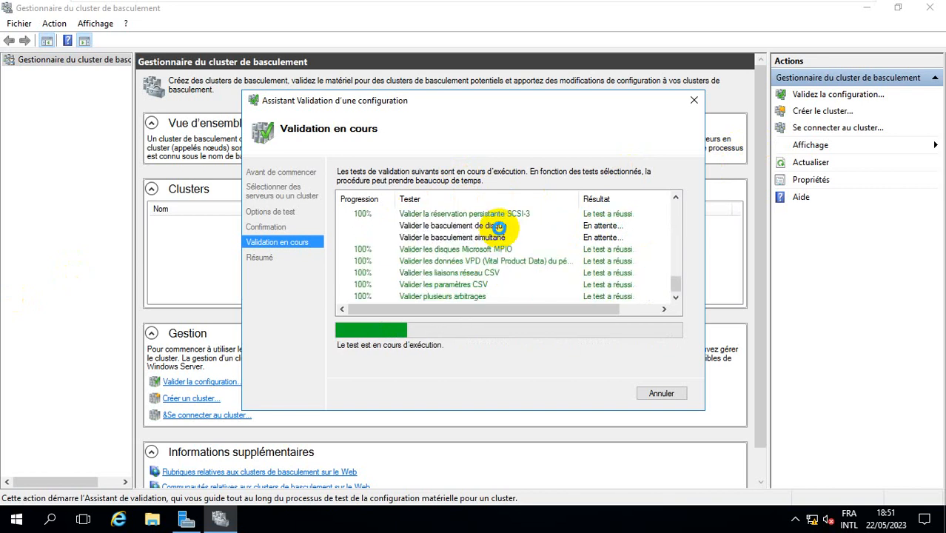
pyautogui.scroll(5, 498, 227)
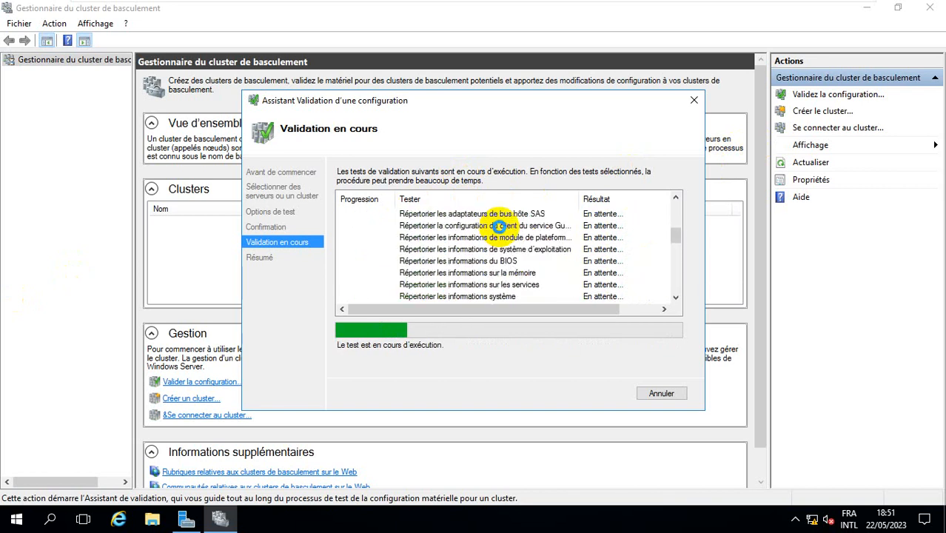
pyautogui.scroll(-6, 498, 227)
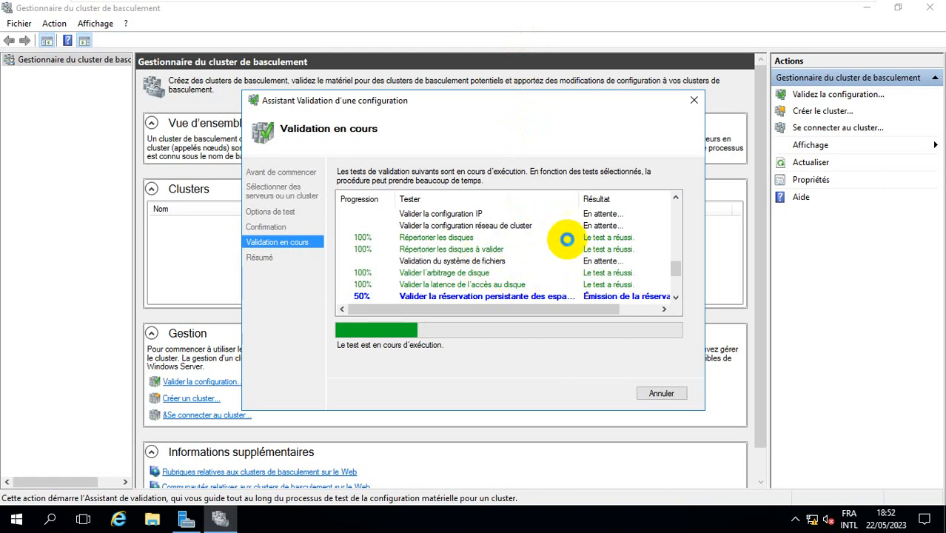
pyautogui.moveTo(549, 6)
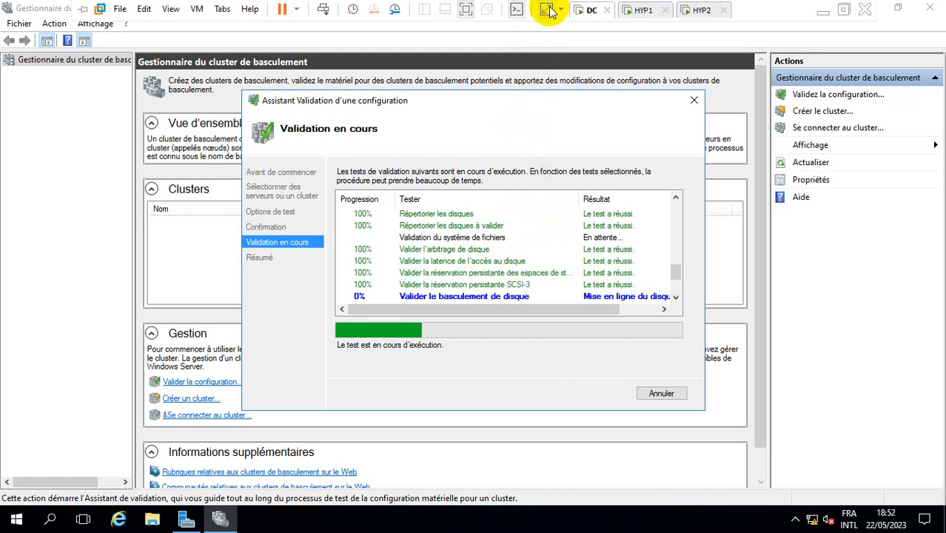
pyautogui.click(518, 9)
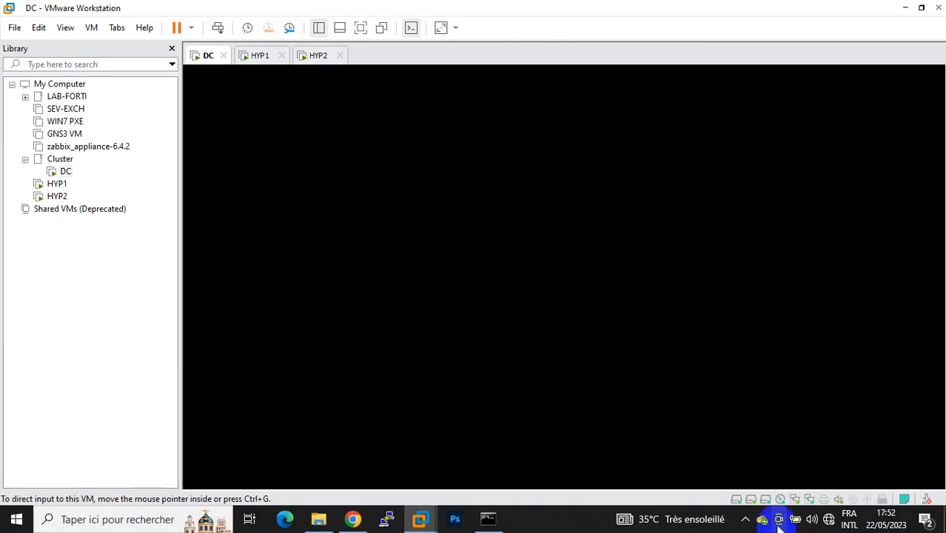
pyautogui.click(744, 518)
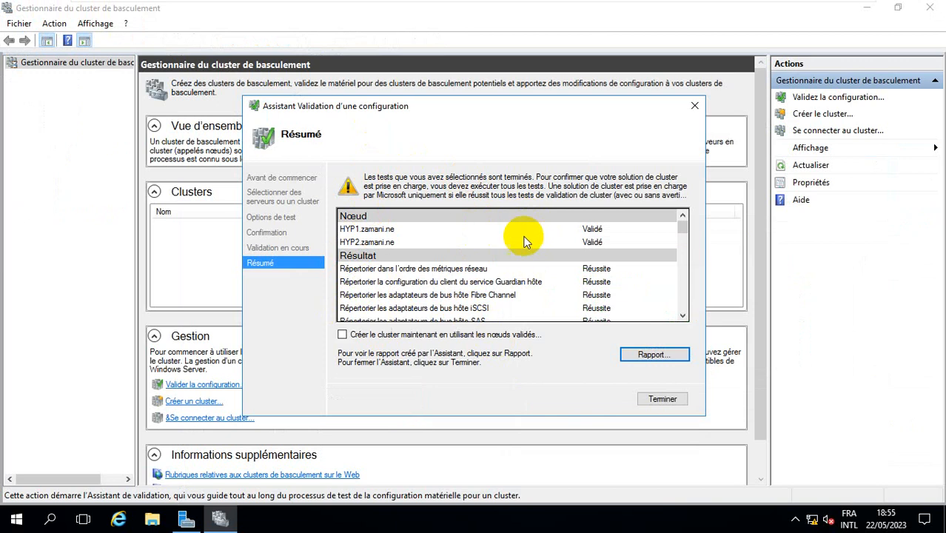
# Review the validation summary for both nodes, including the individual test results, the results by category and the closing summary.
pyautogui.click(554, 226)
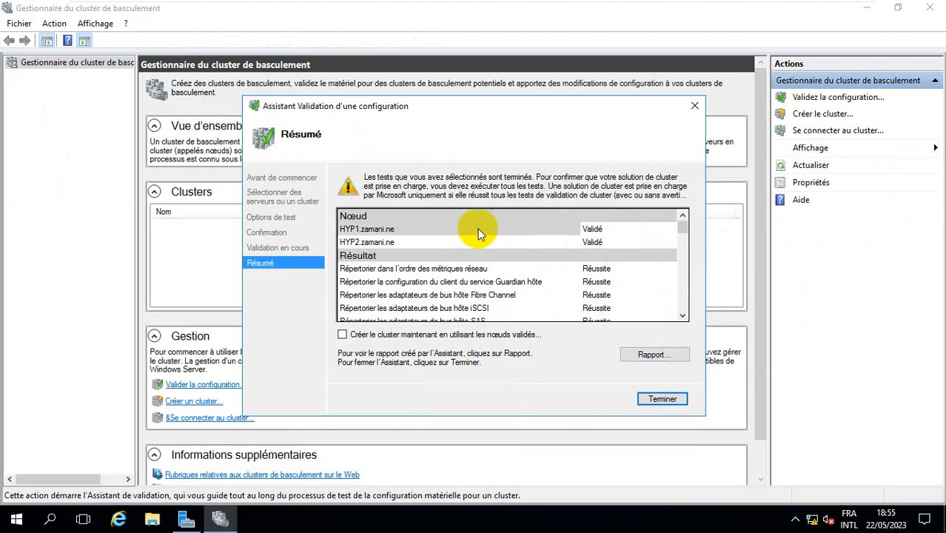
pyautogui.click(509, 281)
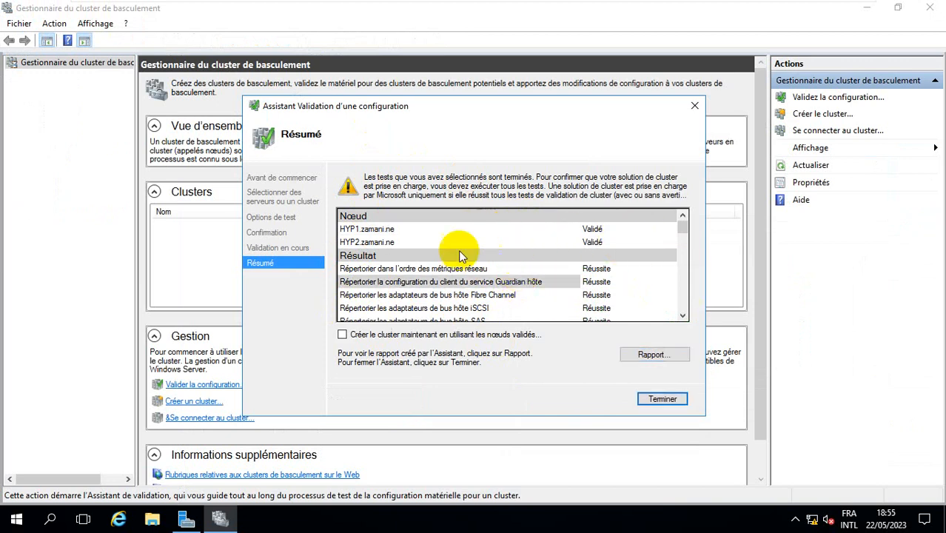
pyautogui.scroll(-1, 516, 267)
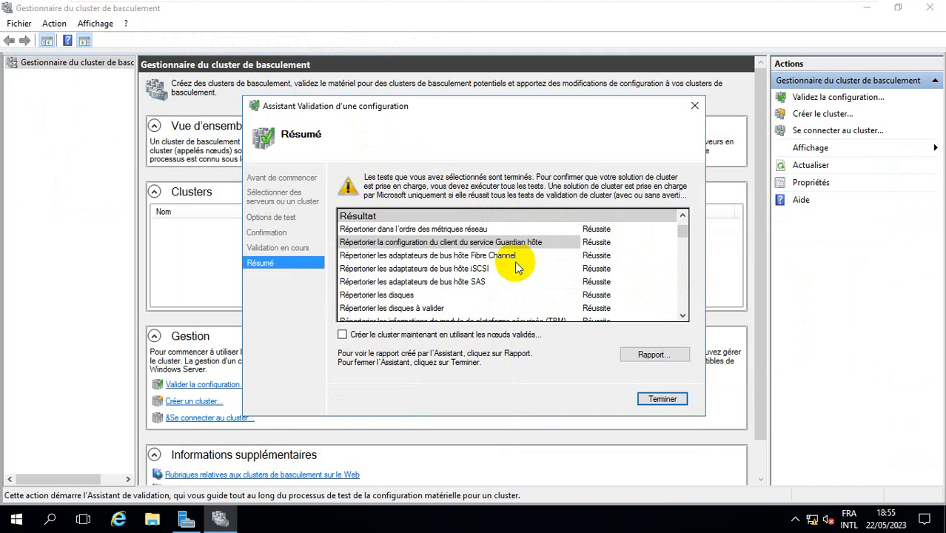
pyautogui.scroll(-1, 518, 259)
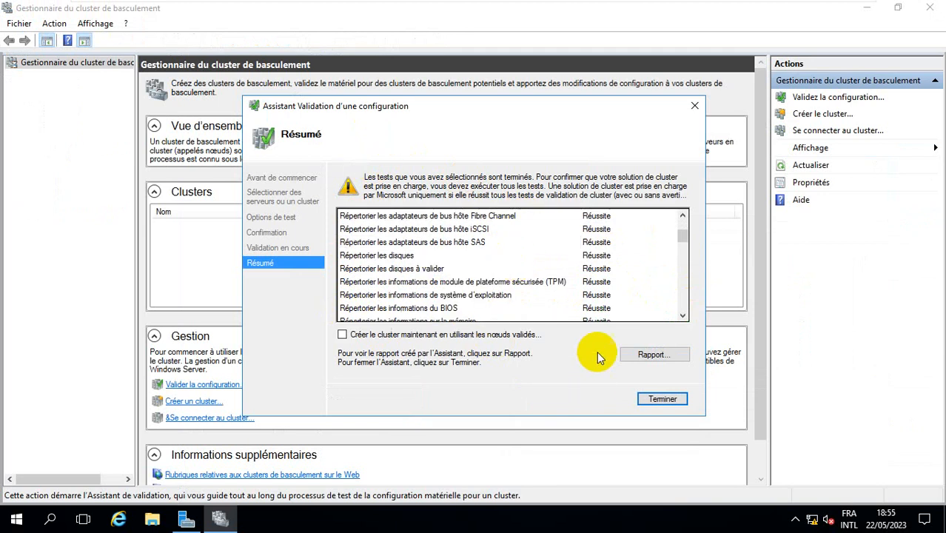
pyautogui.scroll(2, 549, 279)
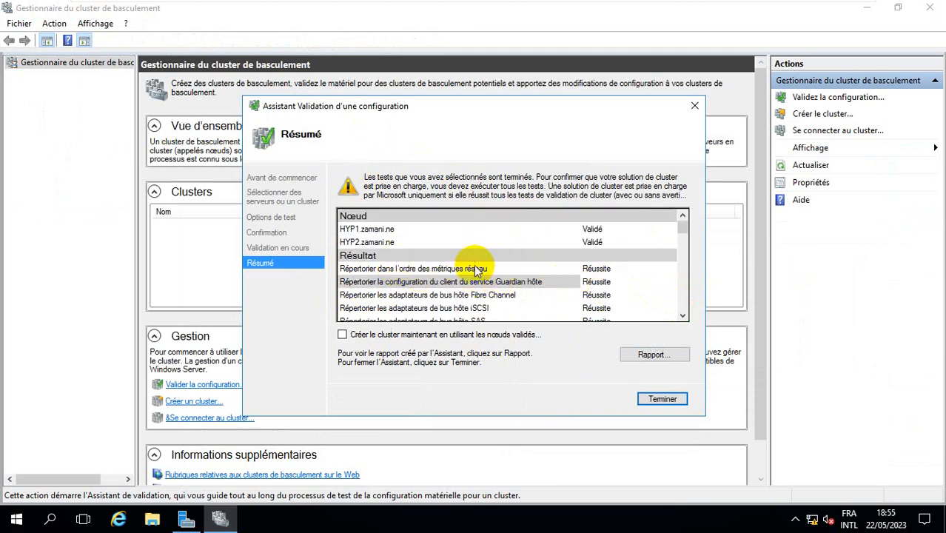
pyautogui.scroll(-2, 574, 273)
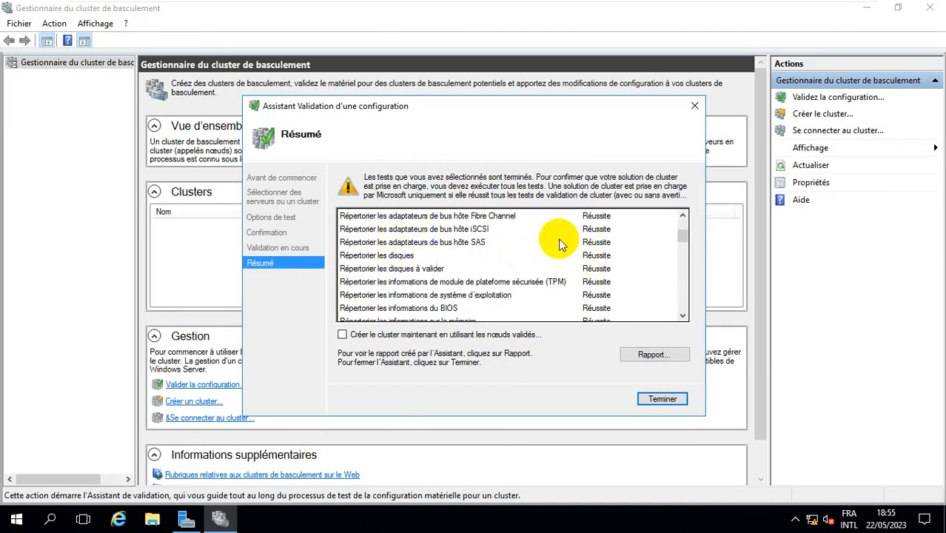
pyautogui.scroll(-1, 518, 247)
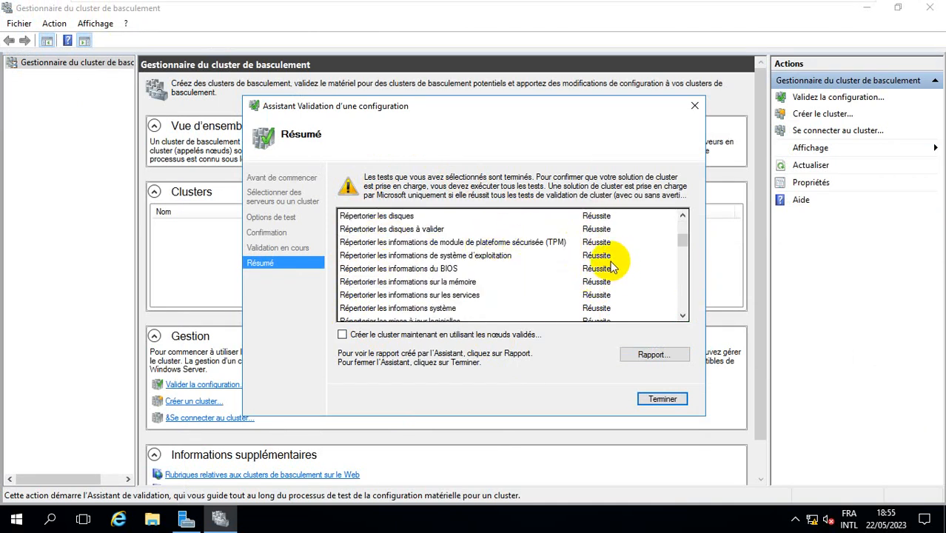
pyautogui.scroll(-1, 601, 263)
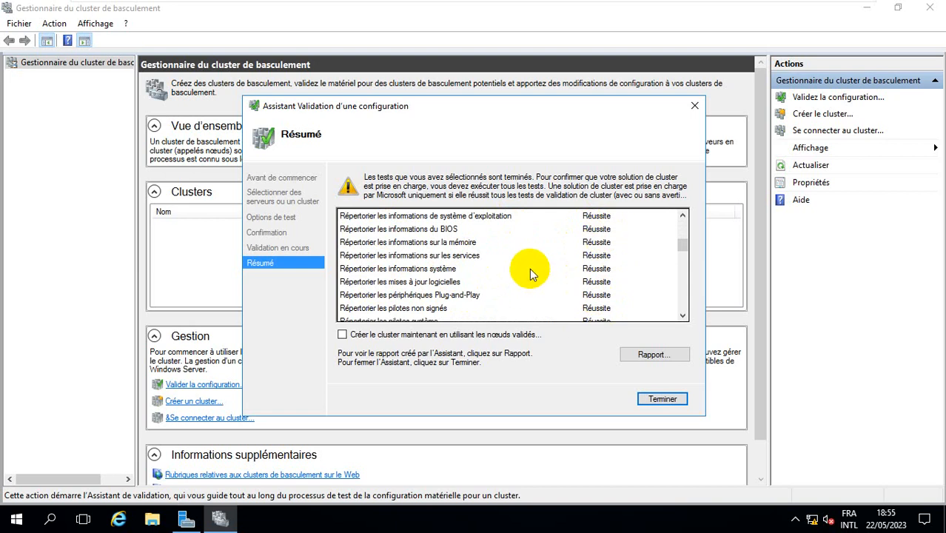
pyautogui.scroll(-2, 584, 244)
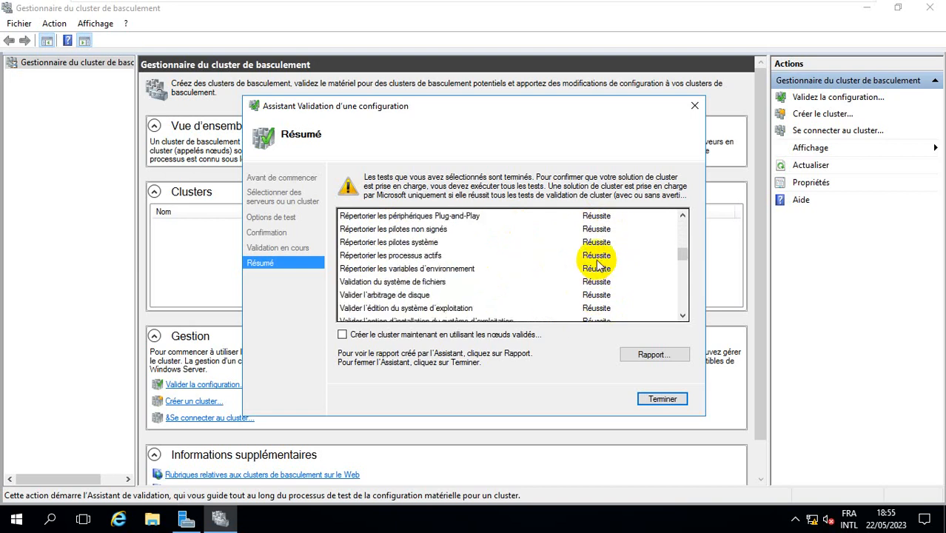
pyautogui.scroll(-2, 601, 266)
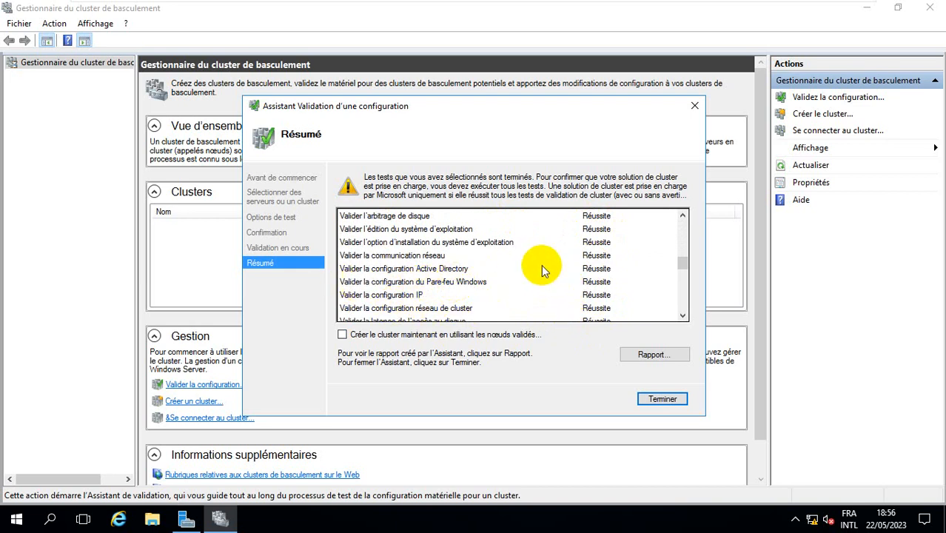
pyautogui.scroll(-1, 540, 264)
pyautogui.scroll(-1, 586, 292)
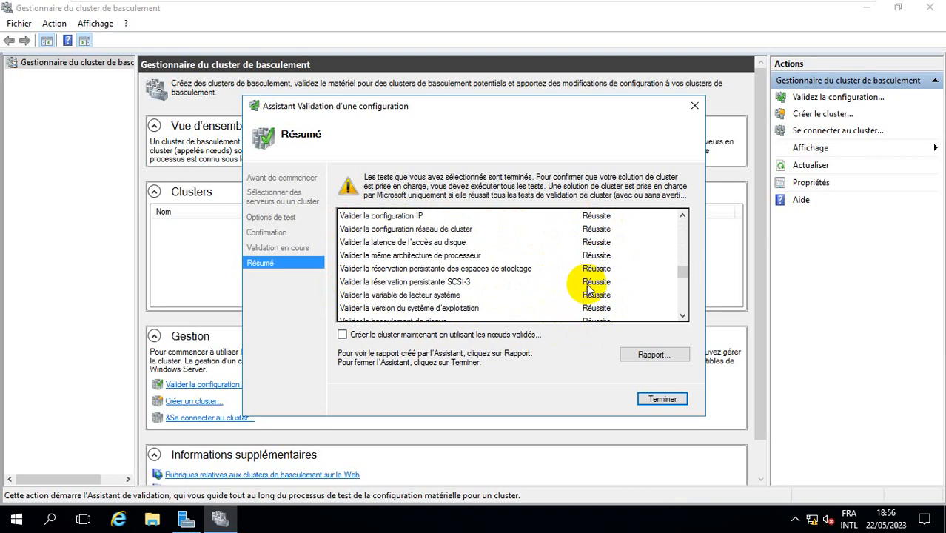
pyautogui.scroll(-1, 591, 271)
pyautogui.scroll(-3, 592, 270)
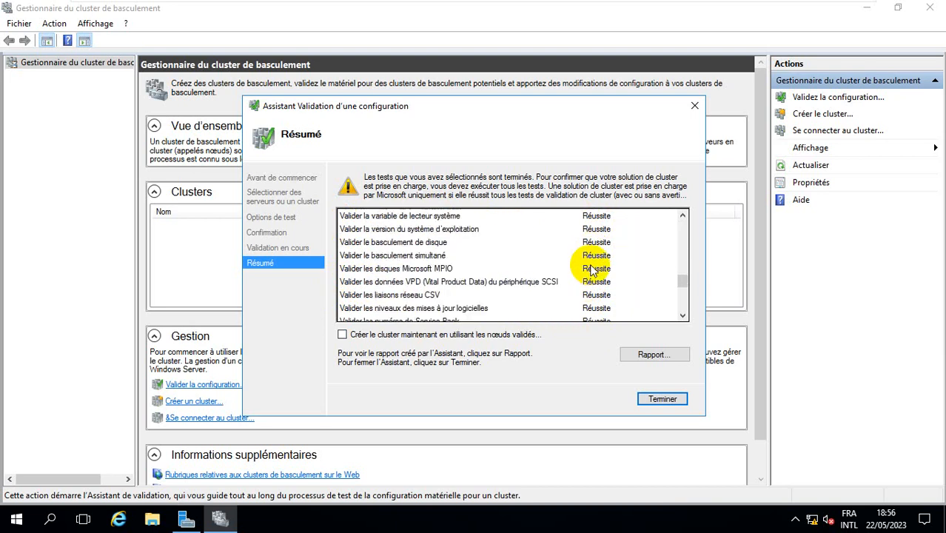
pyautogui.scroll(-1, 595, 266)
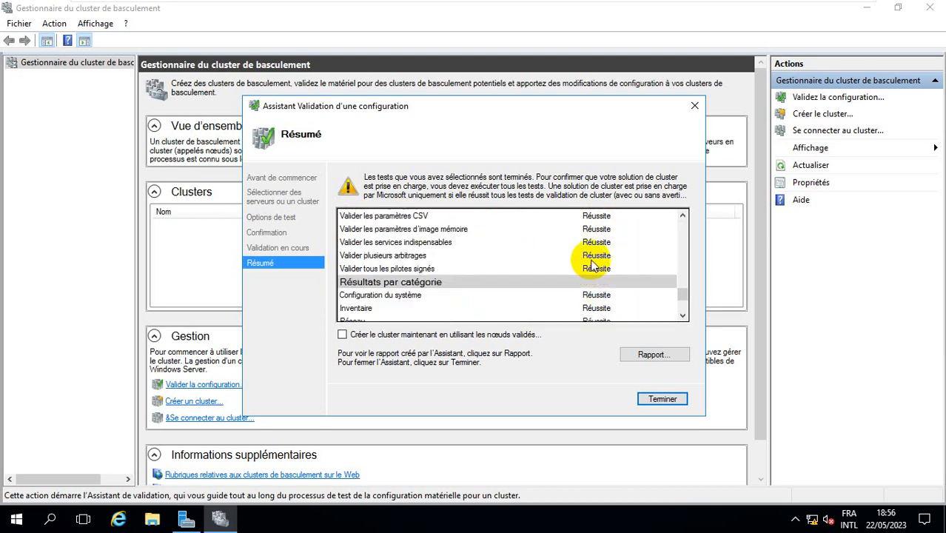
pyautogui.scroll(-1, 444, 277)
pyautogui.scroll(-1, 473, 279)
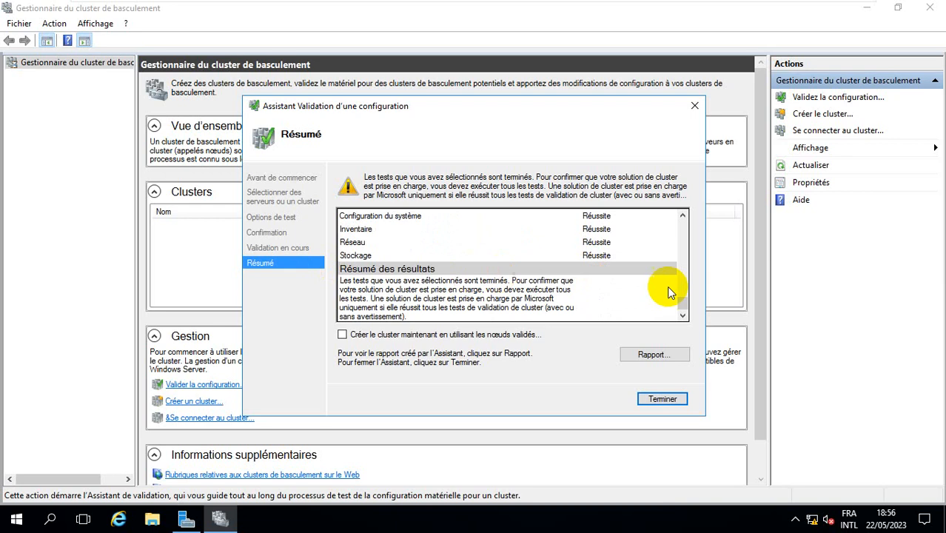
# Finish the validation with the option to create the cluster from the validated nodes and pass the cluster creation introduction.
pyautogui.click(363, 337)
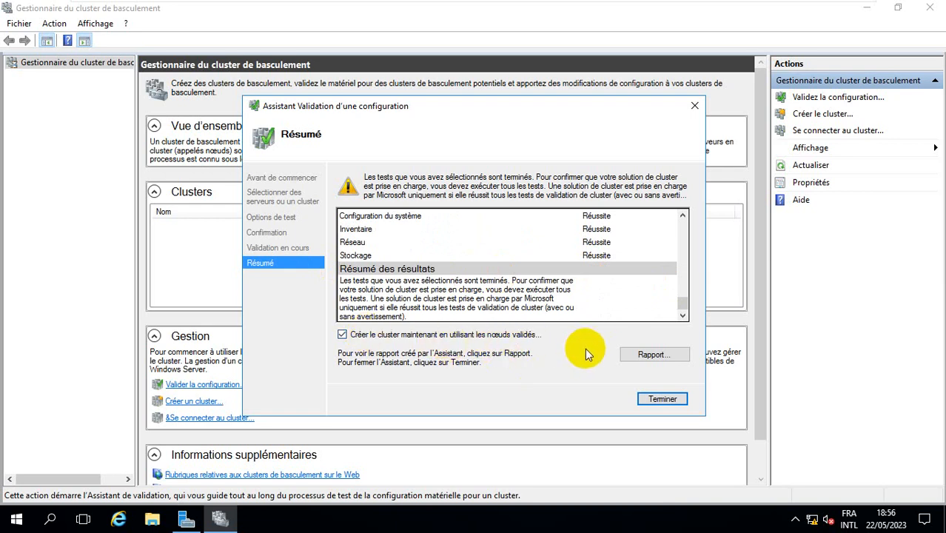
pyautogui.click(660, 400)
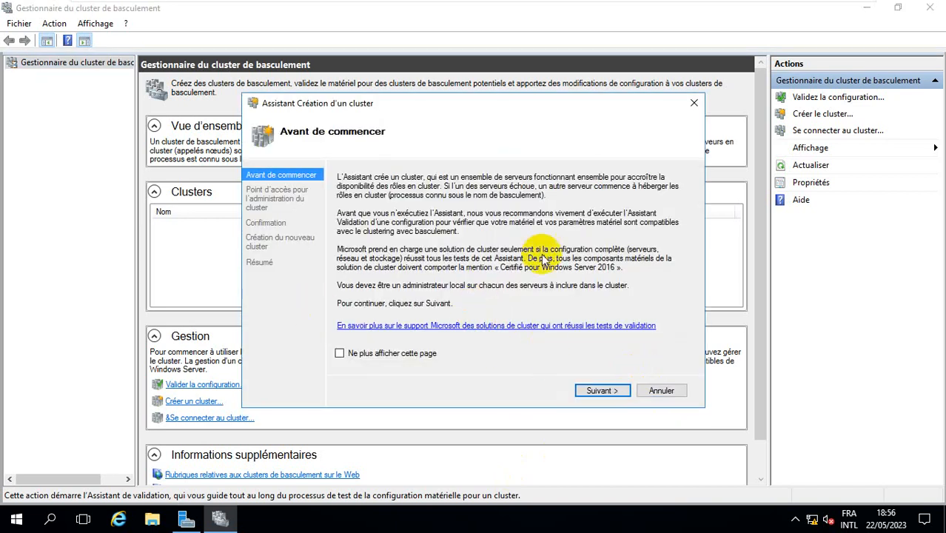
pyautogui.click(601, 390)
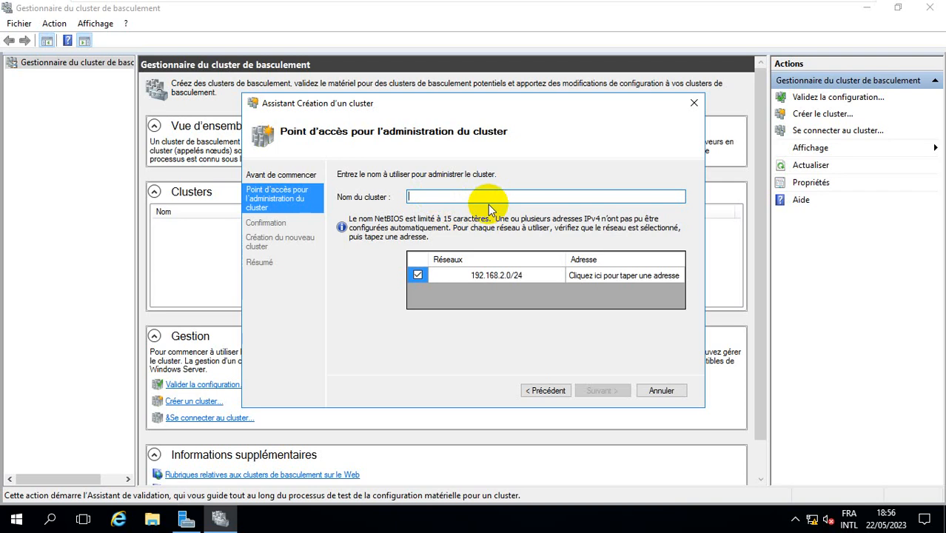
# Name the cluster "cluster" and assign it the address 192.168.2.10 on the 192.168.2.0/24 network.
pyautogui.write('cluster')
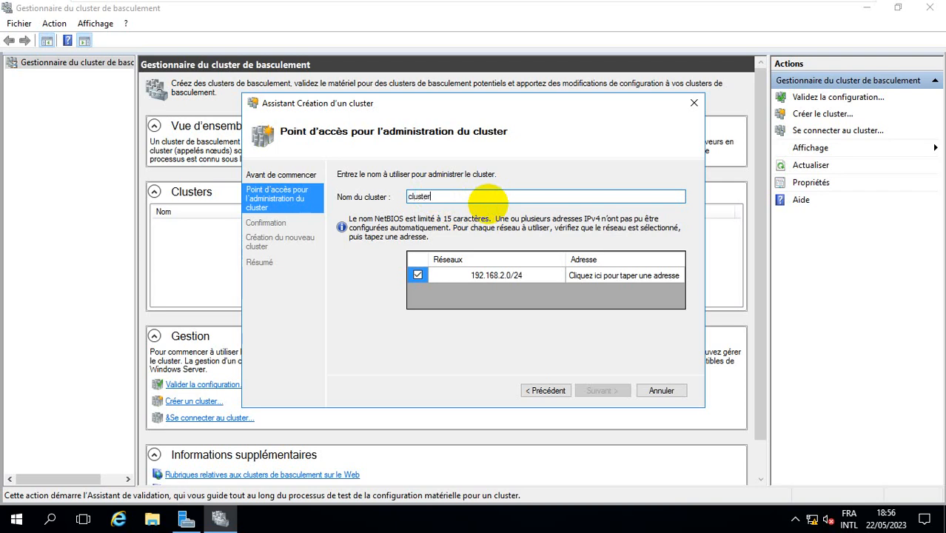
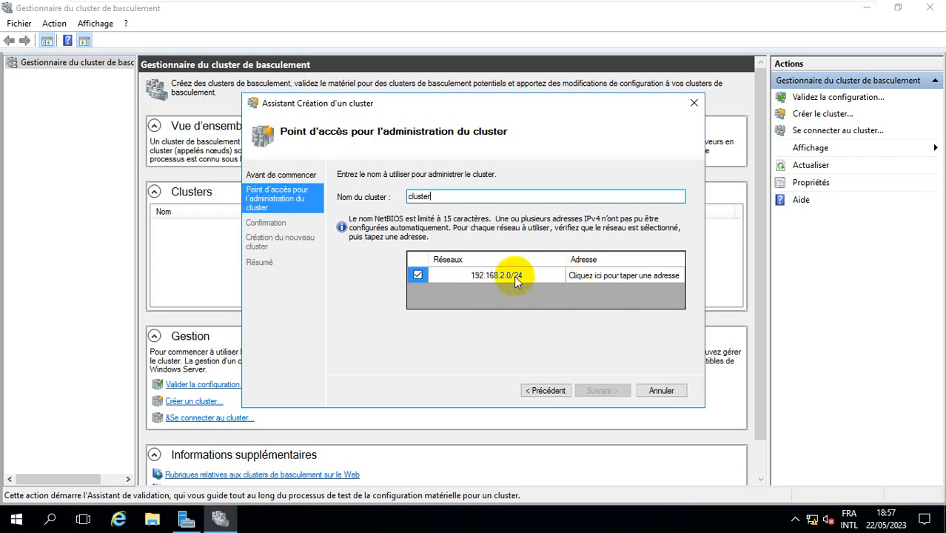
pyautogui.click(597, 272)
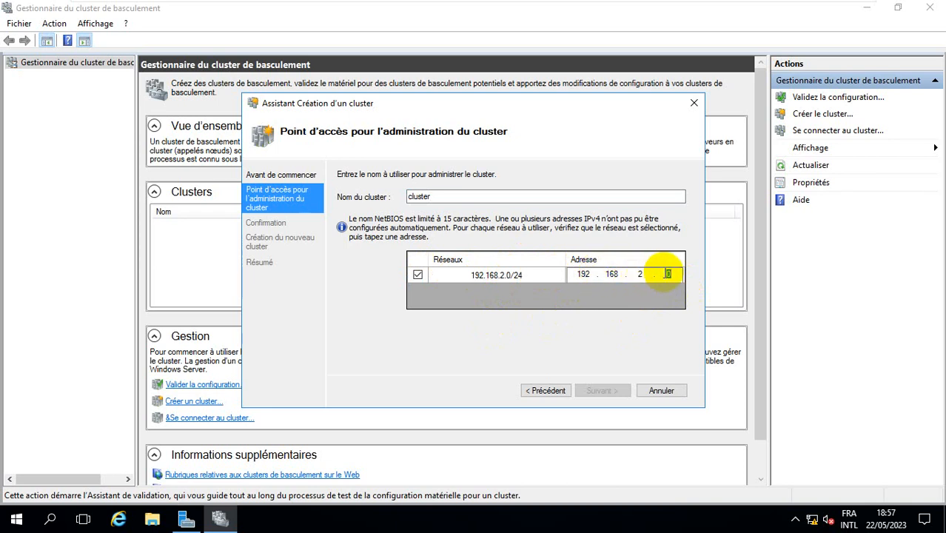
pyautogui.write('10')
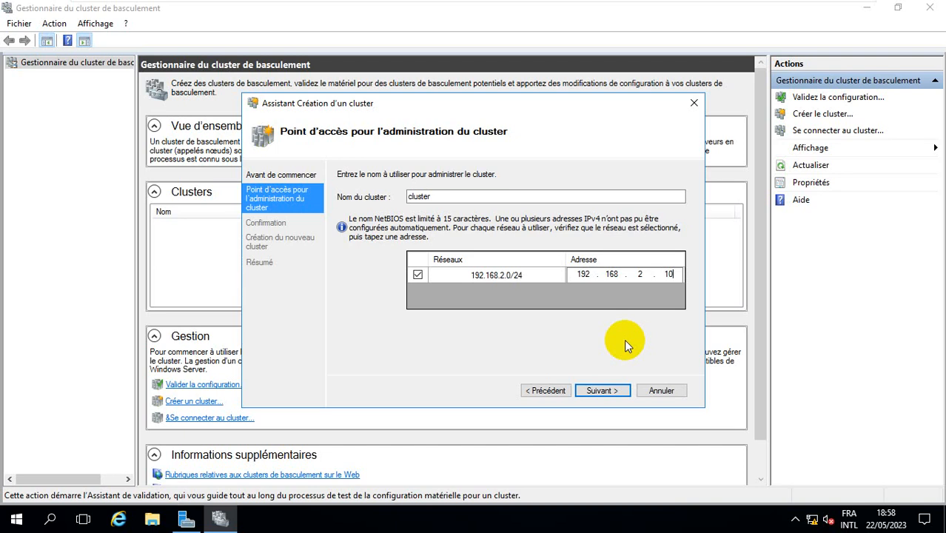
pyautogui.click(617, 396)
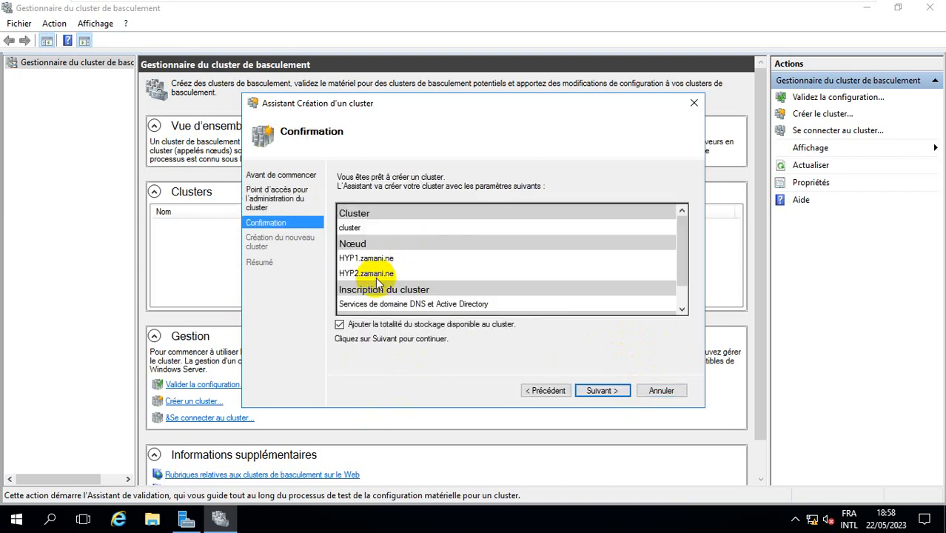
# Review the cluster settings, create the cluster with all available storage added, and finish the wizard.
pyautogui.scroll(-1, 400, 289)
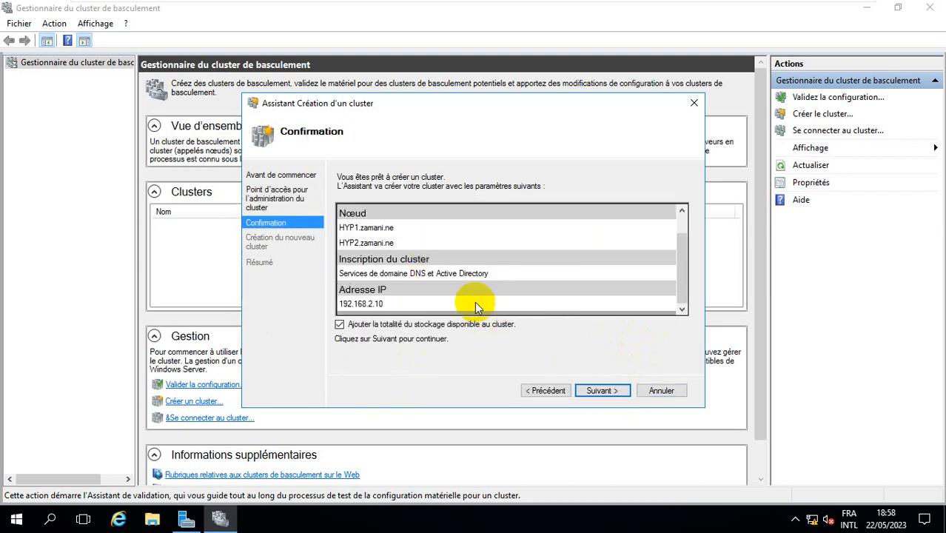
pyautogui.scroll(1, 382, 241)
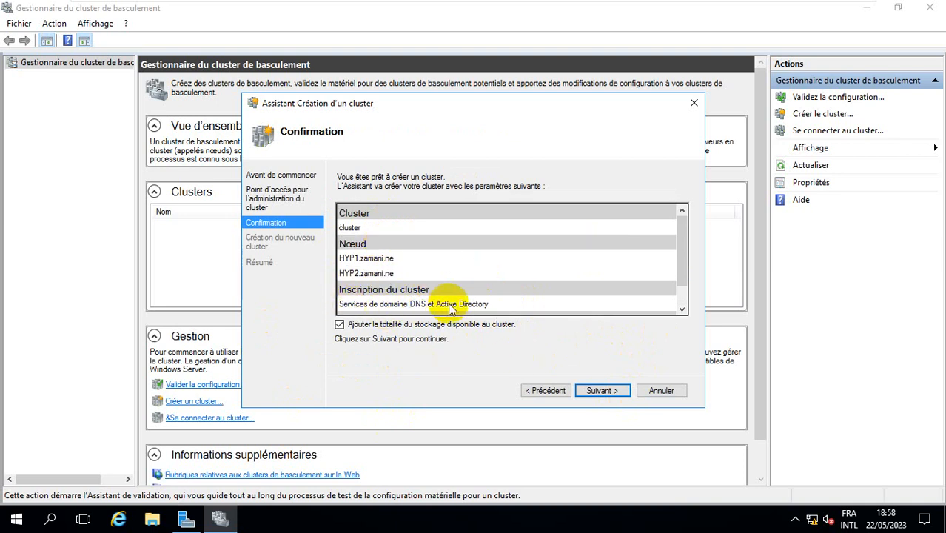
pyautogui.scroll(-1, 466, 296)
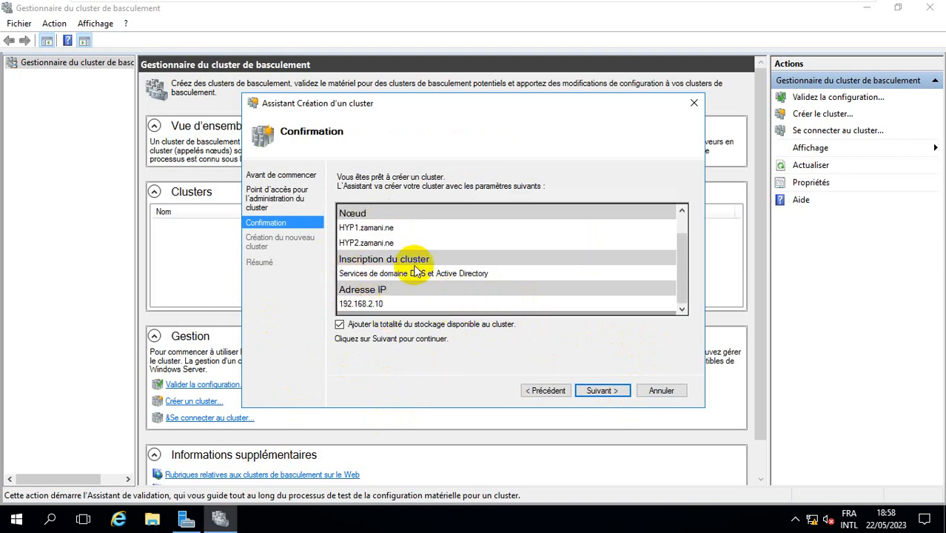
pyautogui.scroll(1, 450, 290)
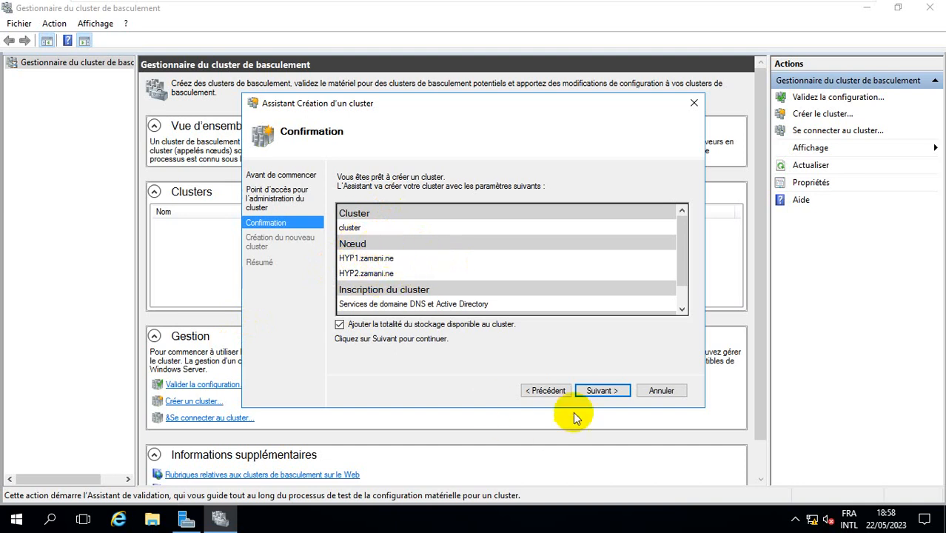
pyautogui.click(599, 392)
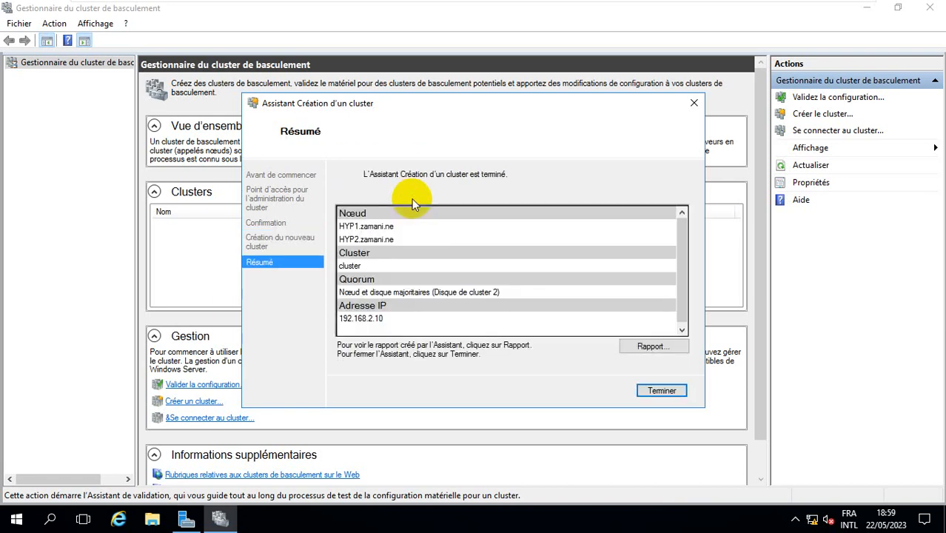
pyautogui.click(651, 389)
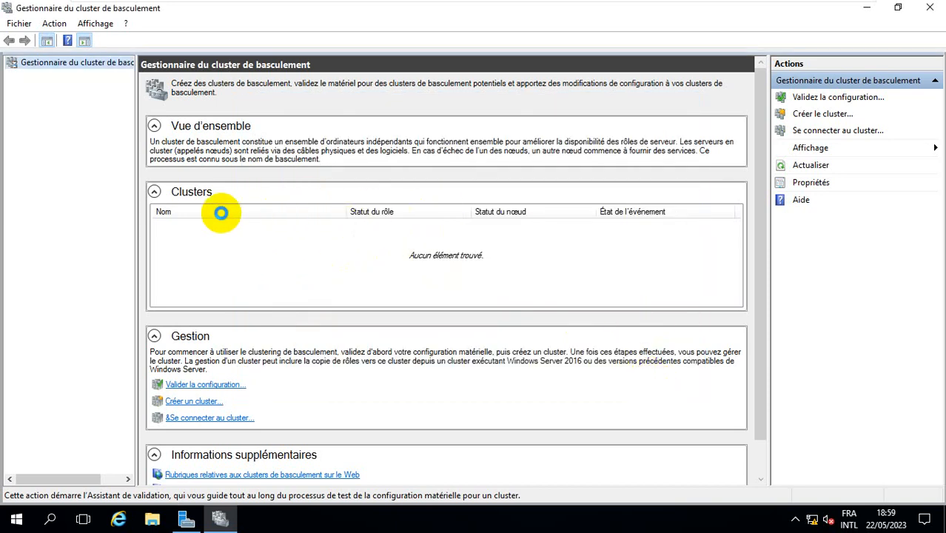
# Open the new cluster.zamani.ne cluster, expand its contents and view its roles.
pyautogui.click(200, 227)
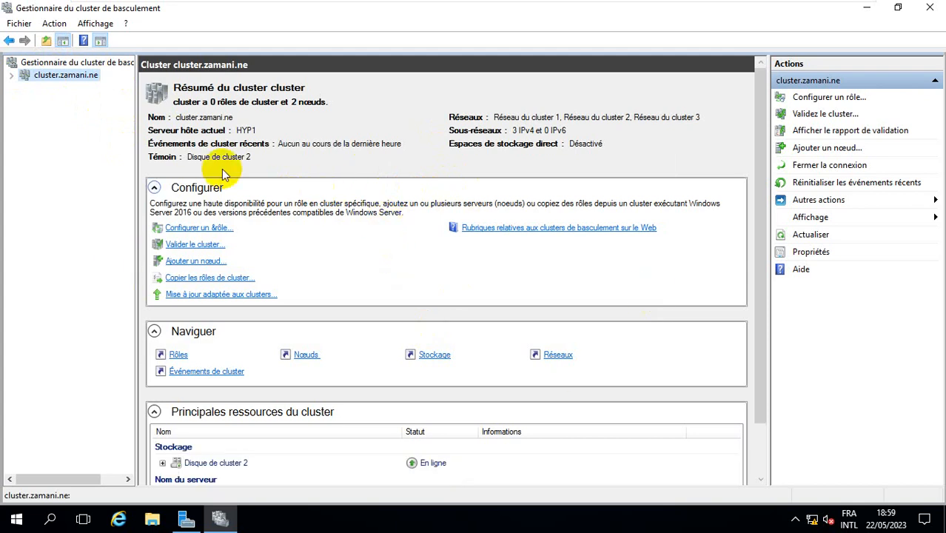
pyautogui.click(11, 75)
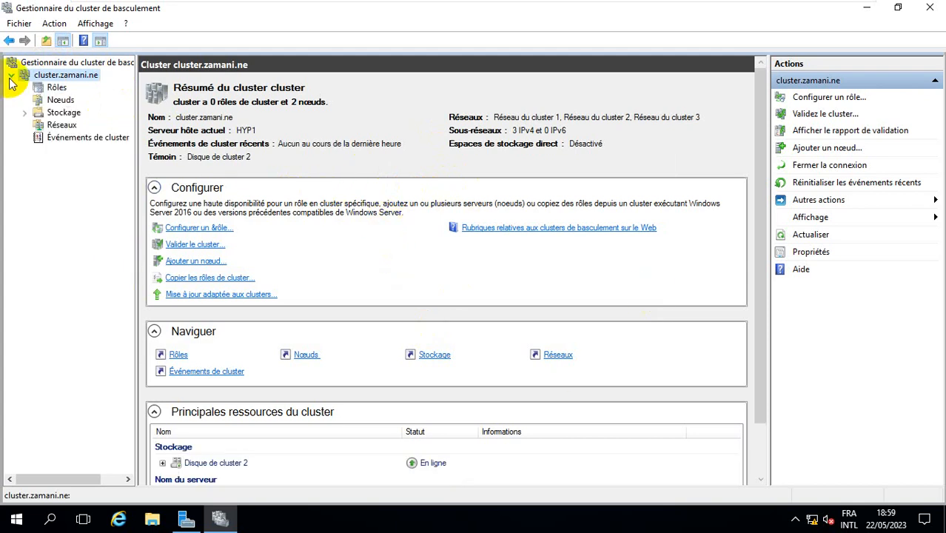
pyautogui.click(46, 88)
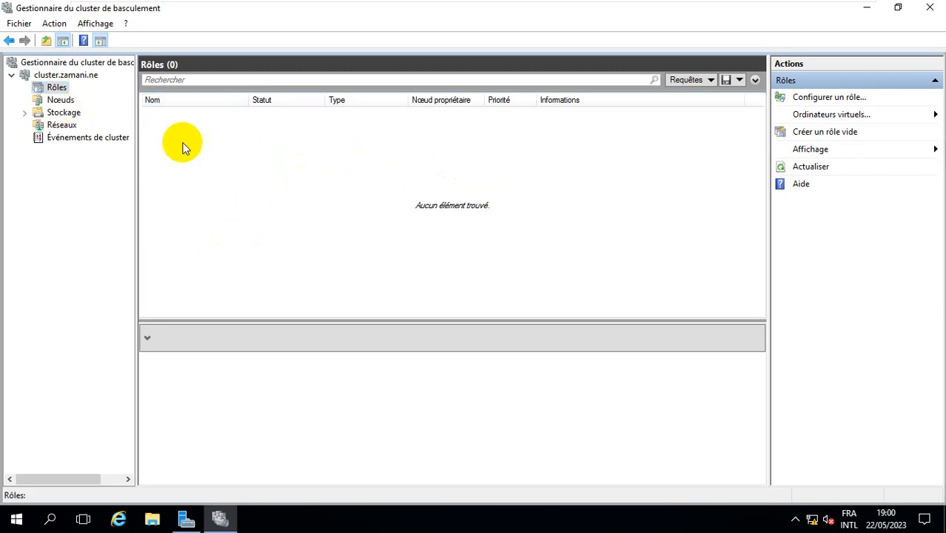
# Examine the roles available for high availability in the role configuration wizard, then close it without configuring one.
pyautogui.rightClick(59, 90)
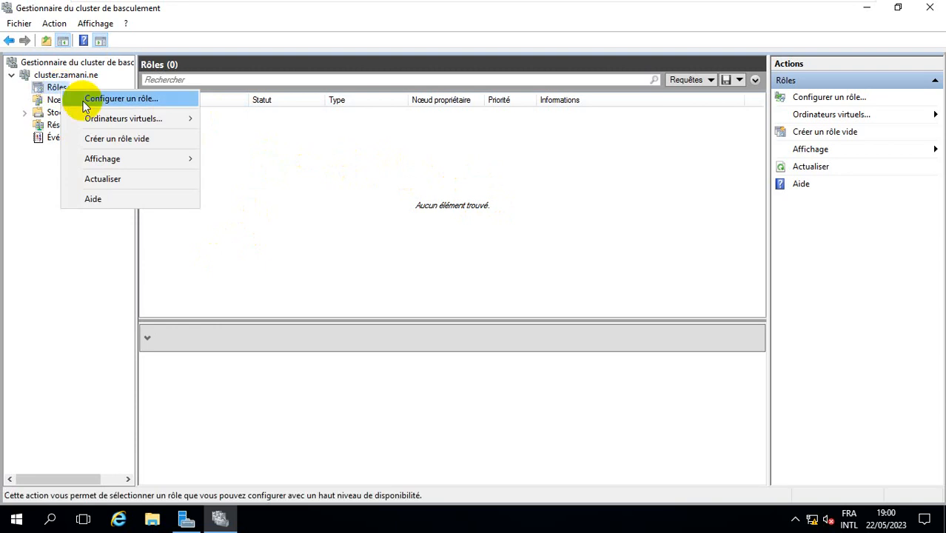
pyautogui.click(117, 103)
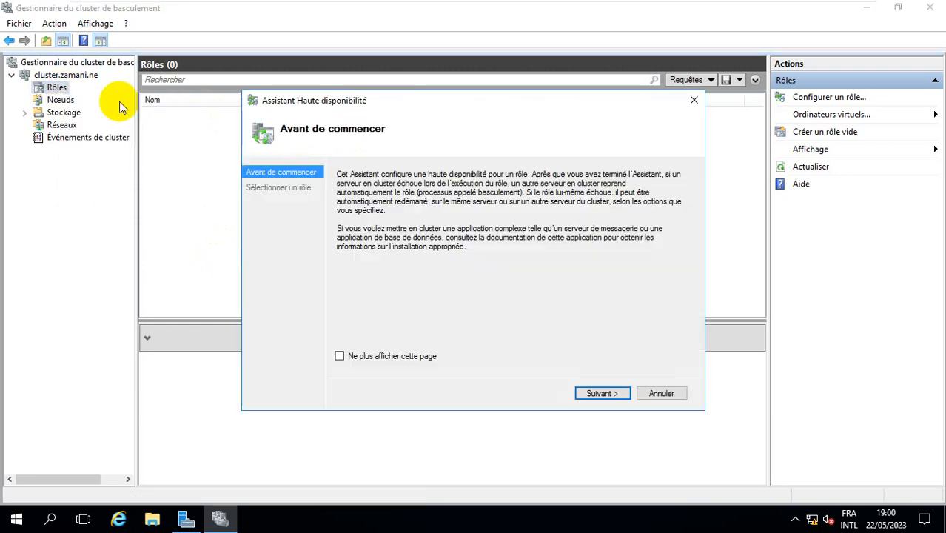
pyautogui.click(601, 393)
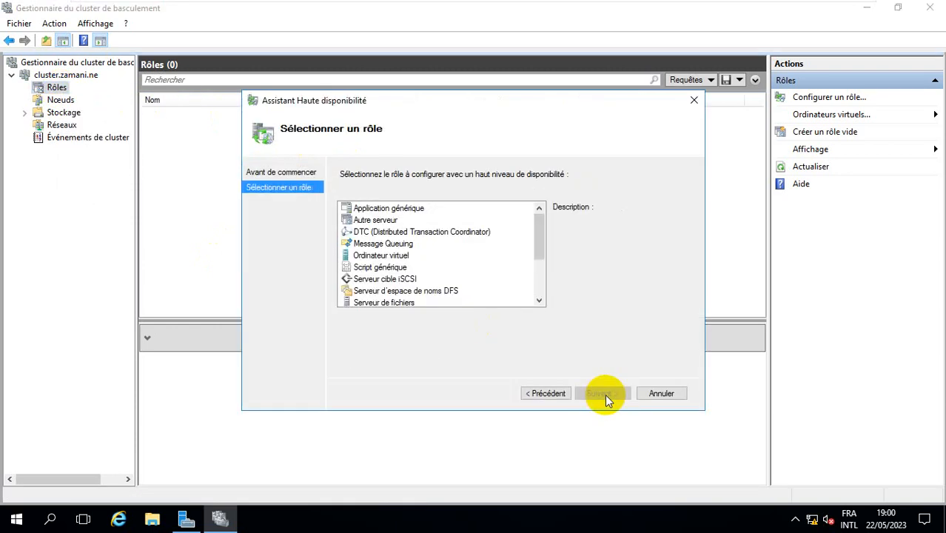
pyautogui.scroll(-3, 414, 265)
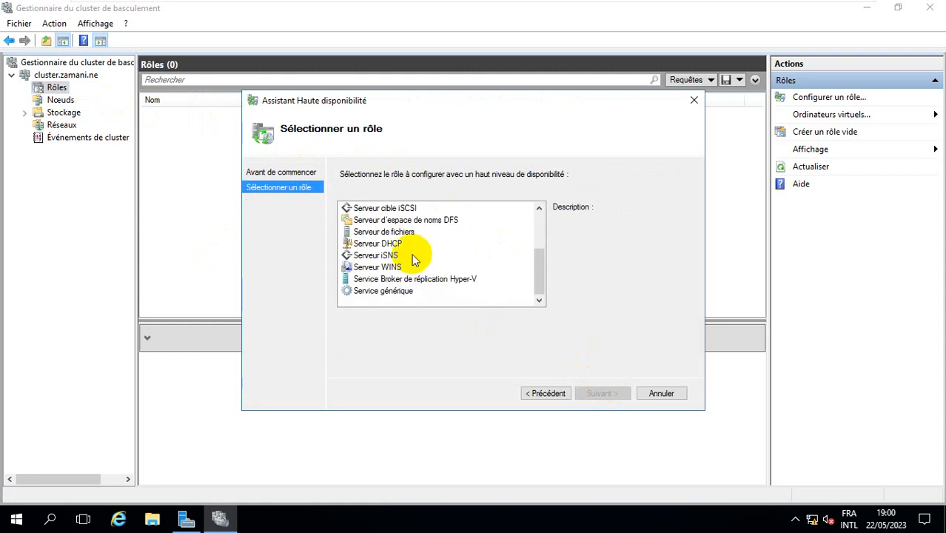
pyautogui.scroll(2, 413, 261)
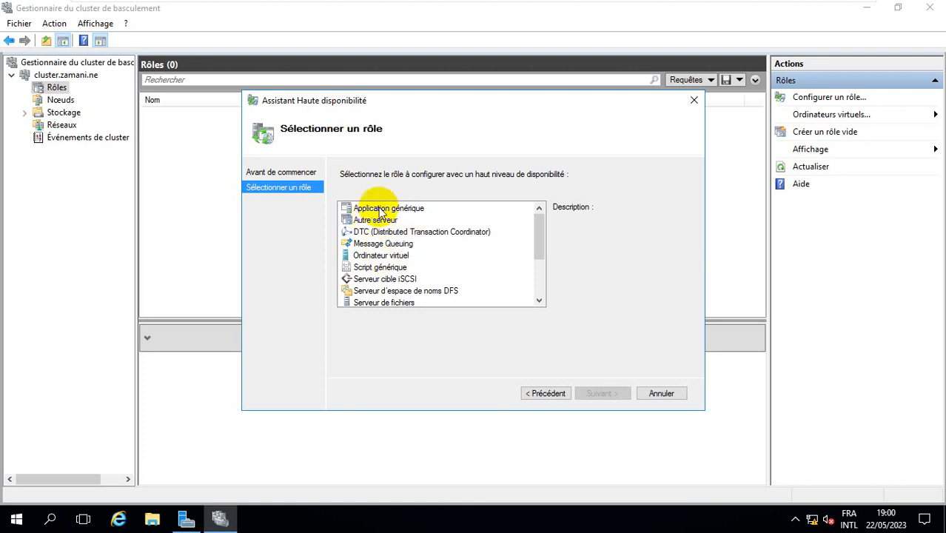
pyautogui.scroll(-1, 402, 302)
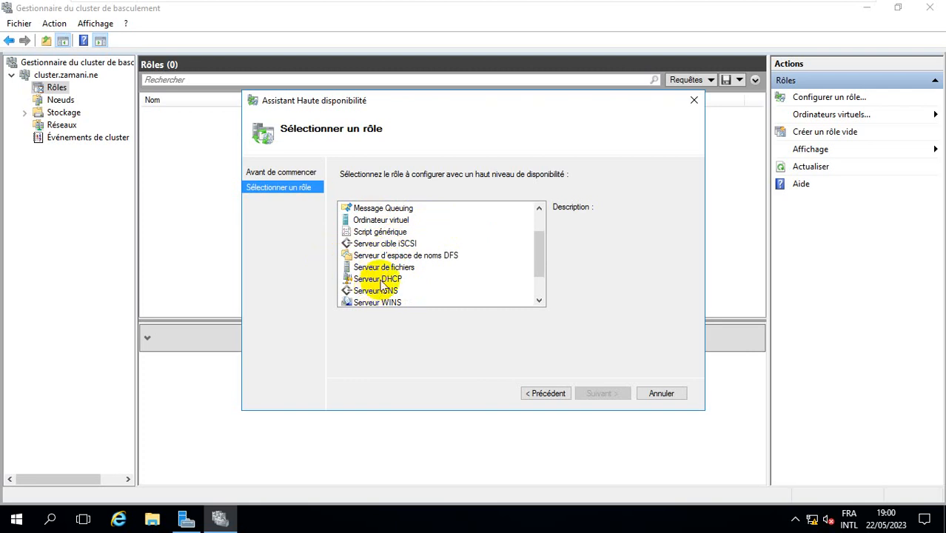
pyautogui.scroll(-1, 374, 276)
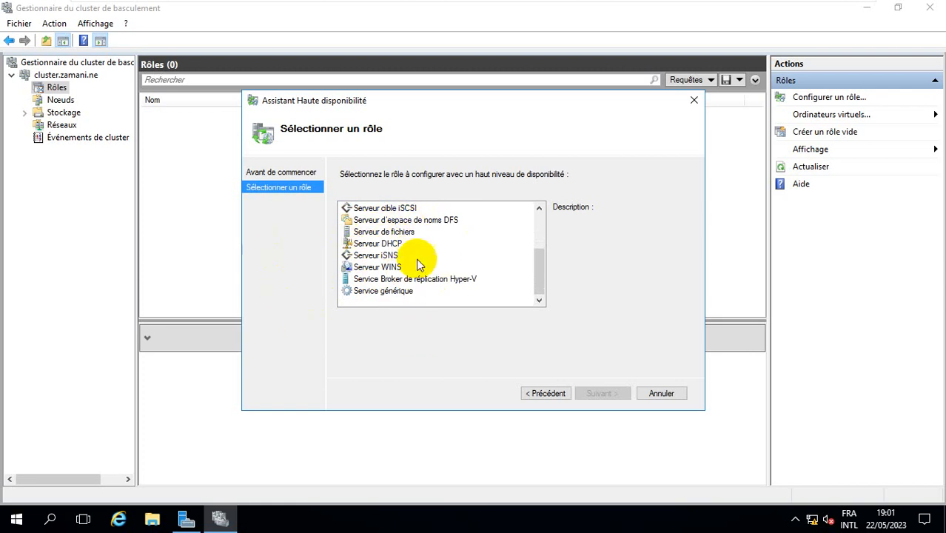
pyautogui.click(686, 101)
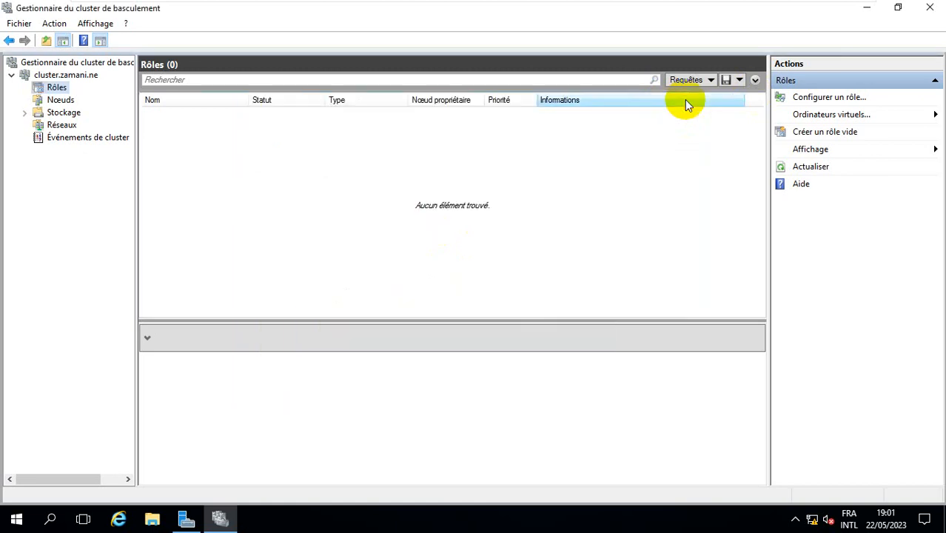
# Check the cluster's nodes and storage overview, then list the cluster disks.
pyautogui.click(53, 100)
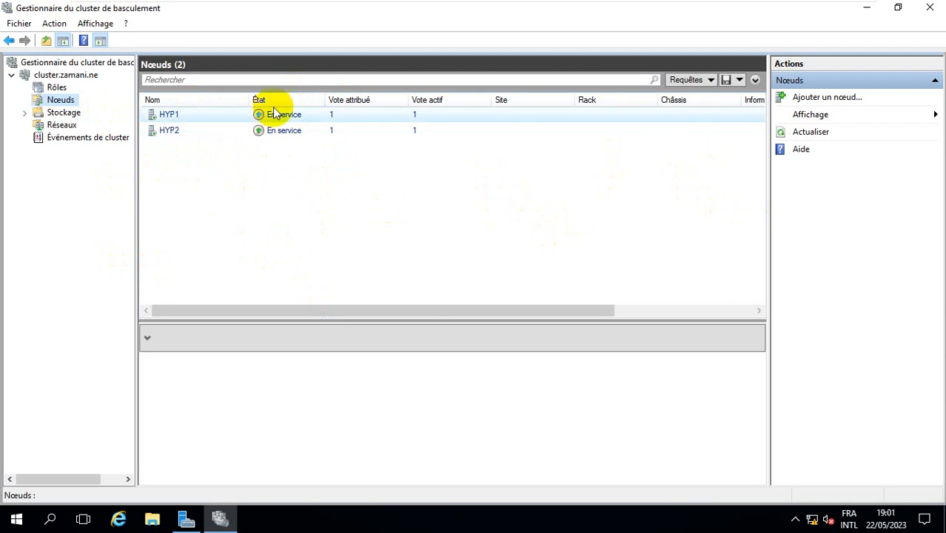
pyautogui.click(54, 113)
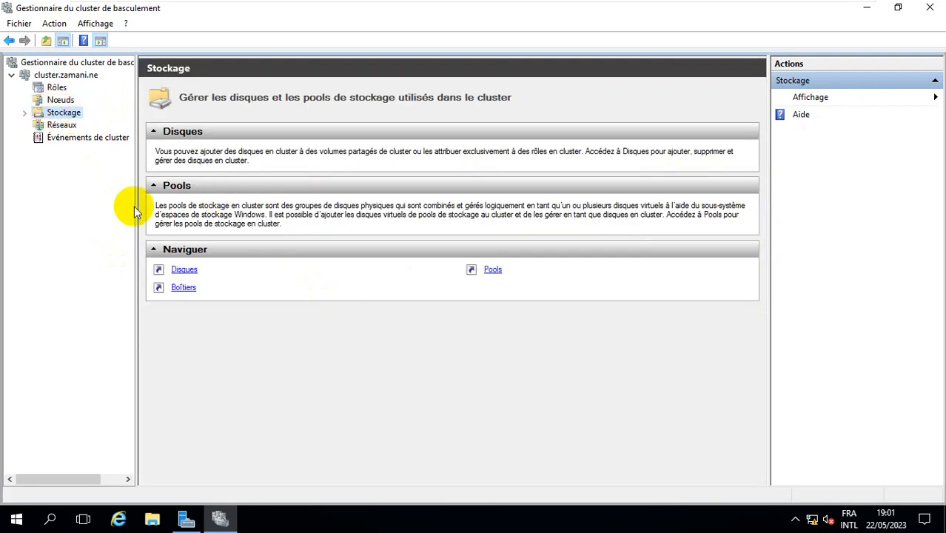
pyautogui.click(26, 114)
pyautogui.click(60, 125)
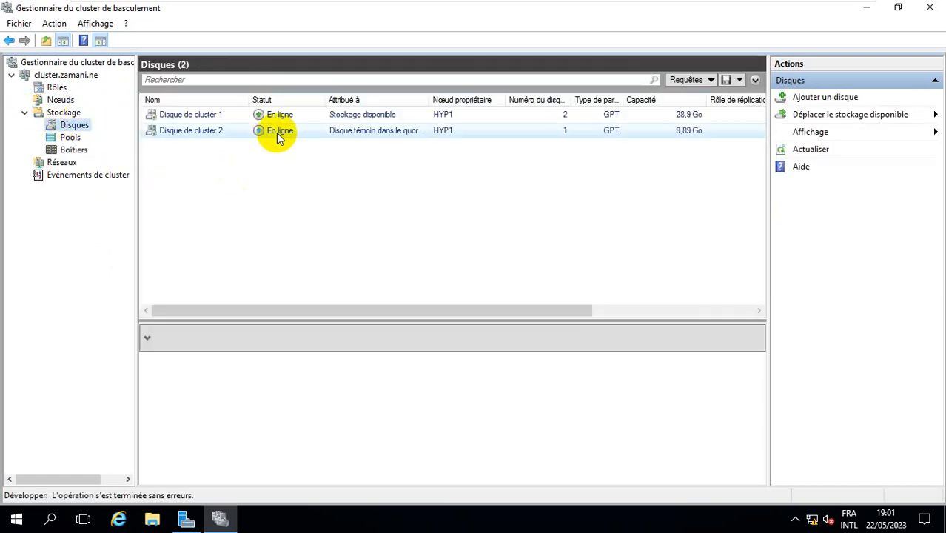
# Rename Disque de cluster 1 as VM DISK in its properties and apply the change.
pyautogui.rightClick(218, 119)
pyautogui.click(261, 264)
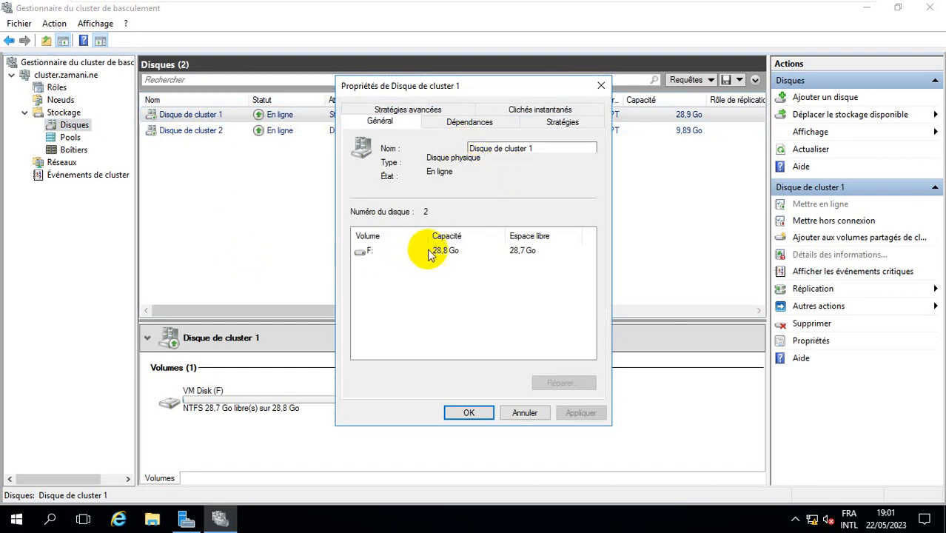
pyautogui.click(538, 149)
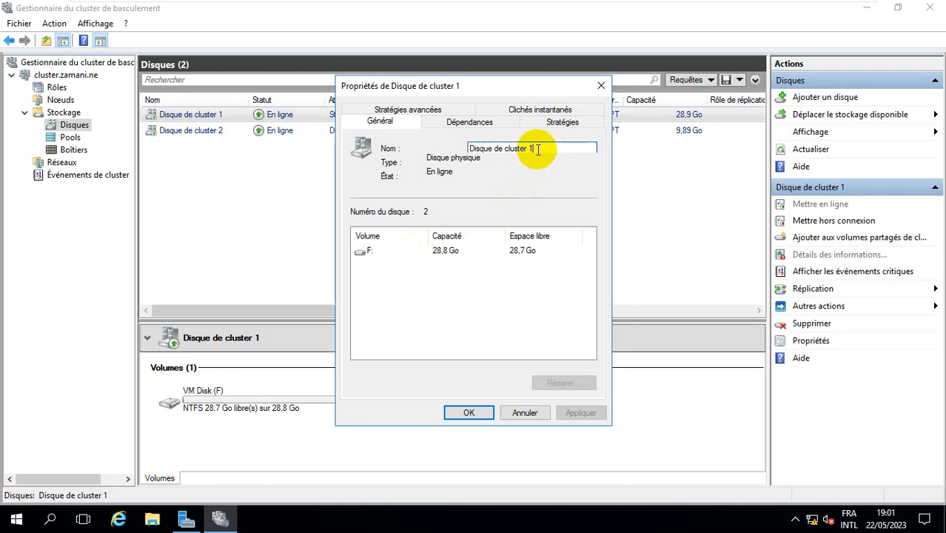
pyautogui.moveTo(538, 149); pyautogui.dragTo(403, 150)
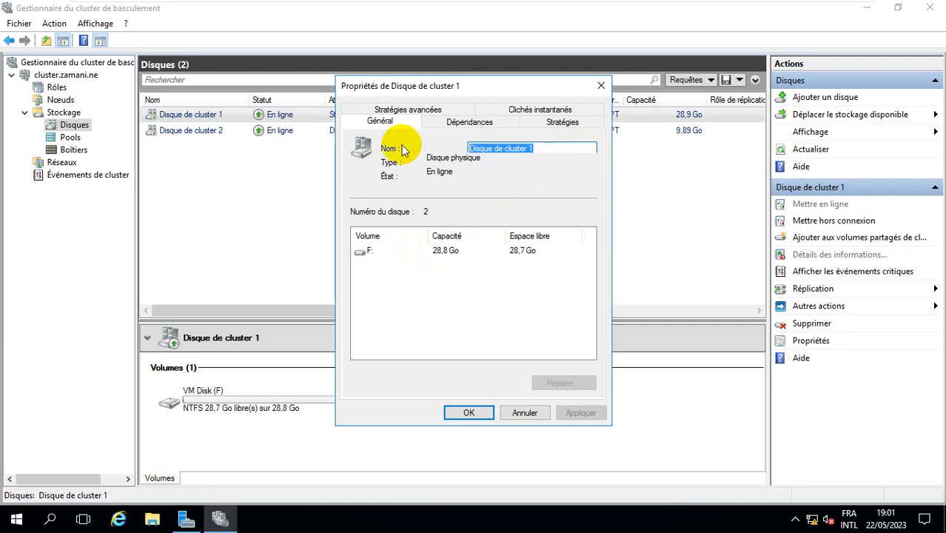
pyautogui.write('VM DISK')
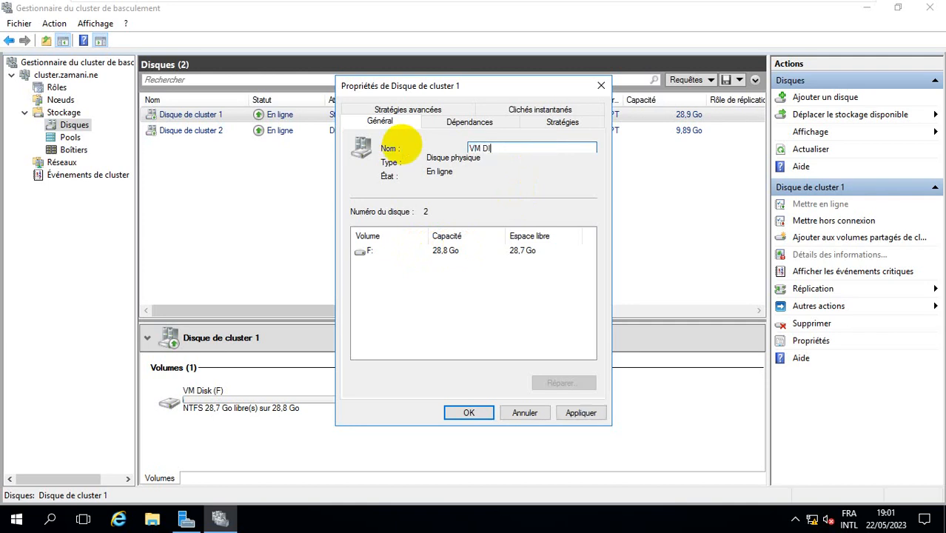
pyautogui.click(581, 412)
pyautogui.click(469, 412)
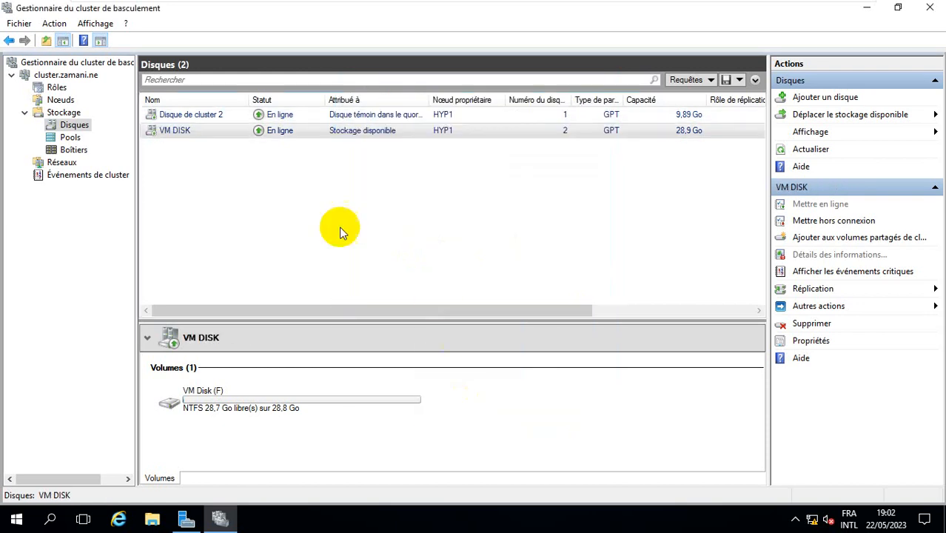
# Rename Disque de cluster 2 as Quorum in its properties and apply the change.
pyautogui.click(194, 117)
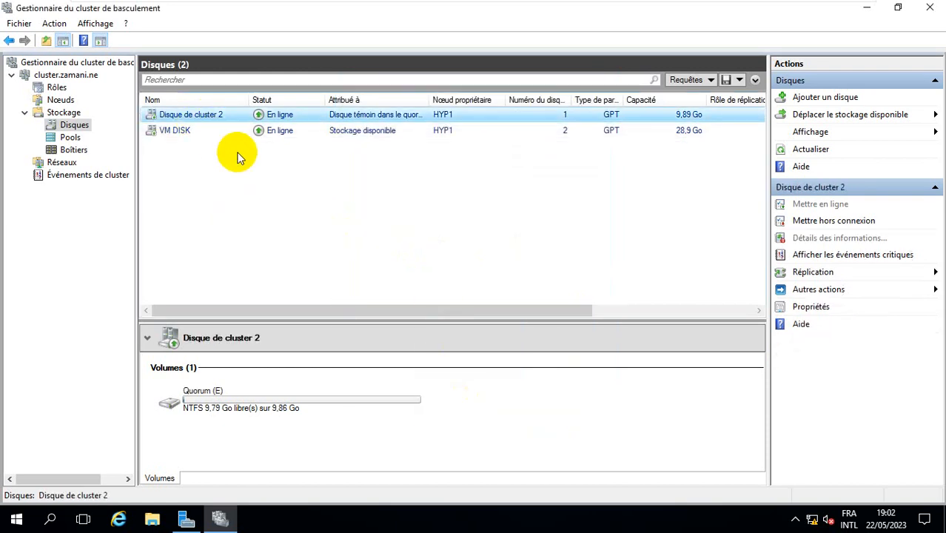
pyautogui.rightClick(228, 118)
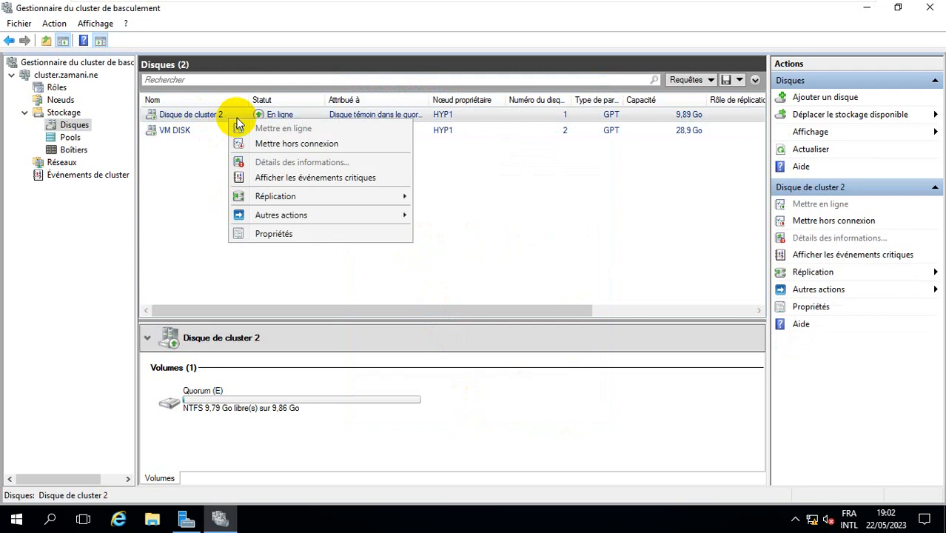
pyautogui.click(273, 234)
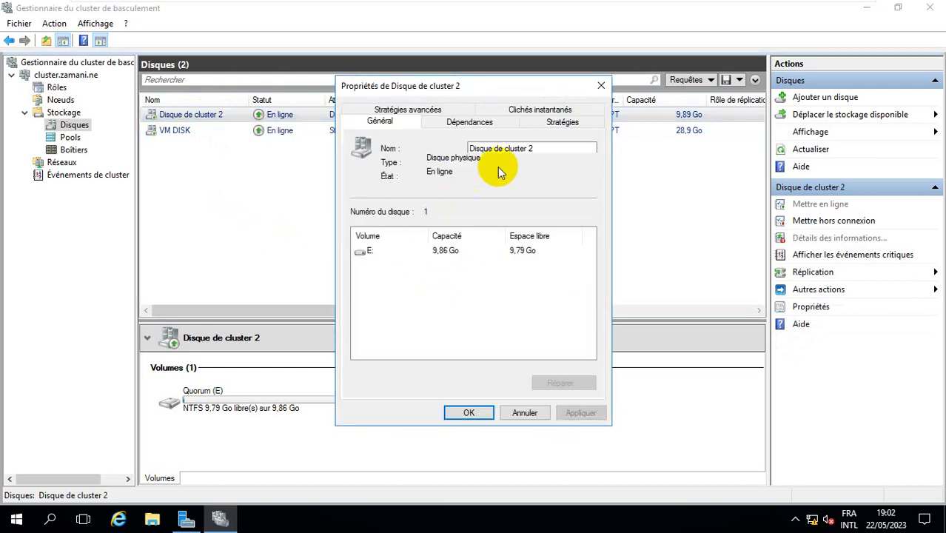
pyautogui.click(527, 148)
pyautogui.moveTo(527, 148); pyautogui.dragTo(446, 159)
pyautogui.write('Q')
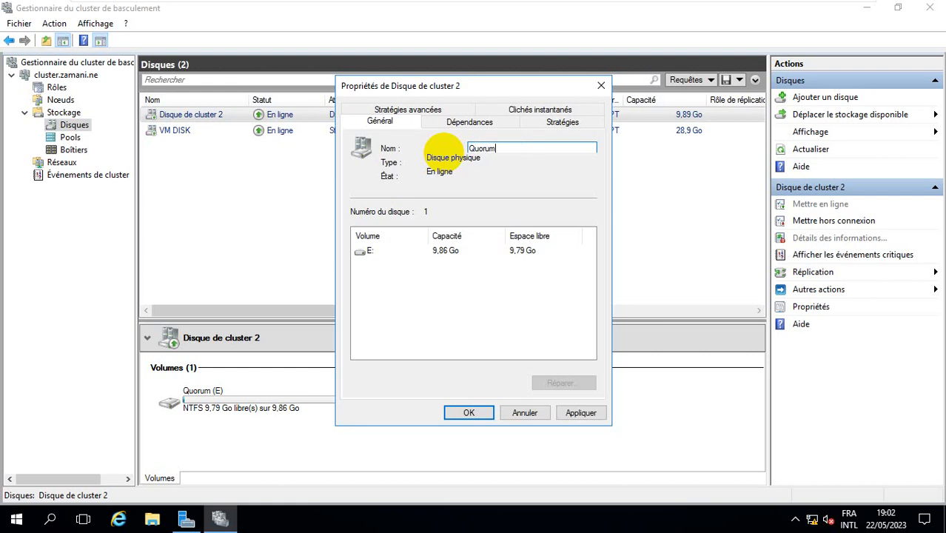
pyautogui.write('uorum')
pyautogui.click(562, 413)
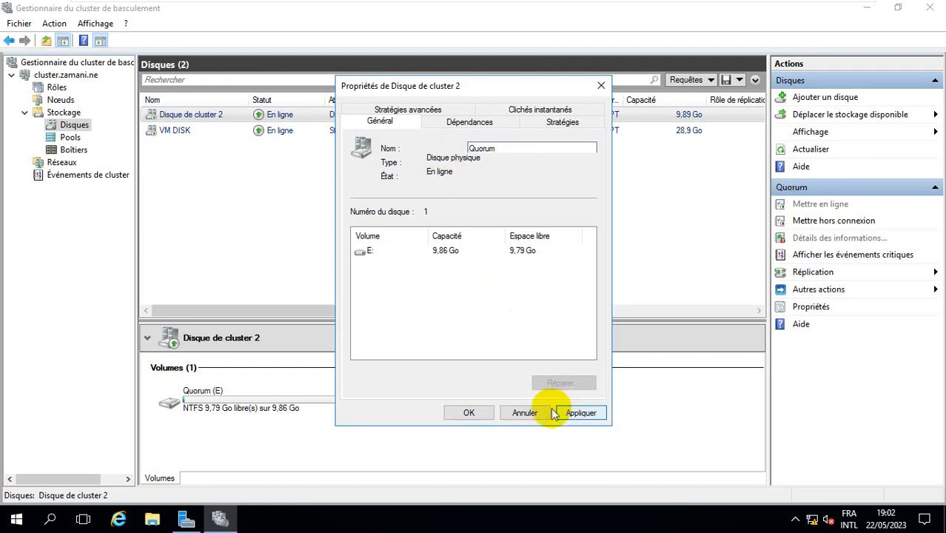
pyautogui.click(468, 412)
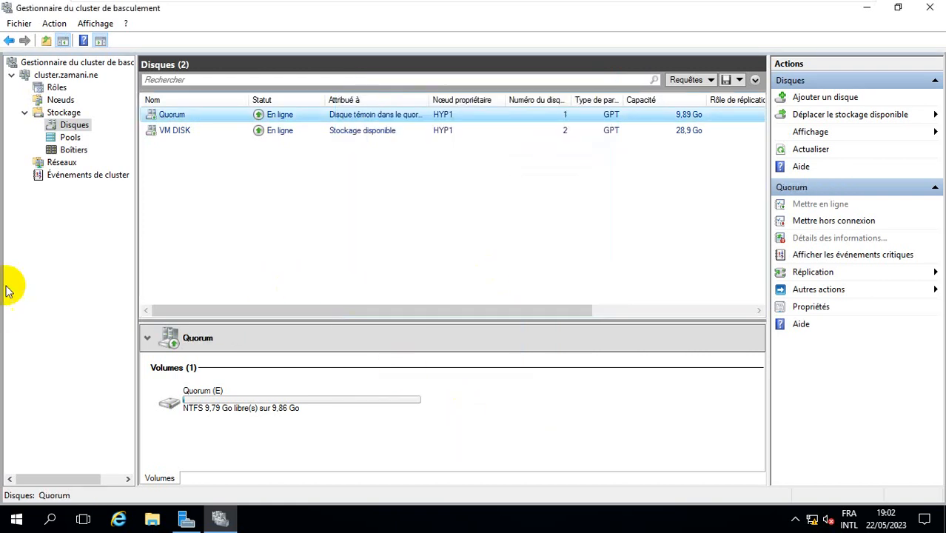
# Check the cluster's storage pools and enclosures, then list the cluster networks.
pyautogui.click(70, 137)
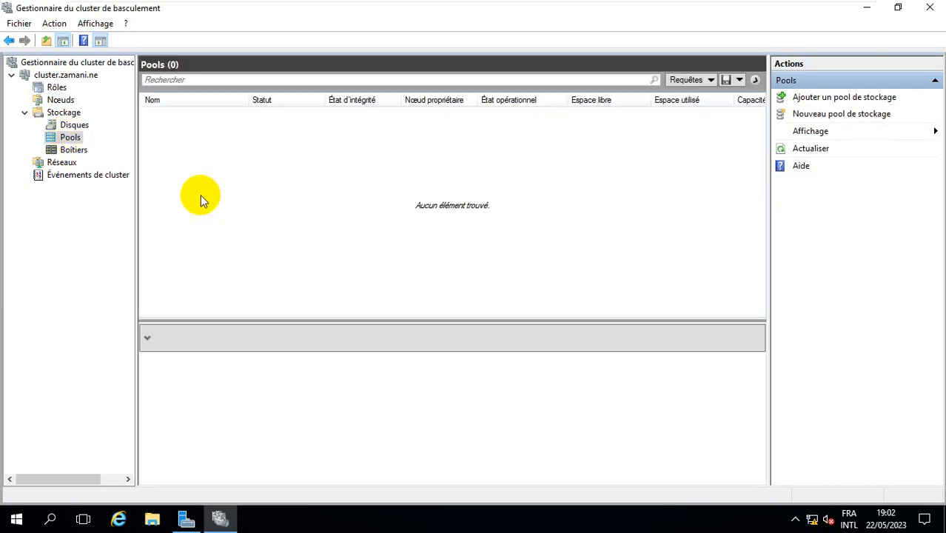
pyautogui.click(74, 150)
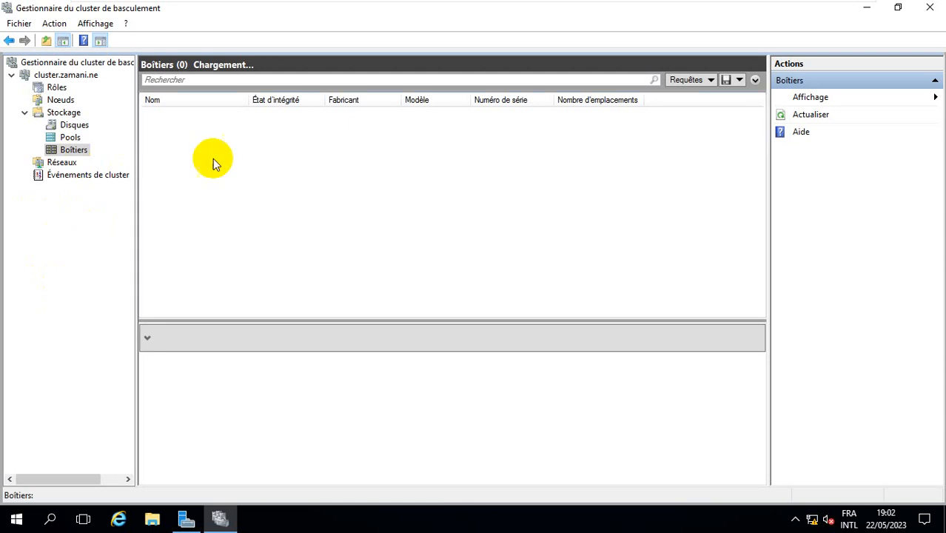
pyautogui.click(57, 163)
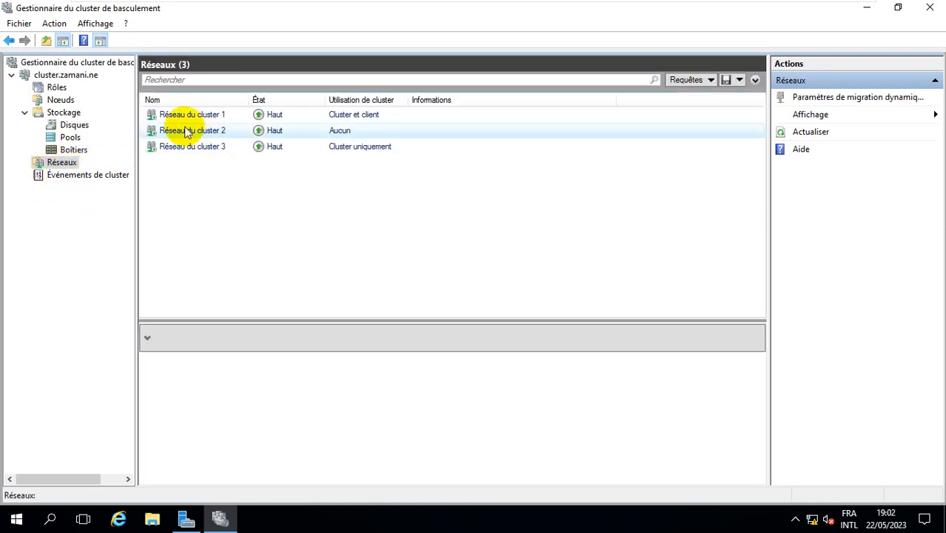
# Review the communication settings and subnets in the properties of Réseau du cluster 1, 2 and 3, closing each dialog.
pyautogui.rightClick(355, 119)
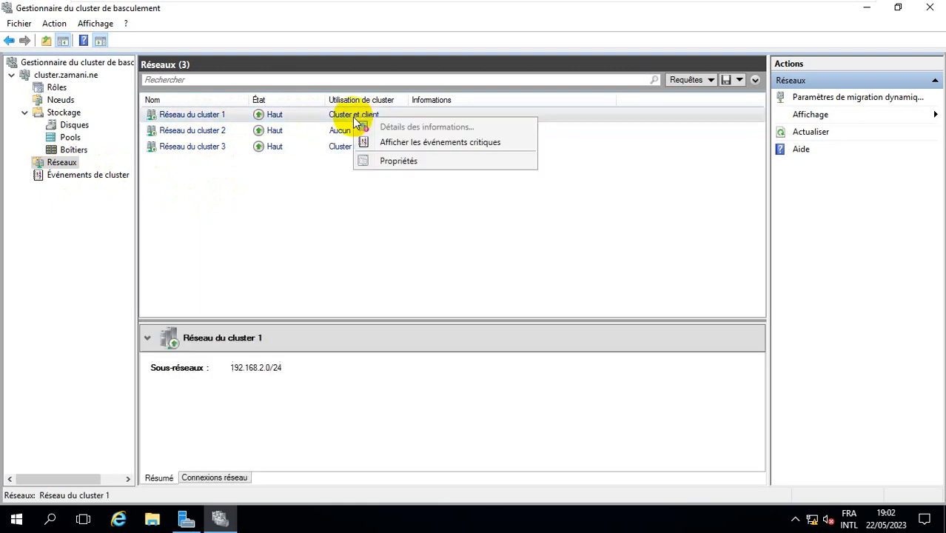
pyautogui.click(375, 159)
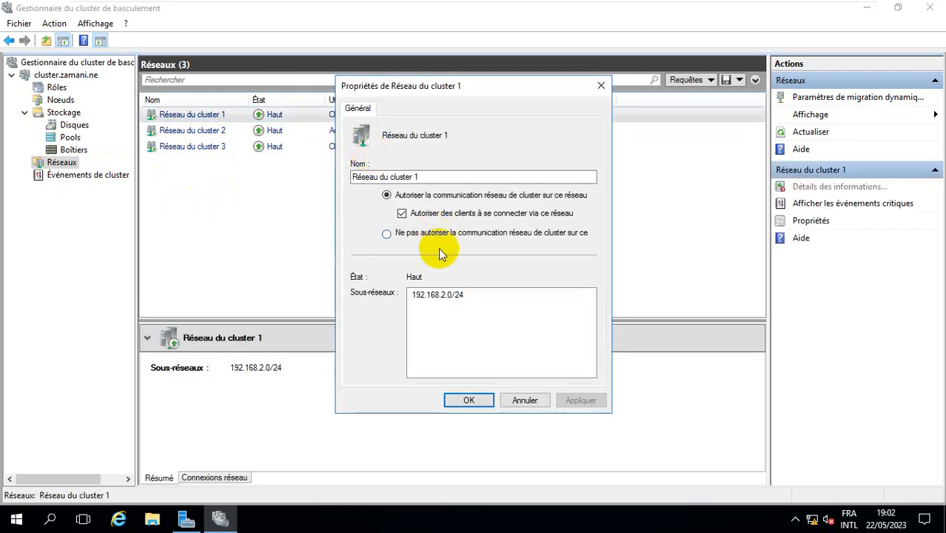
pyautogui.click(469, 401)
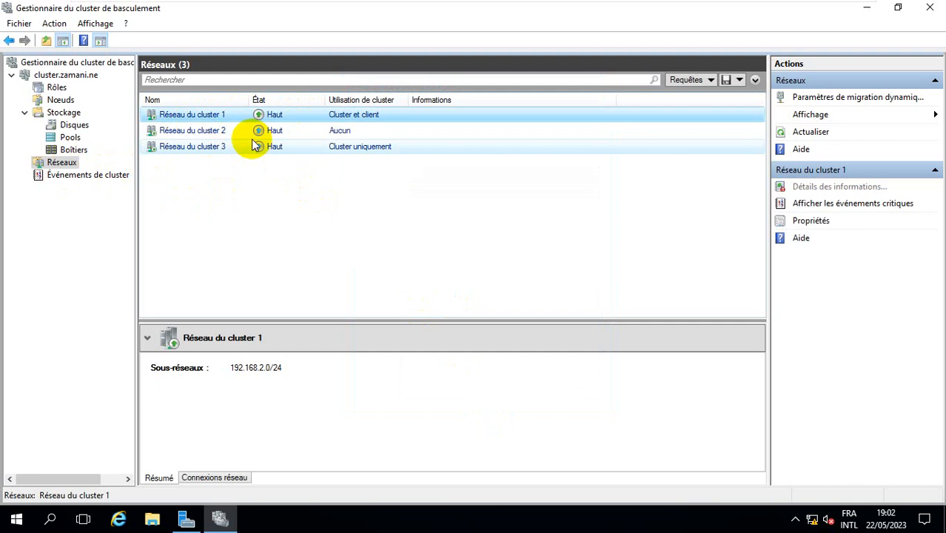
pyautogui.rightClick(211, 120)
pyautogui.rightClick(200, 136)
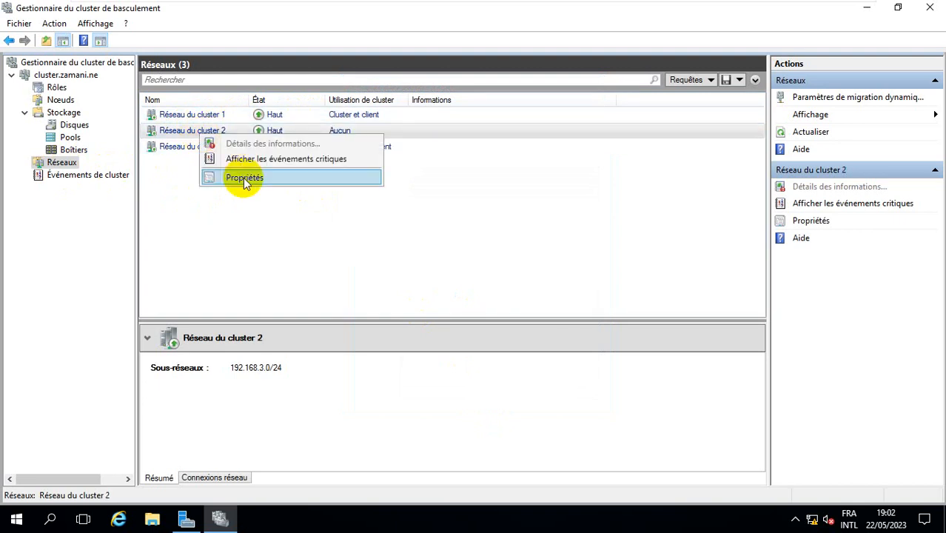
pyautogui.click(244, 178)
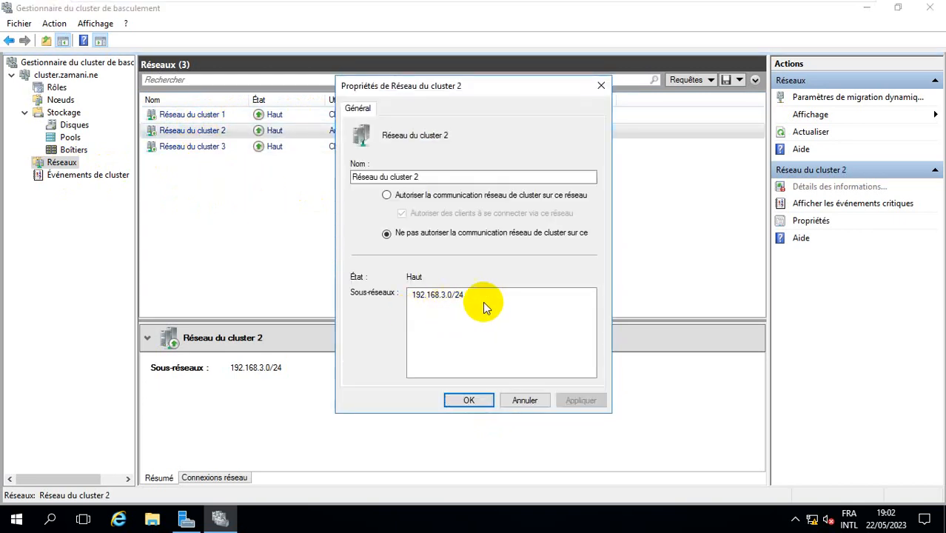
pyautogui.click(599, 88)
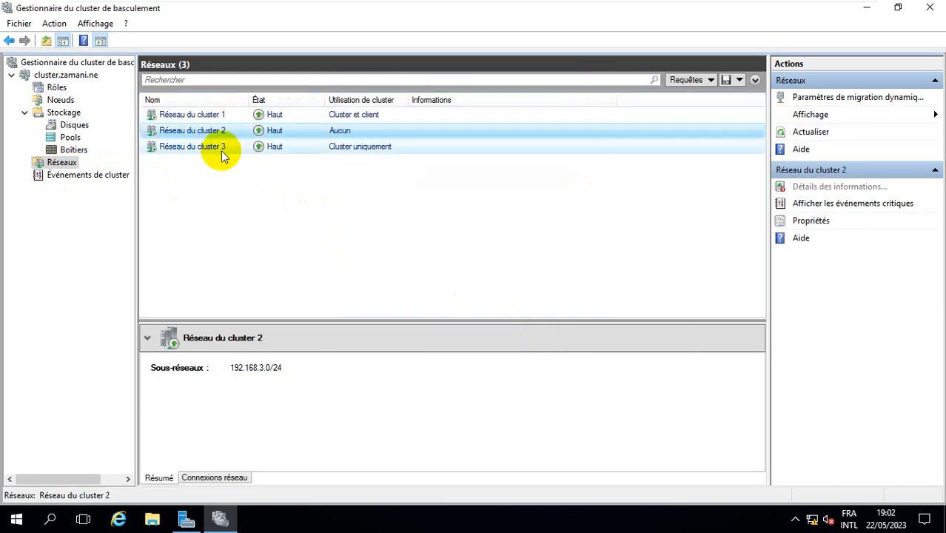
pyautogui.rightClick(217, 148)
pyautogui.click(262, 195)
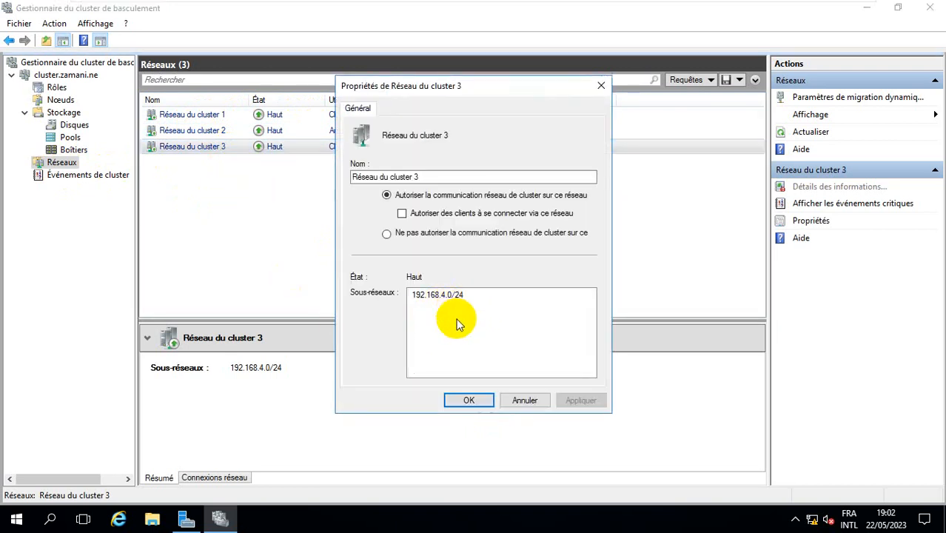
pyautogui.click(469, 400)
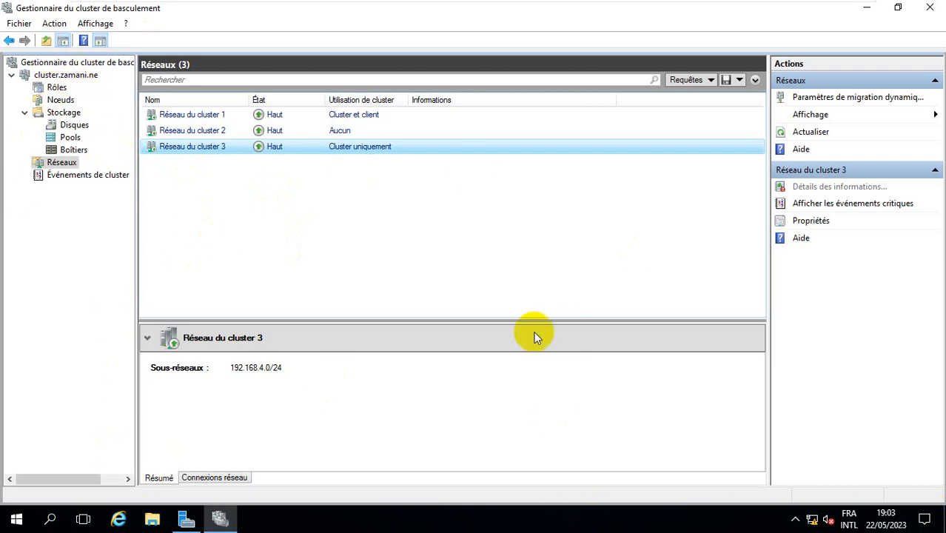
# Switch to Server Manager, open the DNS manager and view the records of SRV-DC's forward lookup zone zamani.ne.
pyautogui.click(867, 8)
pyautogui.click(846, 38)
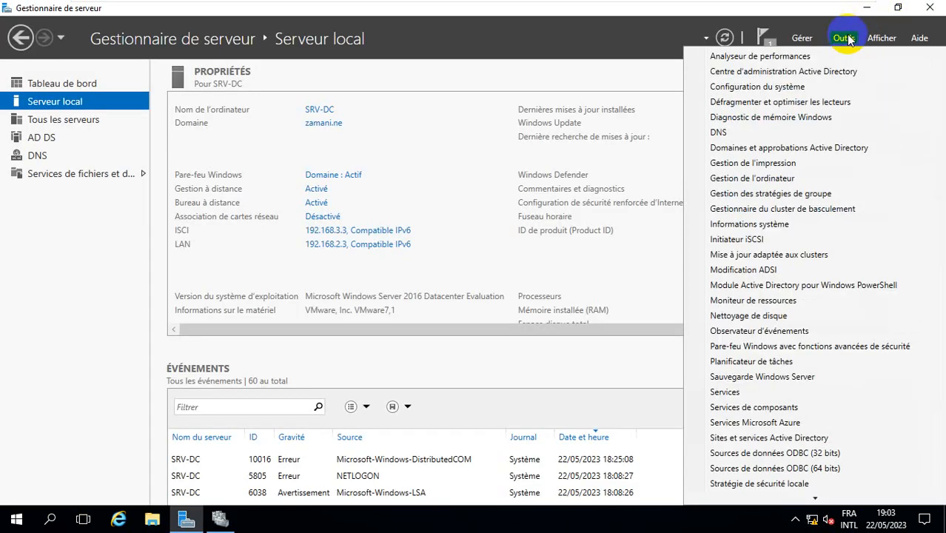
pyautogui.click(768, 131)
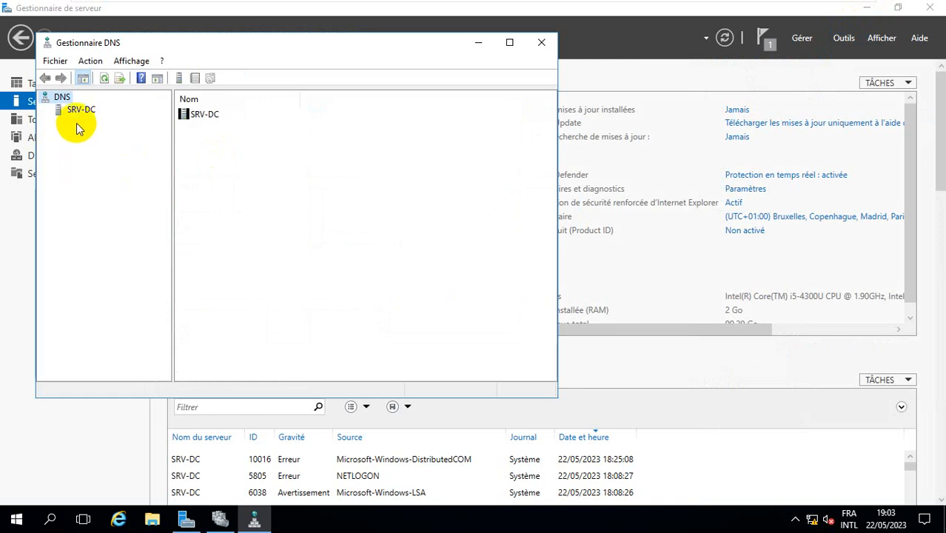
pyautogui.click(77, 112)
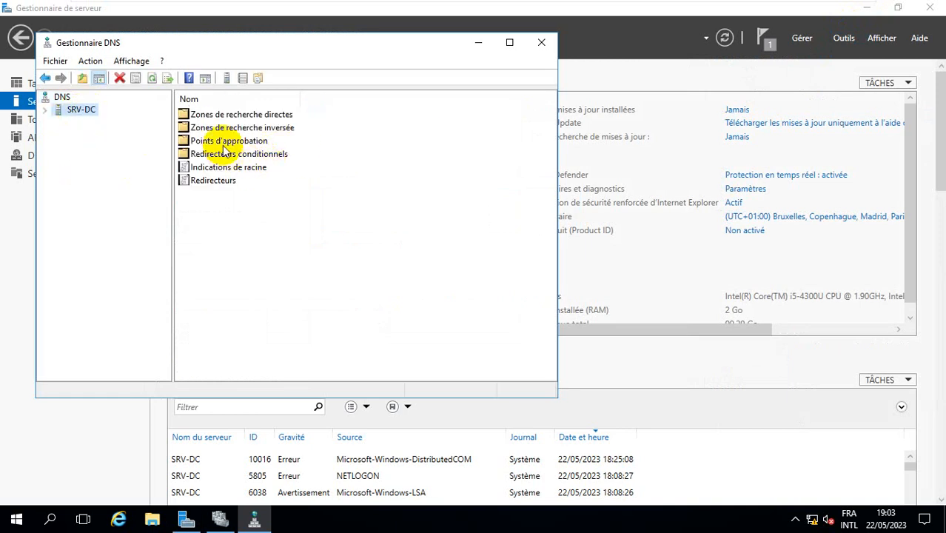
pyautogui.doubleClick(232, 116)
pyautogui.doubleClick(225, 128)
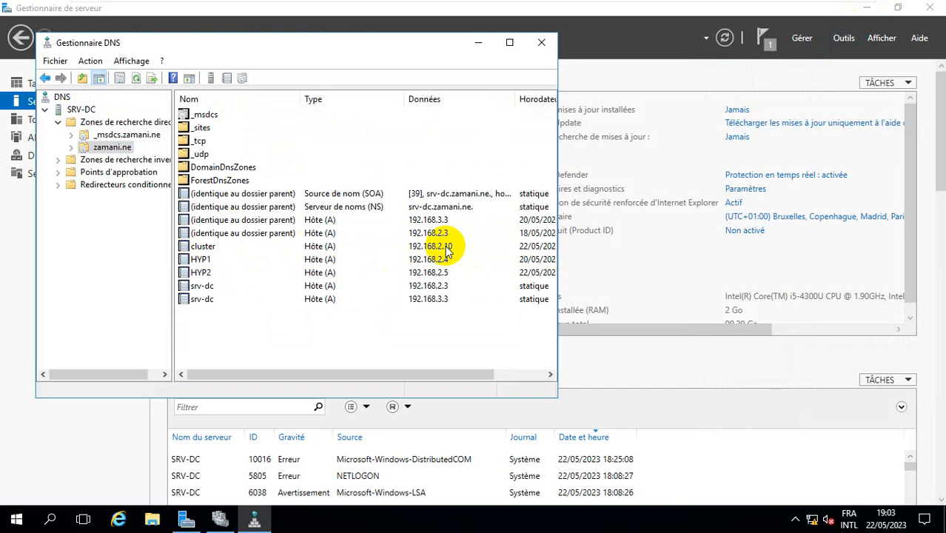
# Ping cluster.zamani.ne from a command prompt, then close the command prompt and the DNS manager.
pyautogui.press('super+r')
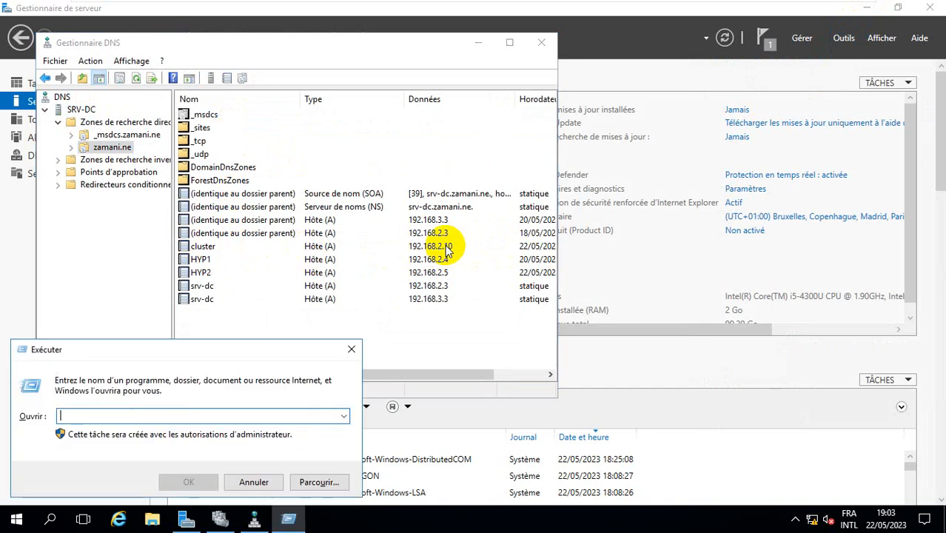
pyautogui.write('cmd')
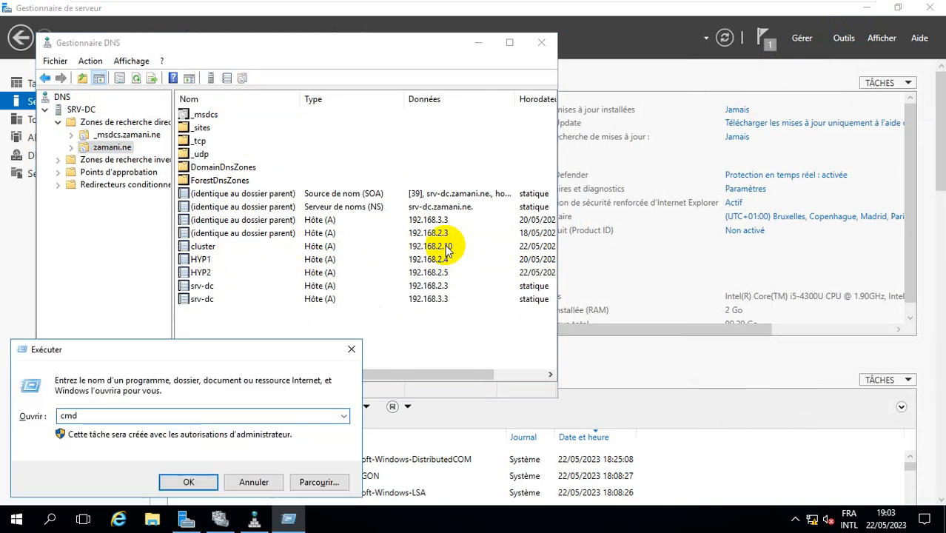
pyautogui.press('Return')
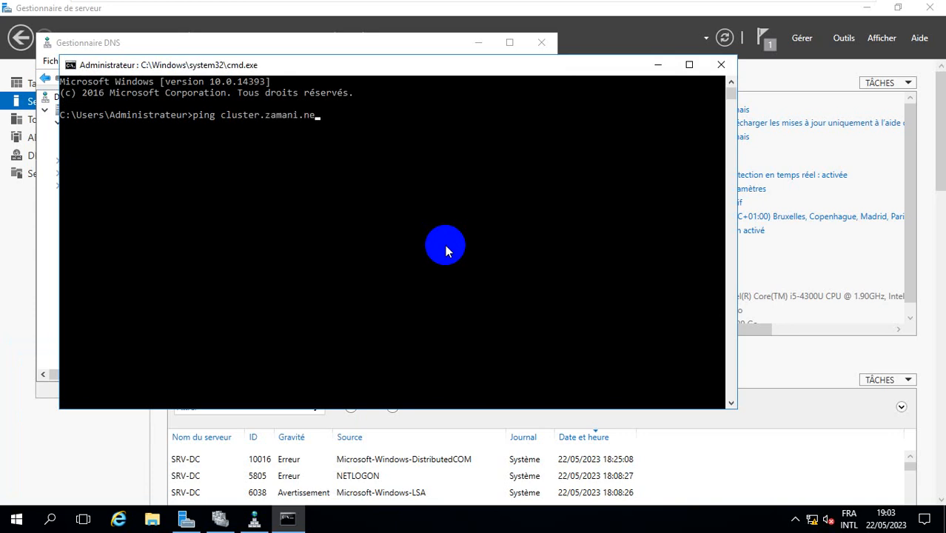
pyautogui.press('Return')
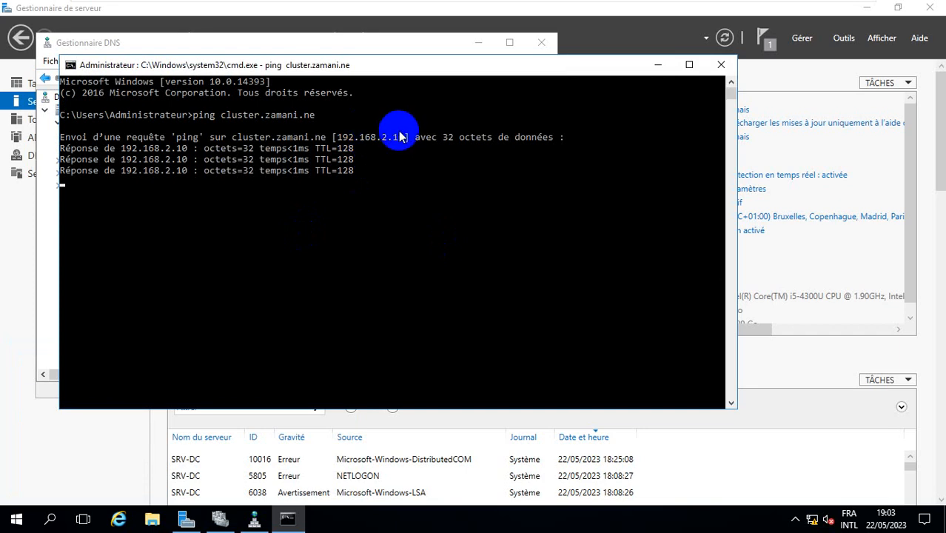
pyautogui.click(722, 64)
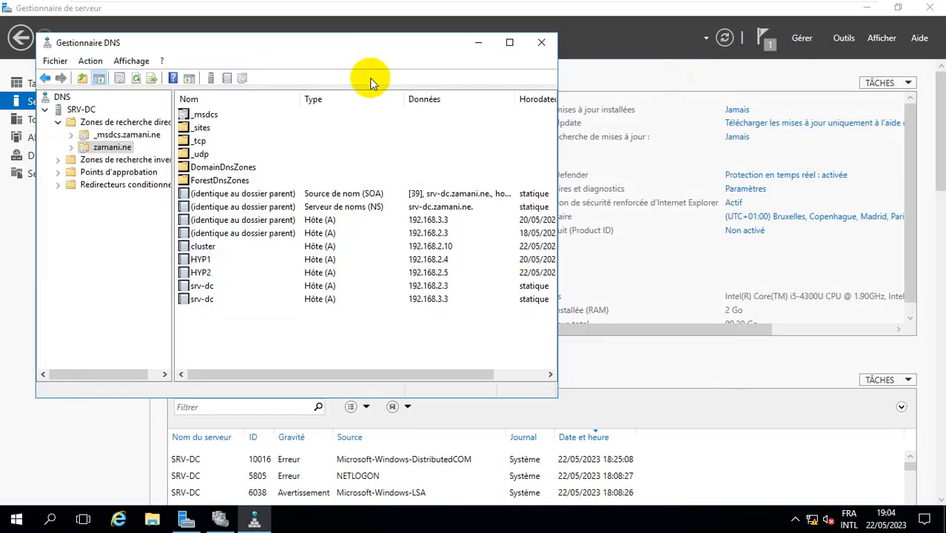
pyautogui.click(541, 42)
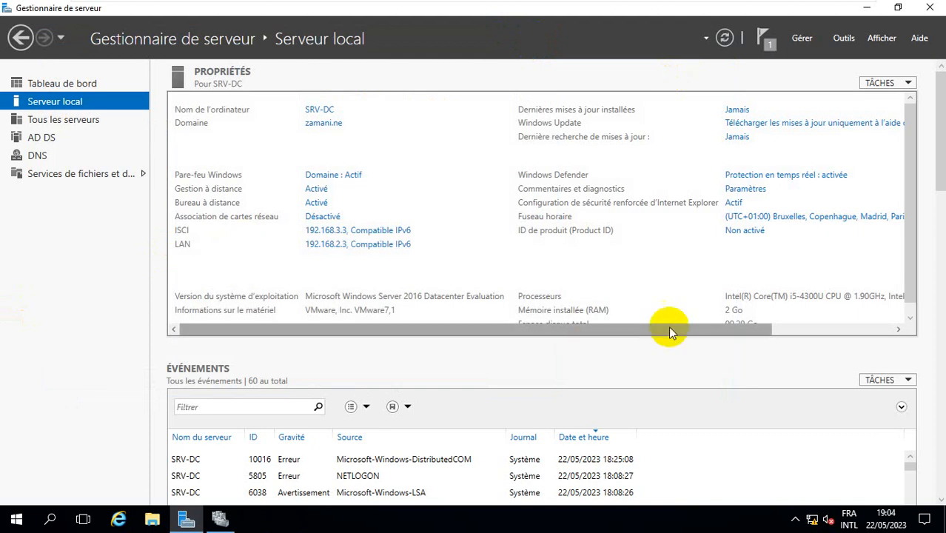